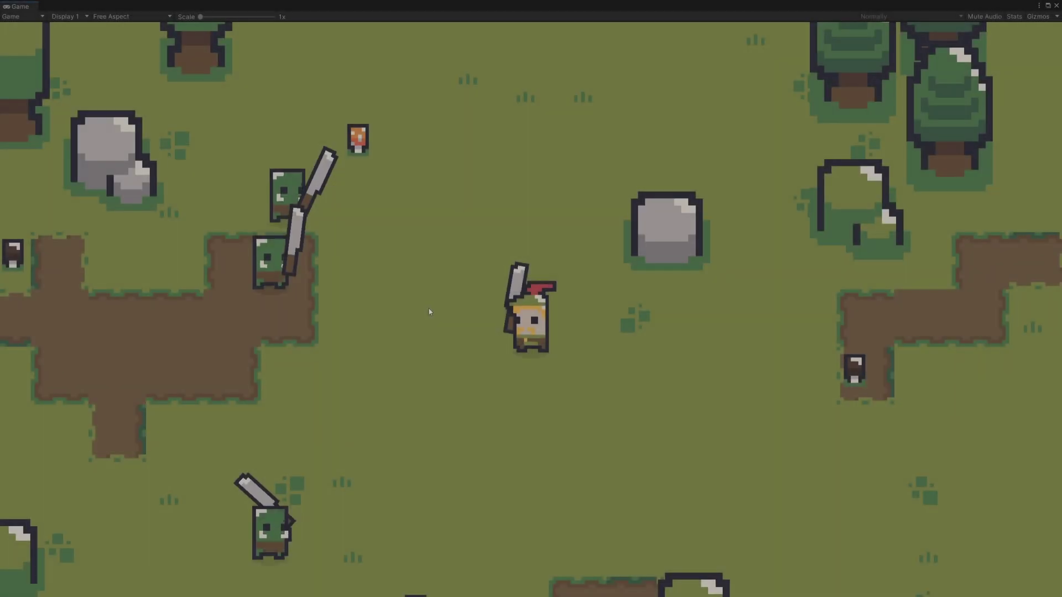
- In Play mode, walk the player toward the green enemies and slash at them with the sword
{"action": "key", "text": "a"}
{"action": "left_click", "coordinate": [334, 254]}
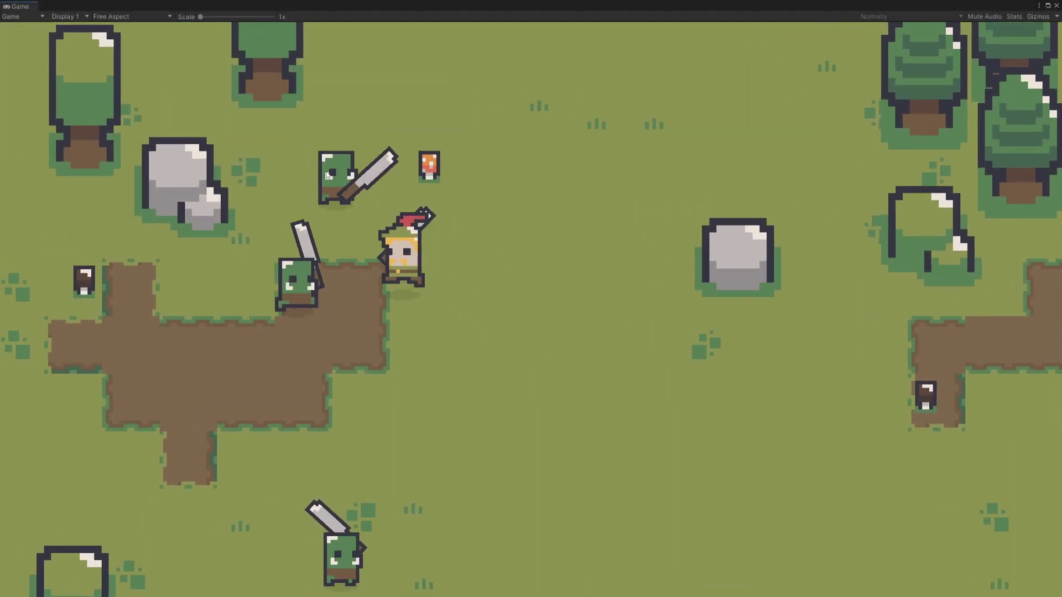
{"action": "key", "text": "w"}
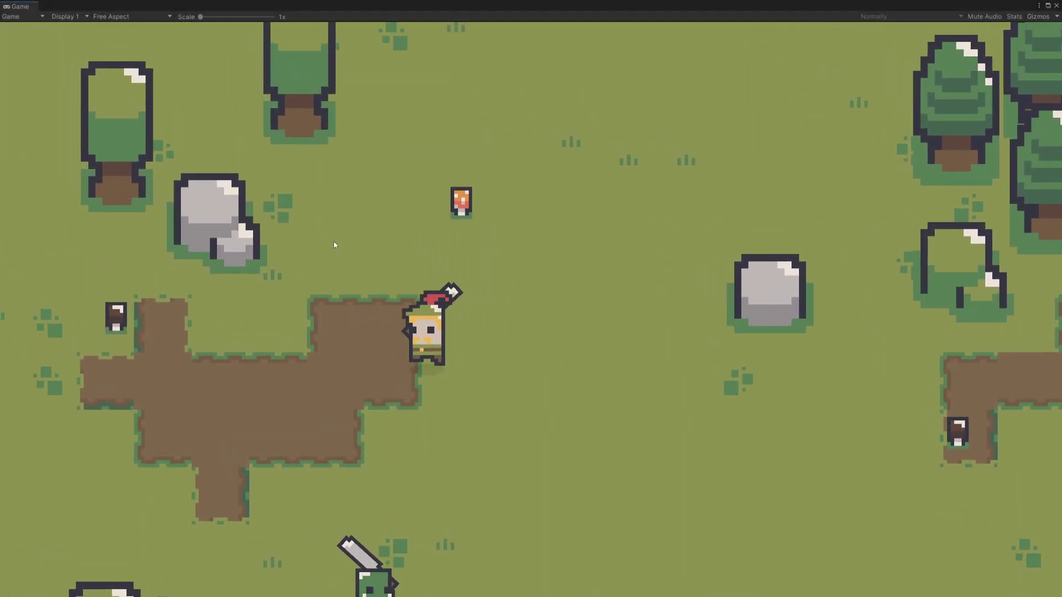
{"action": "key", "text": "s"}
{"action": "left_click", "coordinate": [334, 241]}
{"action": "key", "text": "a"}
{"action": "left_click", "coordinate": [318, 412]}
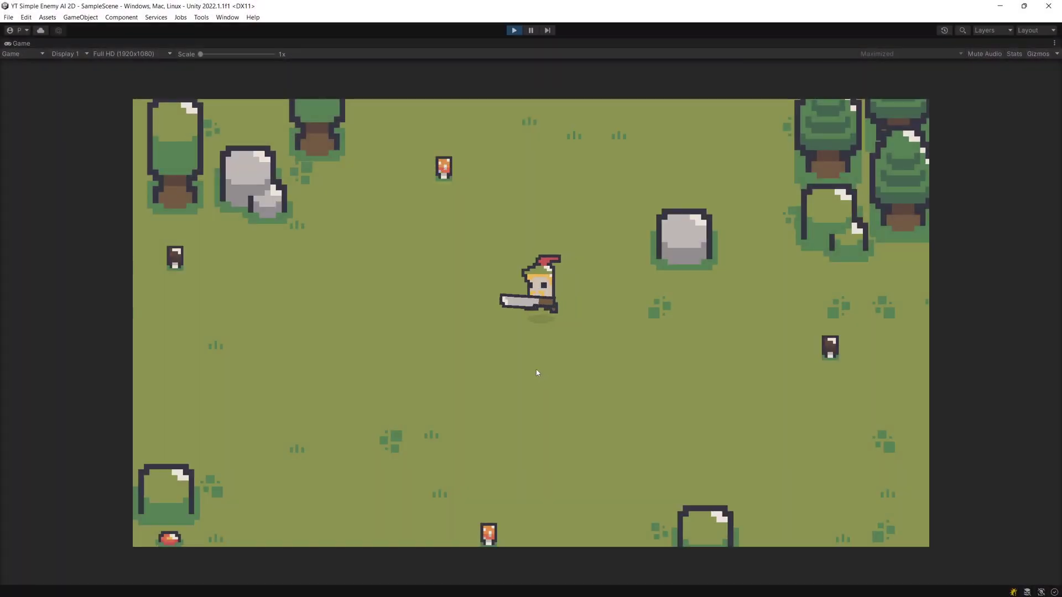
- Walk the player around and rightward across the map, swinging the sword once more
{"action": "key", "text": "a"}
{"action": "key", "text": "s"}
{"action": "key", "text": "d"}
{"action": "key", "text": "w"}
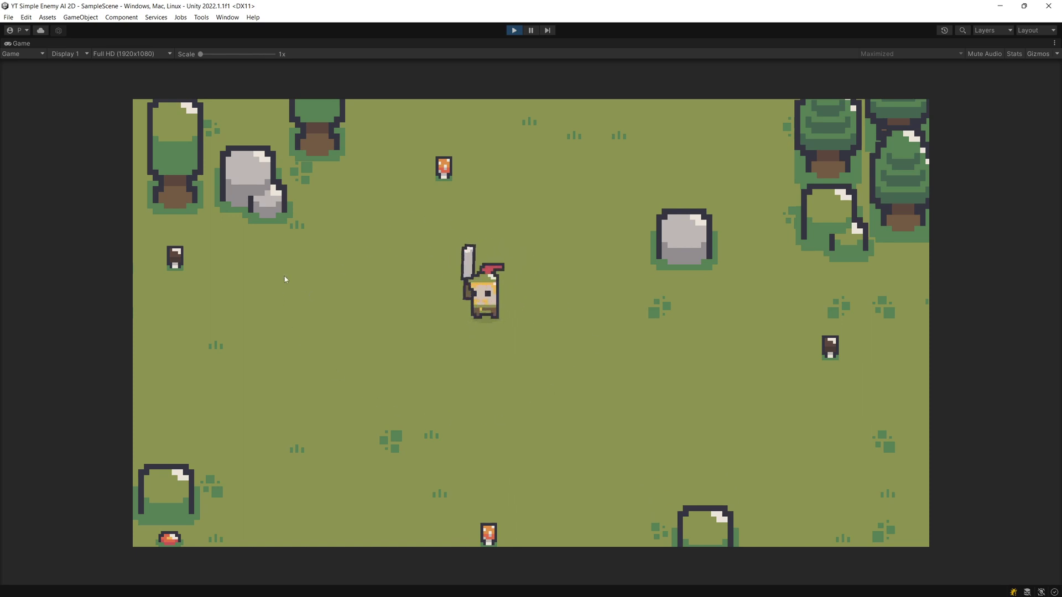
{"action": "key", "text": "d"}
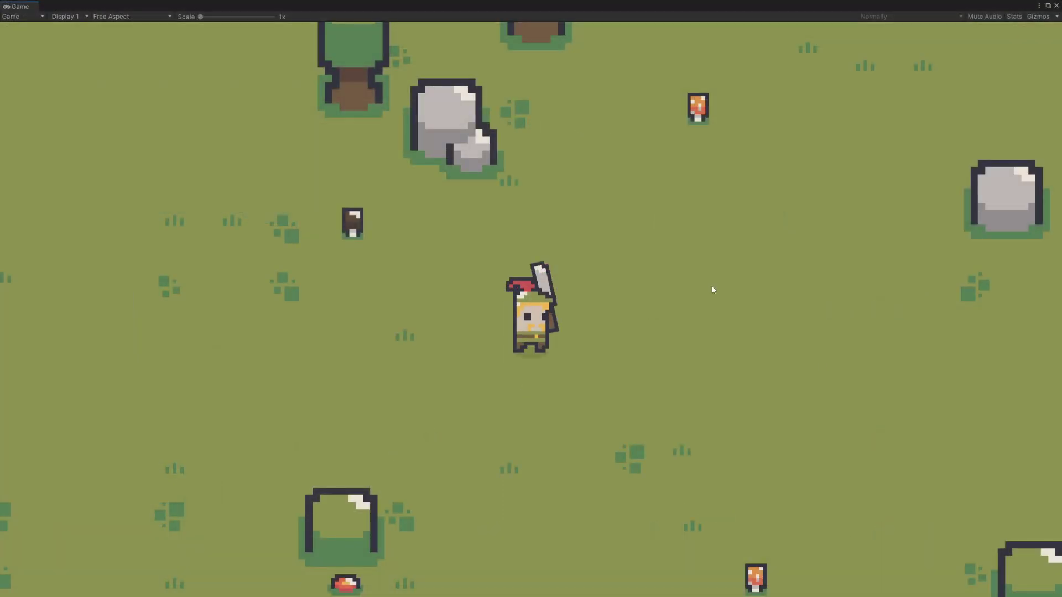
{"action": "key", "text": "d"}
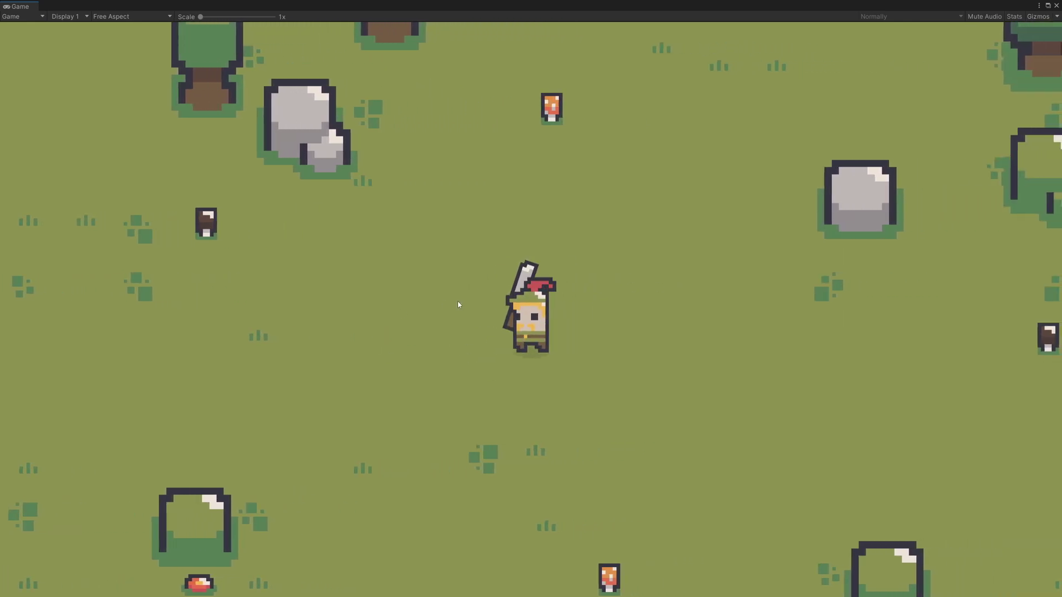
{"action": "left_click", "coordinate": [458, 304]}
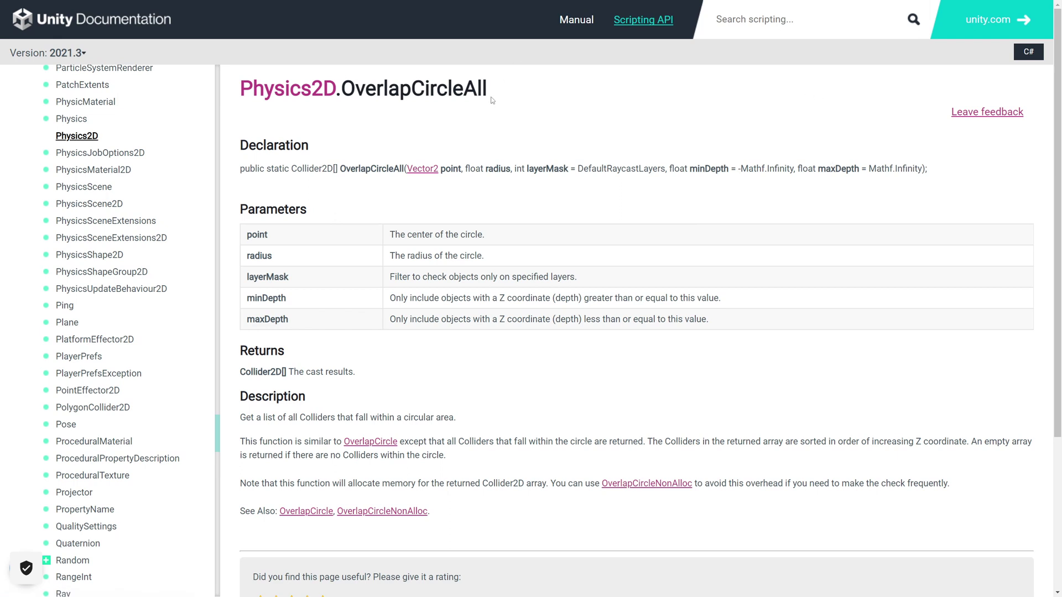
- Highlight, then deselect, the Physics2D.OverlapCircleAll page title while reading its description
{"action": "left_click_drag", "start_coordinate": [491, 100], "coordinate": [235, 92]}
{"action": "left_click", "coordinate": [481, 121]}
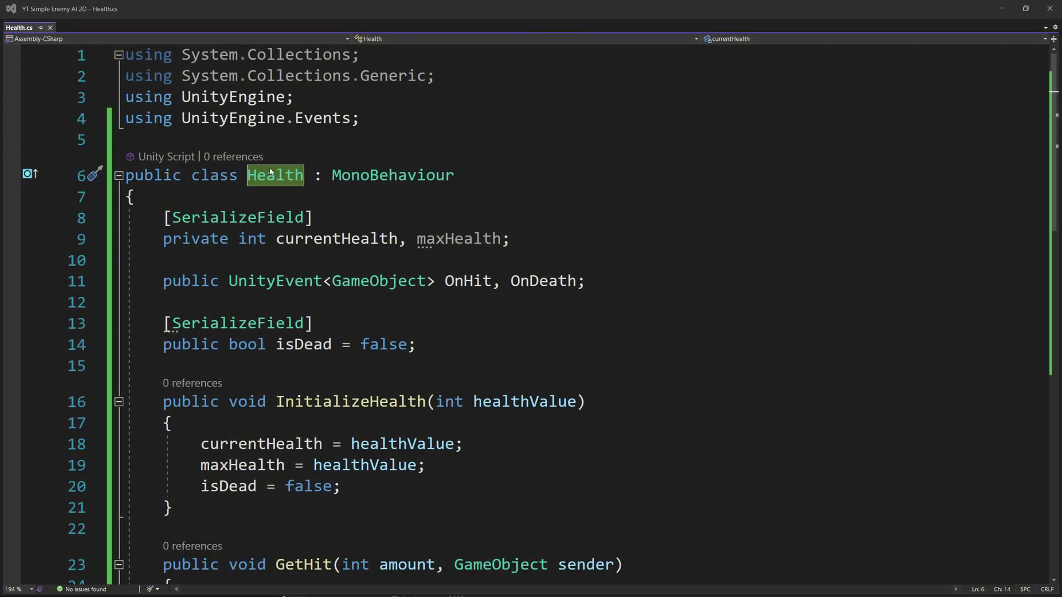
- Focus Health.cs in Visual Studio to review its health fields and InitializeHealth method
{"action": "left_click", "coordinate": [269, 175]}
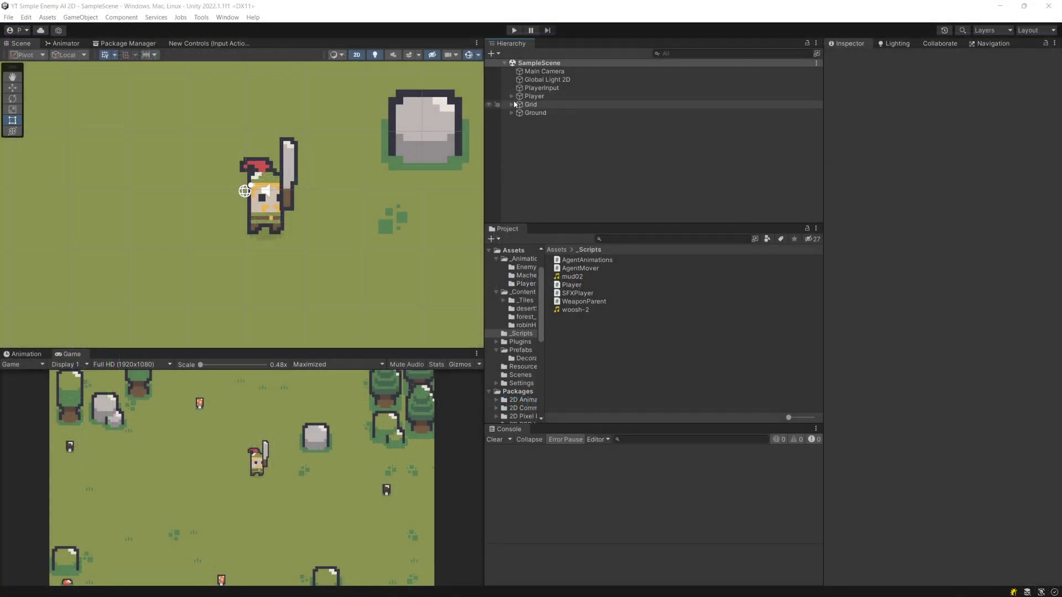
- Expand Player and WeaponParent, then select Weapon to inspect its machete_[iron]_0 Sprite Renderer
{"action": "left_click", "coordinate": [580, 96]}
{"action": "left_click", "coordinate": [181, 118]}
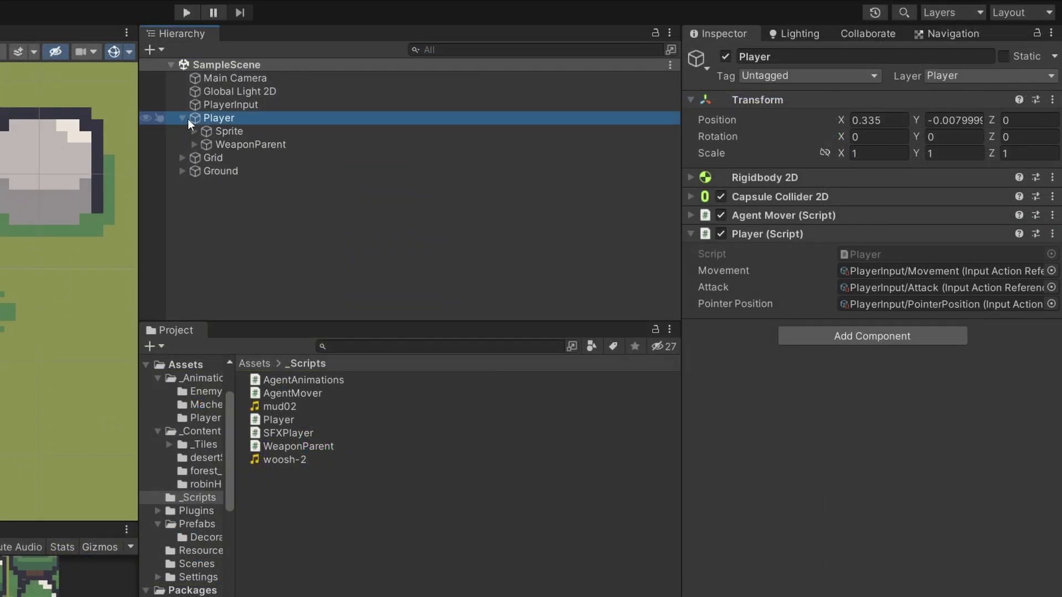
{"action": "left_click", "coordinate": [230, 129]}
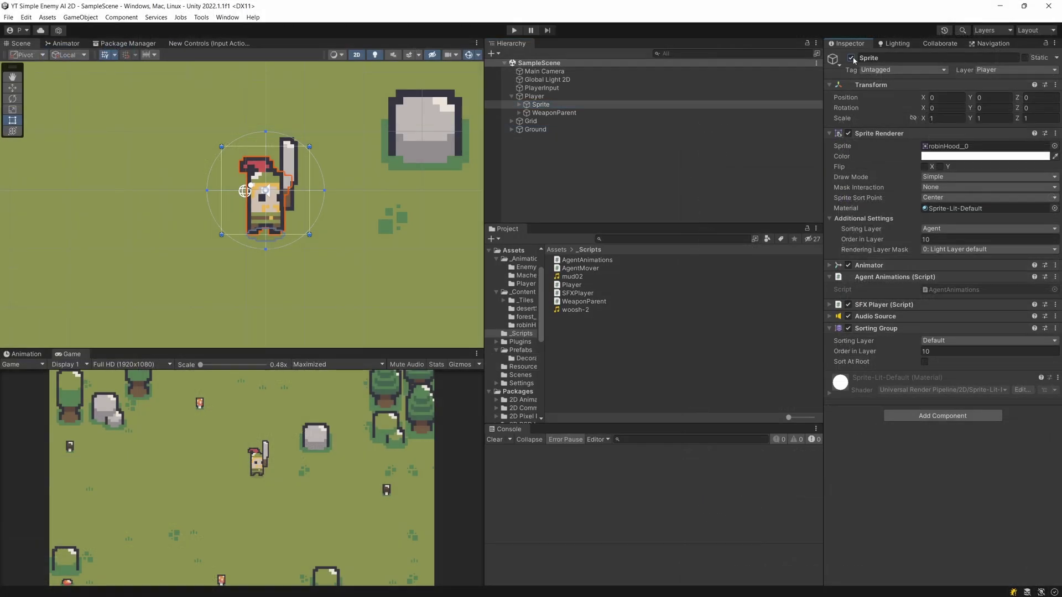
{"action": "left_click", "coordinate": [519, 113]}
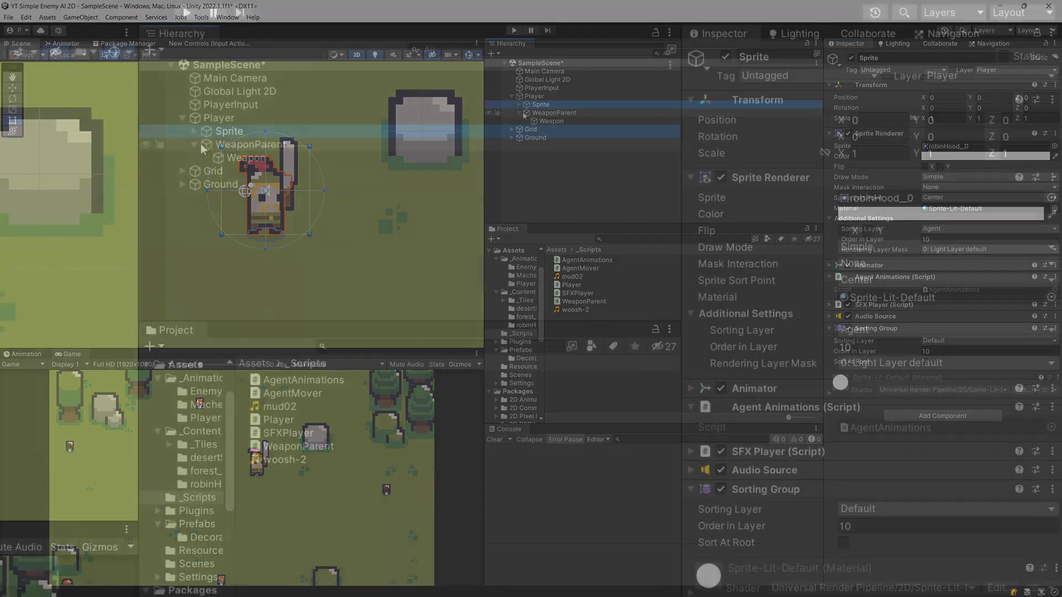
{"action": "left_click", "coordinate": [548, 114]}
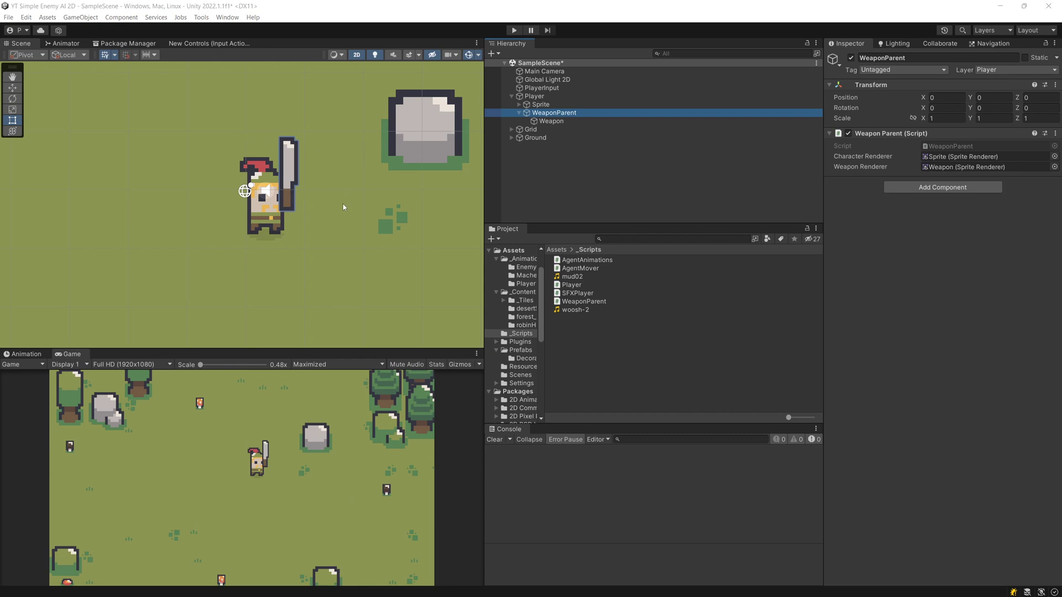
{"action": "left_click", "coordinate": [548, 121]}
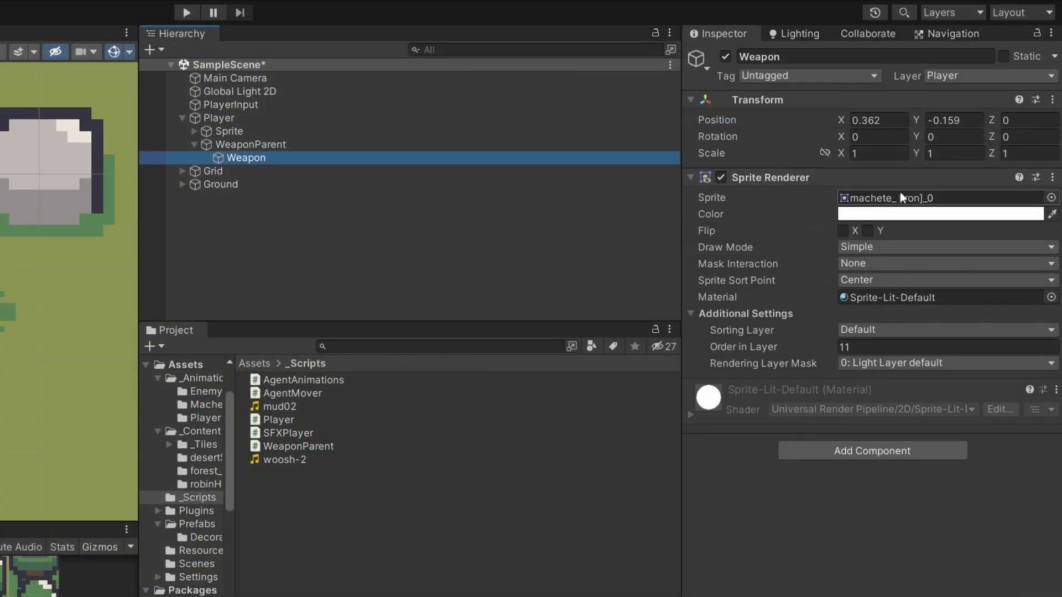
{"action": "left_click", "coordinate": [900, 193]}
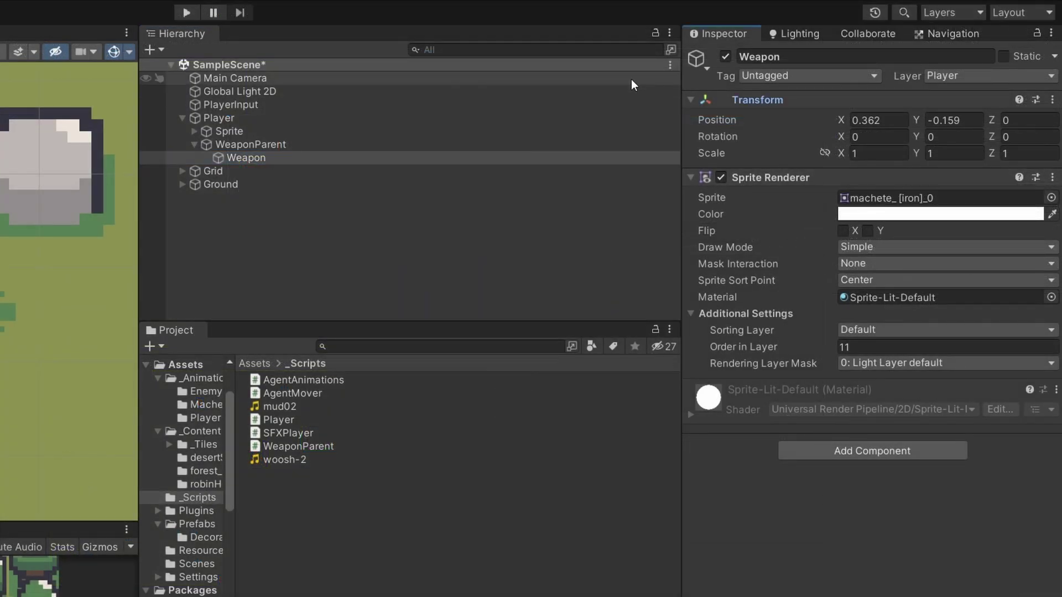
- Collapse Transform and Sprite Renderer, then add an Animator component to the Weapon
{"action": "left_click", "coordinate": [750, 101]}
{"action": "left_click", "coordinate": [755, 118]}
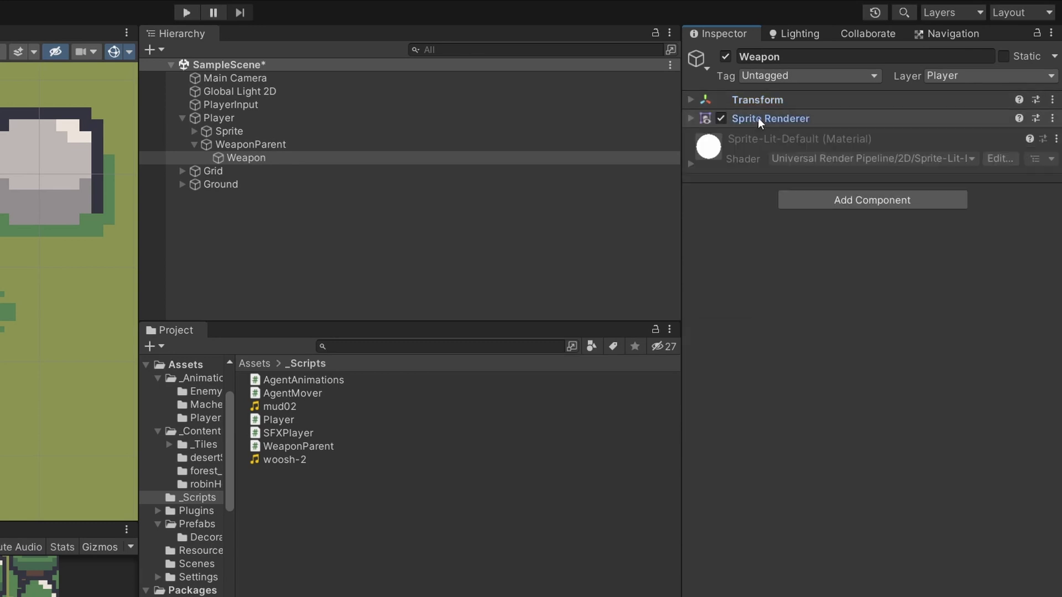
{"action": "left_click", "coordinate": [836, 197]}
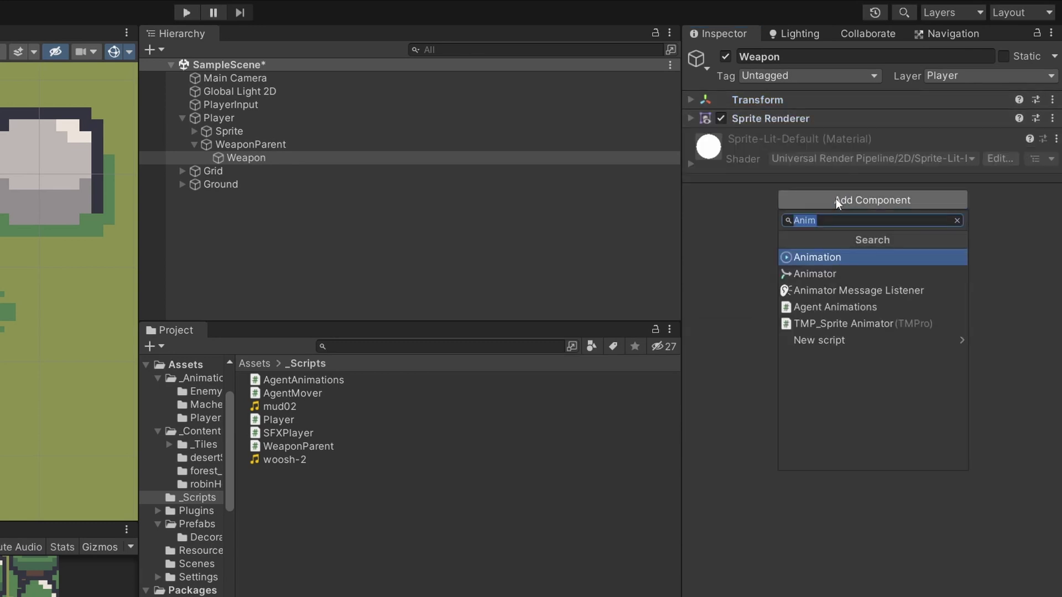
{"action": "type", "text": "Animato"}
{"action": "key", "text": "Return"}
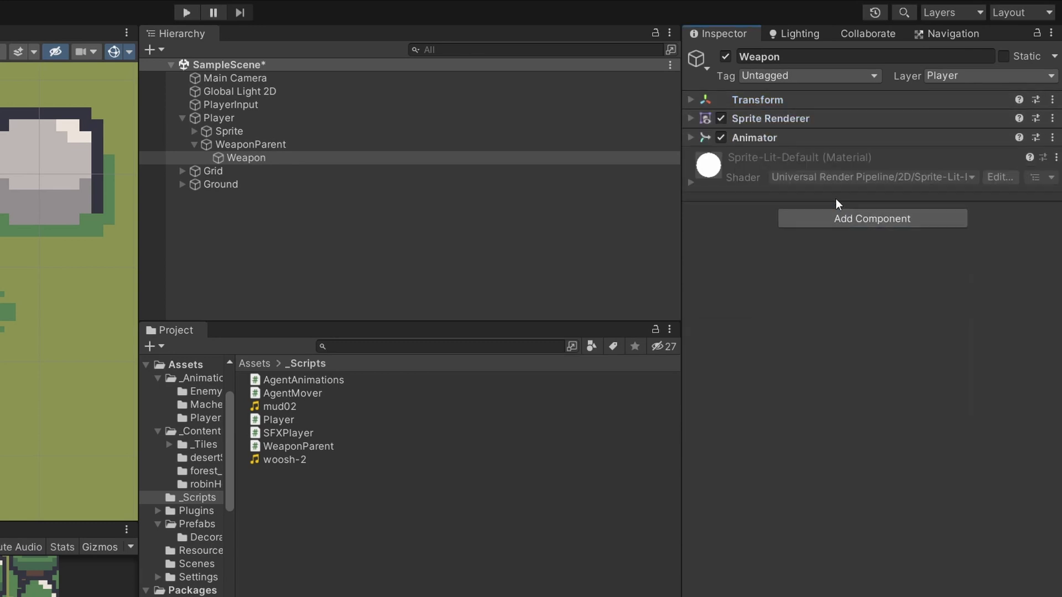
{"action": "left_click", "coordinate": [812, 135]}
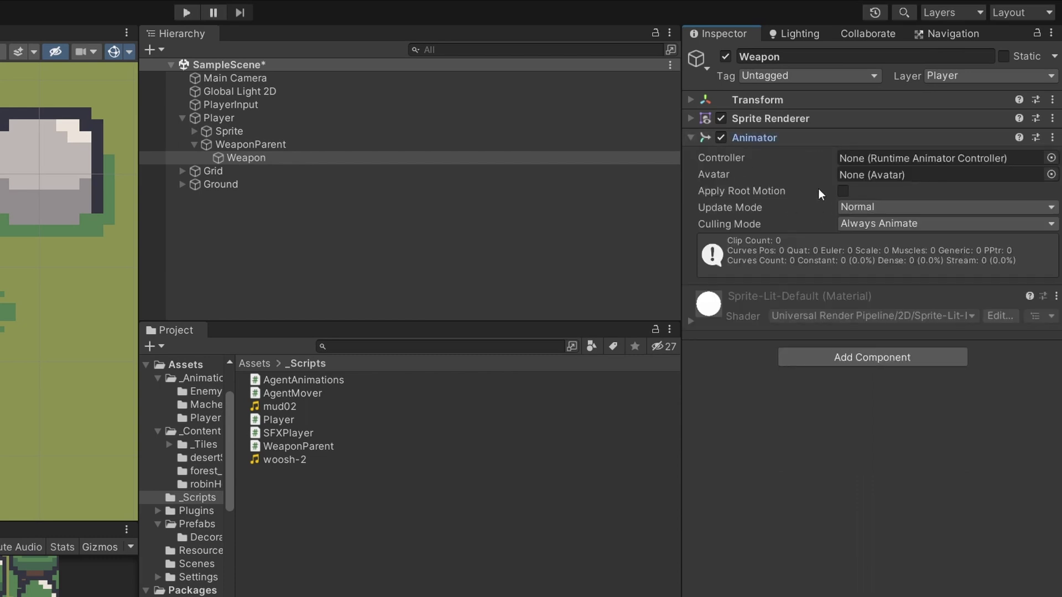
- Create an Animator Controller named WeaponAnimator in the Assets folder
{"action": "left_click", "coordinate": [197, 365]}
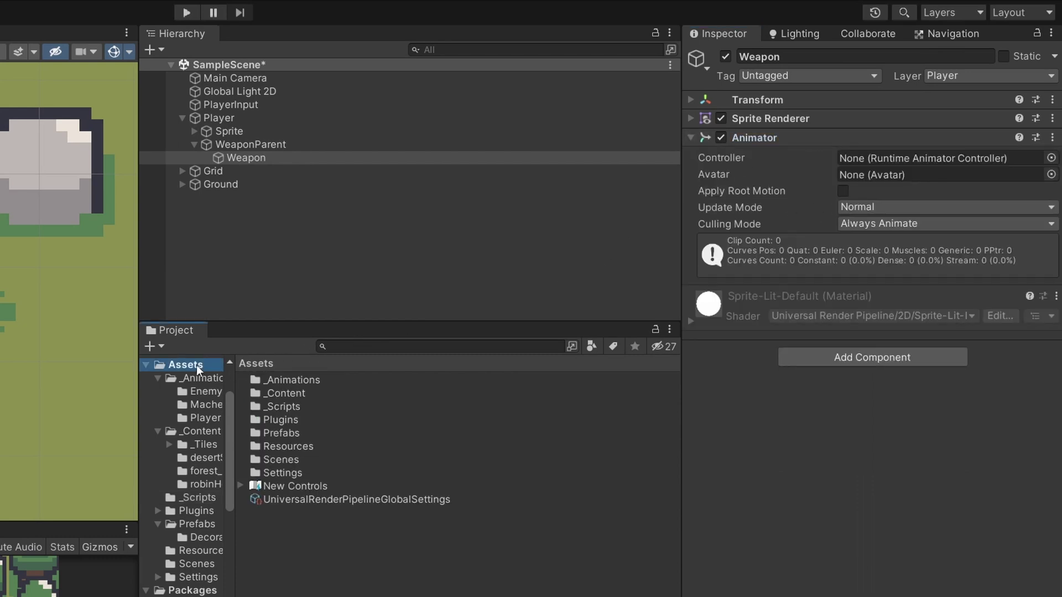
{"action": "right_click", "coordinate": [289, 518]}
{"action": "mouse_move", "coordinate": [326, 98]}
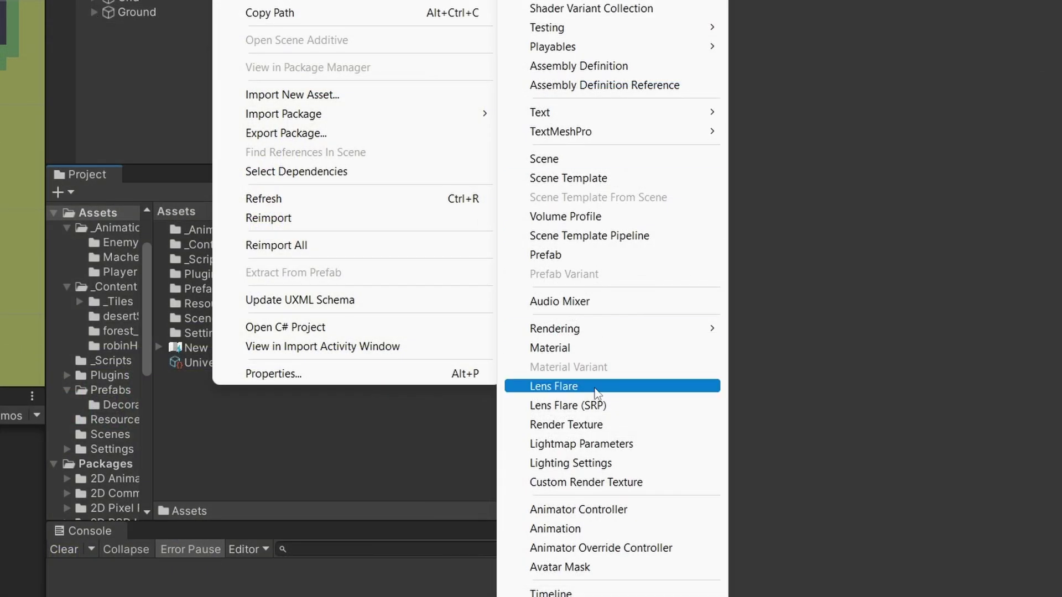
{"action": "left_click", "coordinate": [591, 511]}
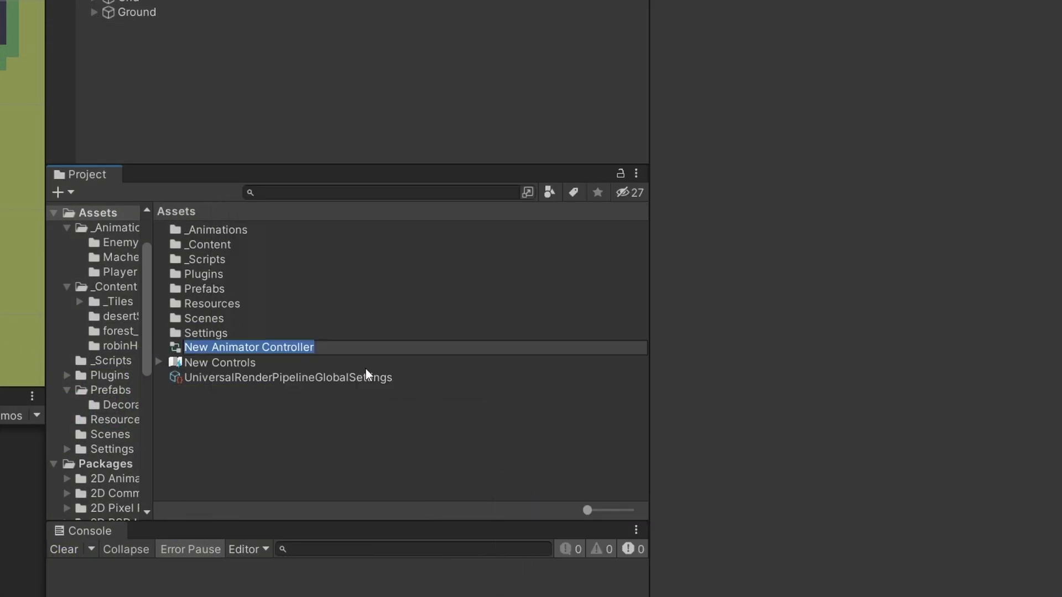
{"action": "type", "text": "Weapion"}
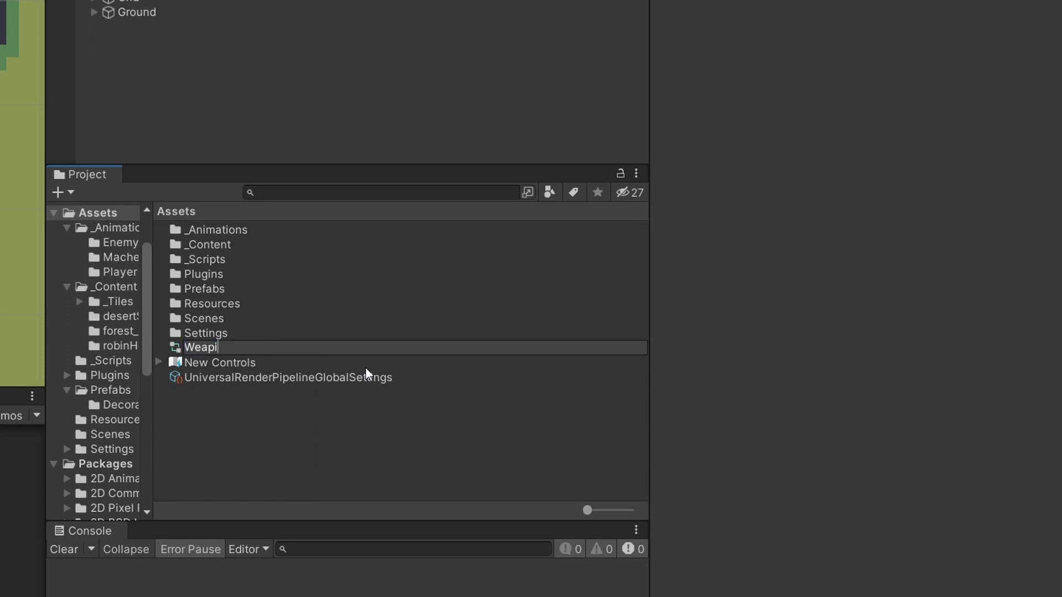
{"action": "key", "text": "BackSpace"}
{"action": "key", "text": "BackSpace"}
{"action": "key", "text": "BackSpace"}
{"action": "type", "text": "onAnimator"}
{"action": "key", "text": "Return"}
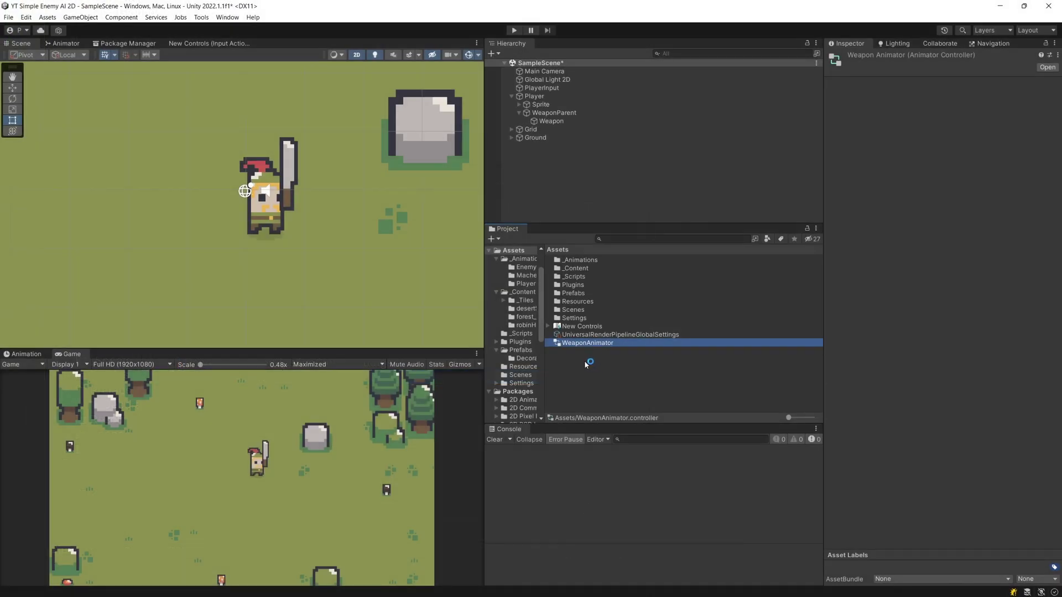
- Create an animation clip named WeaponIdle in the Assets folder
{"action": "right_click", "coordinate": [584, 361]}
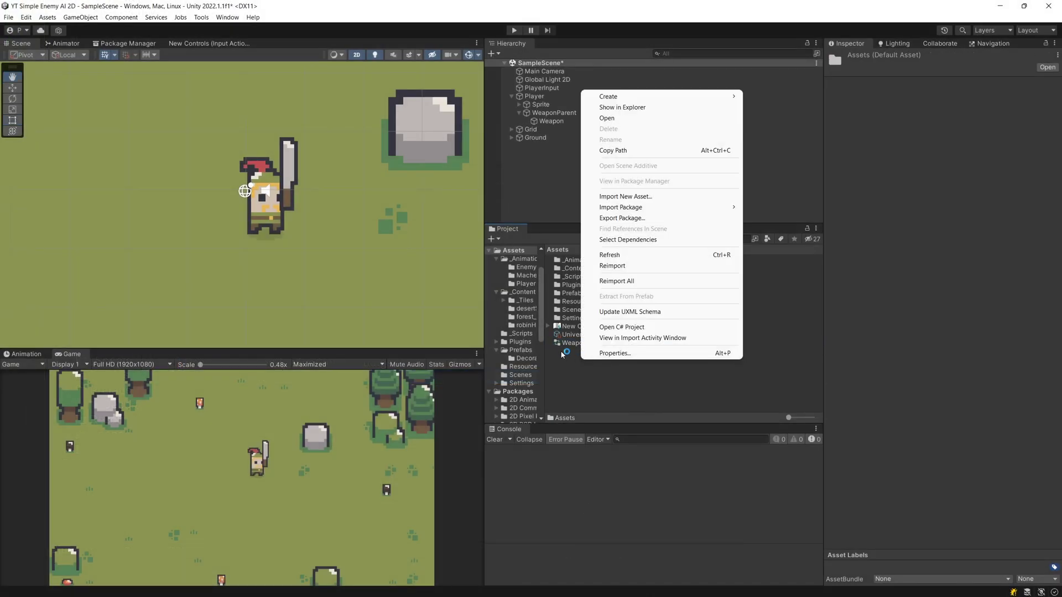
{"action": "mouse_move", "coordinate": [663, 96]}
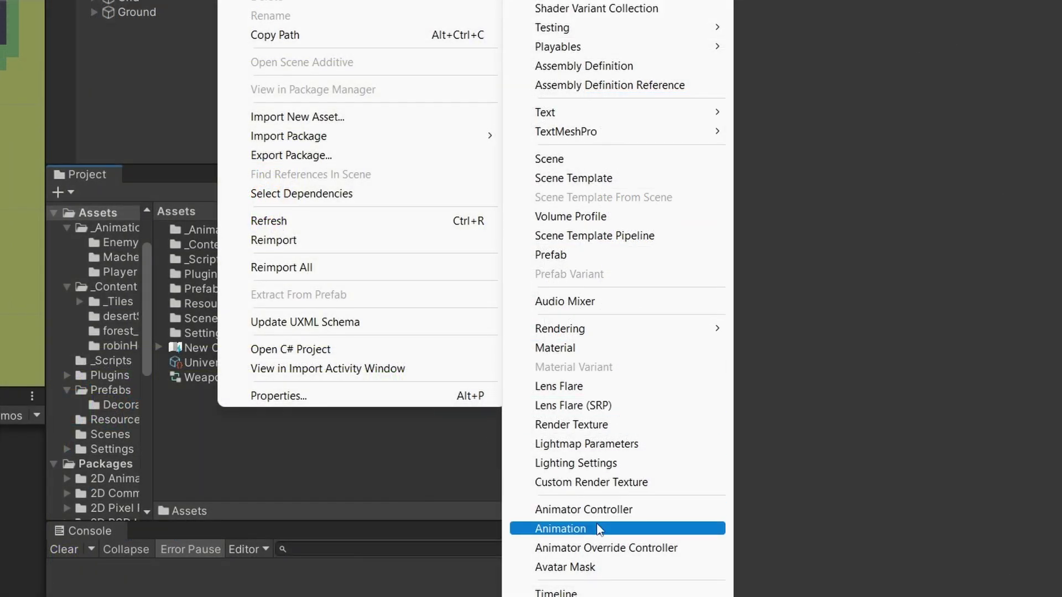
{"action": "left_click", "coordinate": [599, 529]}
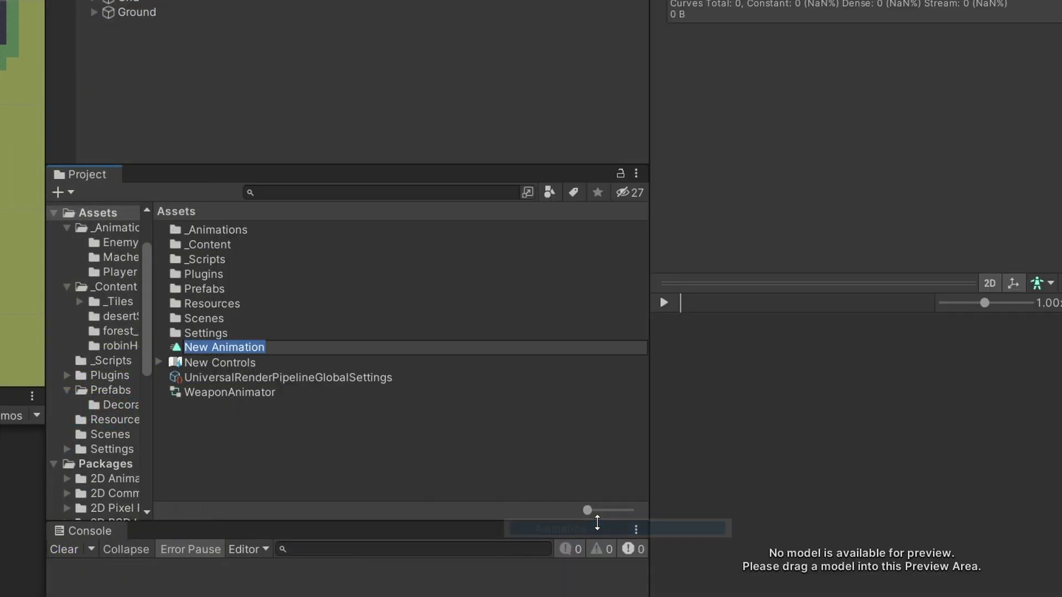
{"action": "type", "text": "Weapo"}
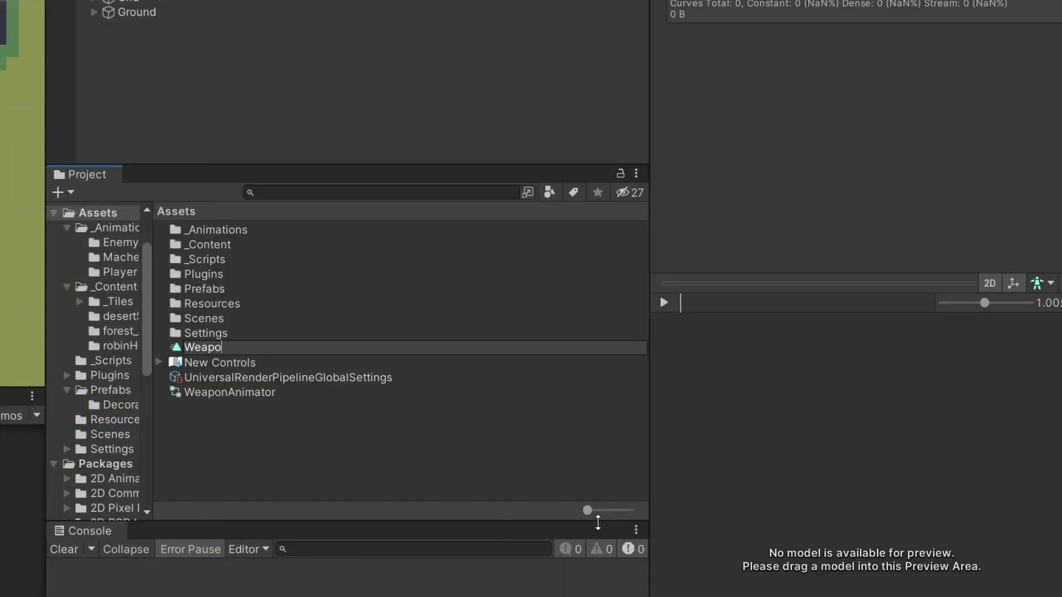
{"action": "type", "text": "nIdle"}
{"action": "key", "text": "Return"}
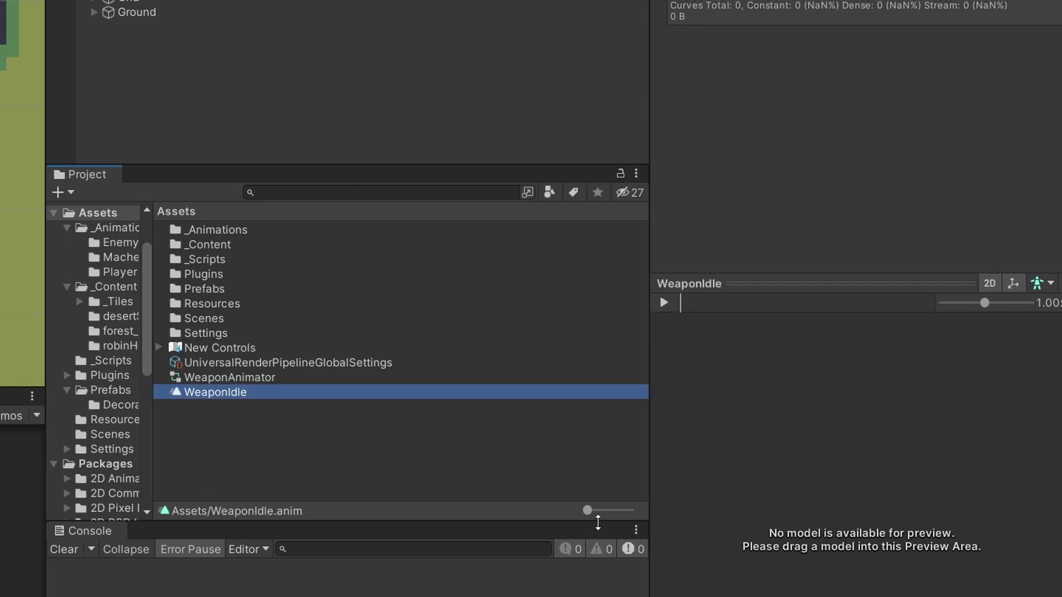
- Duplicate WeaponIdle and rename the copy to WeaponAttack
{"action": "key", "text": "ctrl+d"}
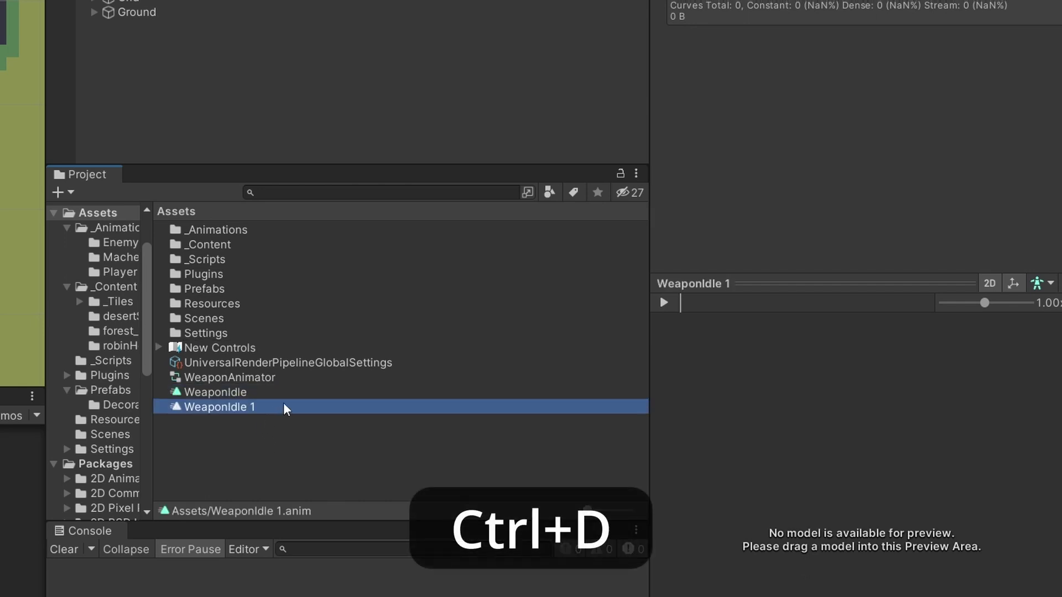
{"action": "left_click", "coordinate": [283, 405]}
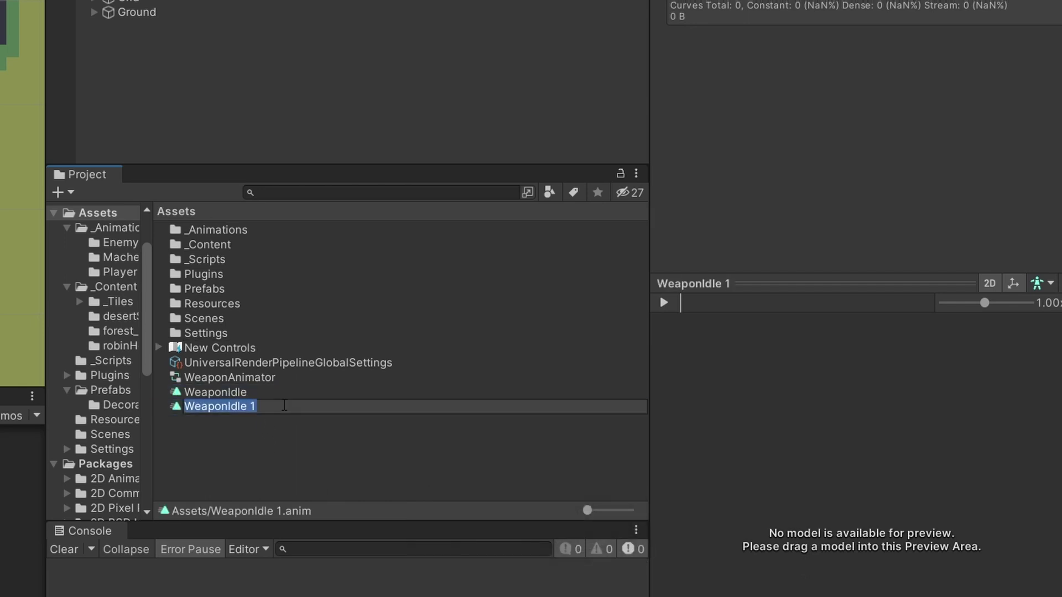
{"action": "type", "text": "WeaponAttack"}
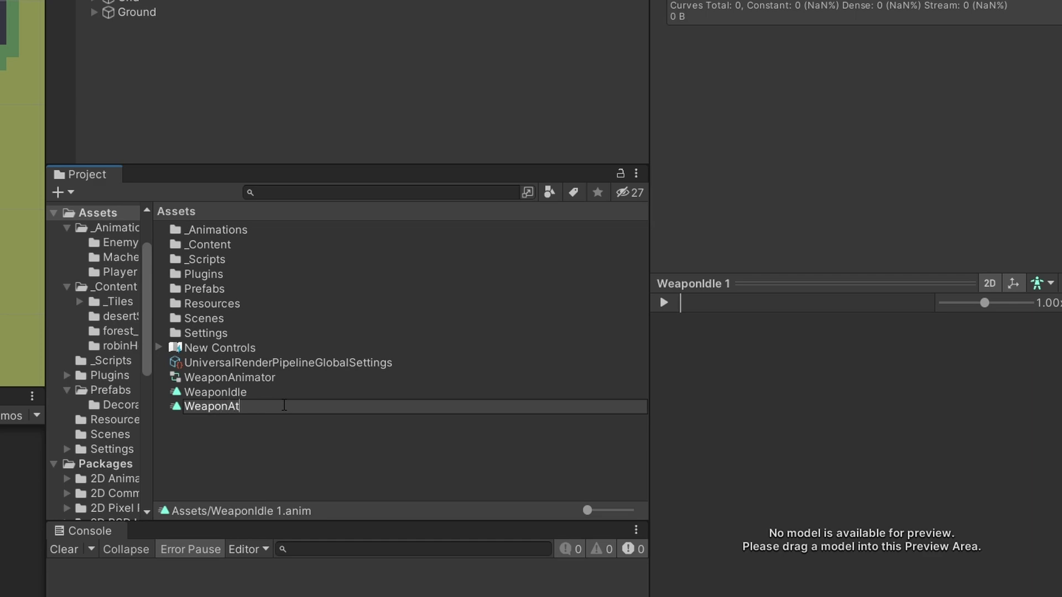
{"action": "key", "text": "Return"}
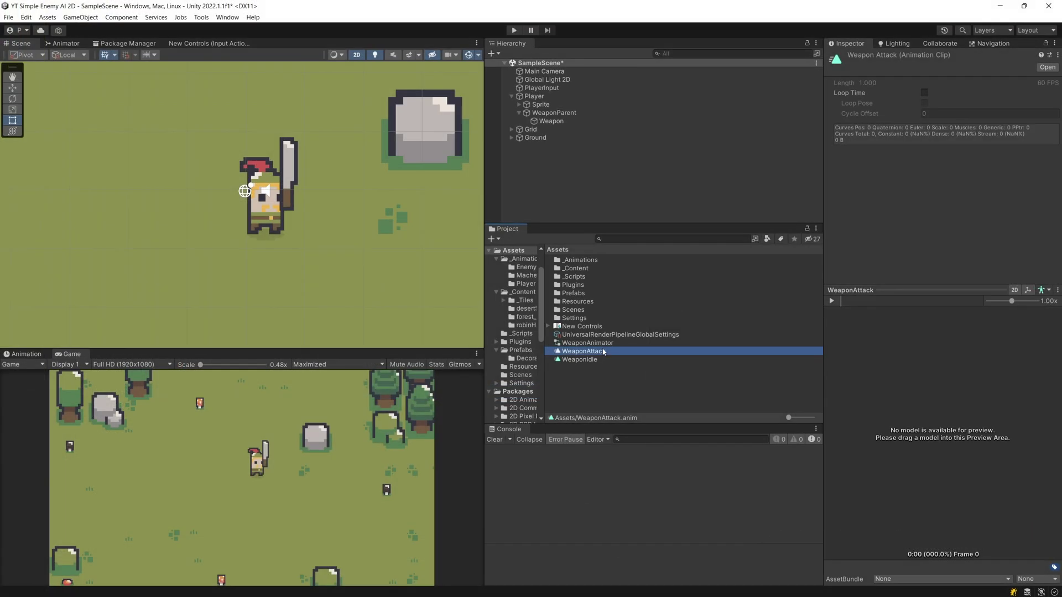
{"action": "left_click", "coordinate": [257, 380]}
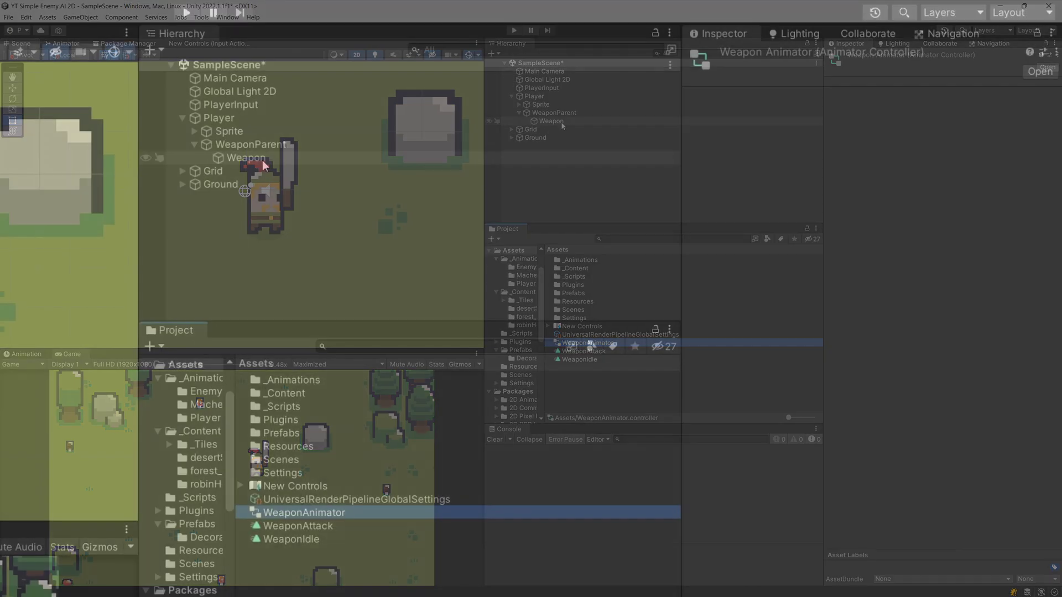
- Assign WeaponAnimator to the Weapon's Animator Controller field
{"action": "left_click", "coordinate": [560, 121]}
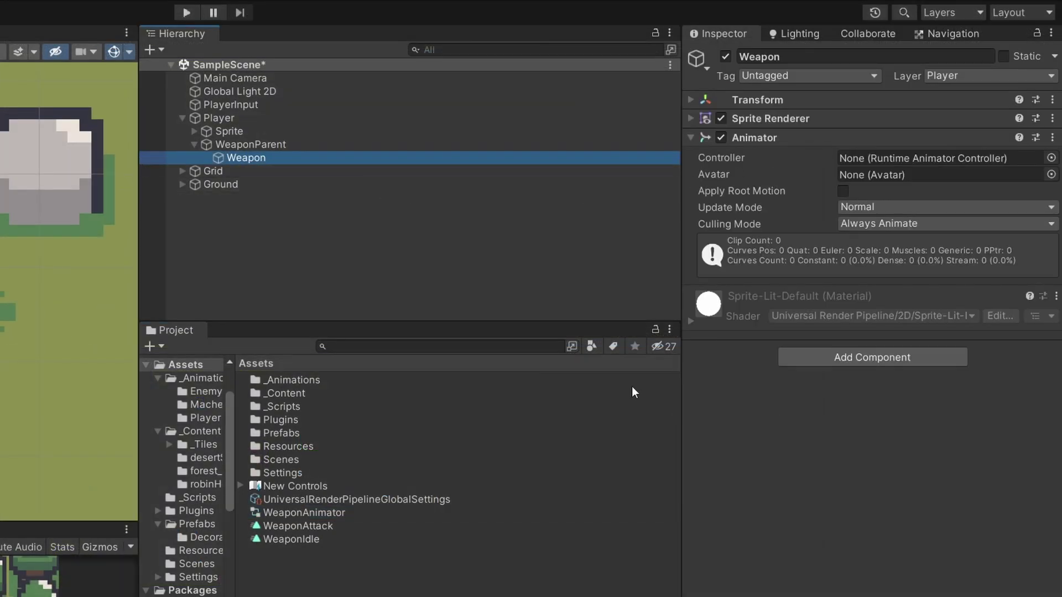
{"action": "left_click", "coordinate": [295, 514]}
{"action": "left_click_drag", "start_coordinate": [294, 516], "coordinate": [871, 163]}
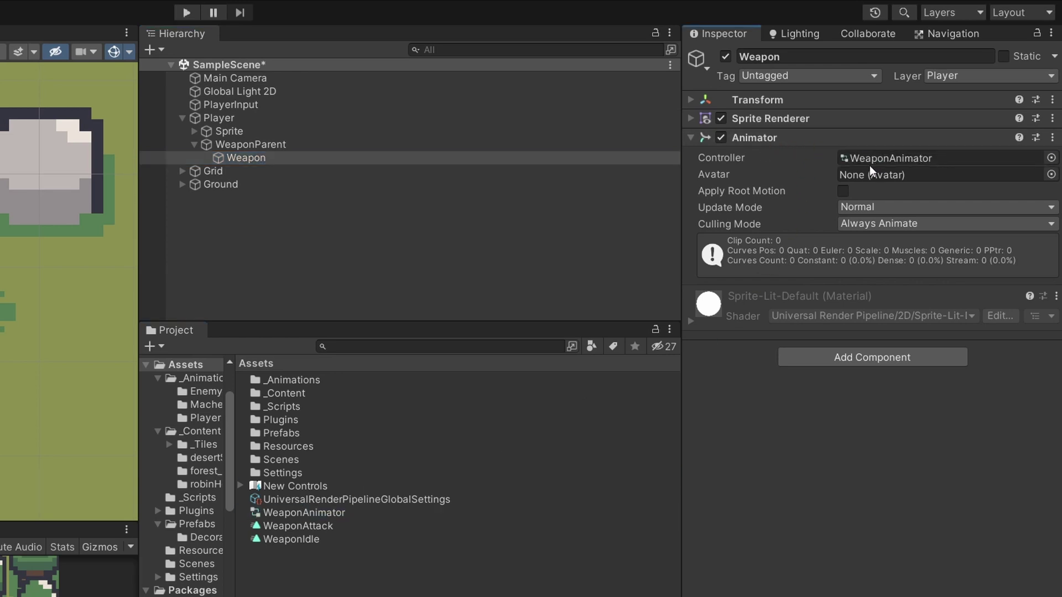
{"action": "left_click", "coordinate": [246, 158]}
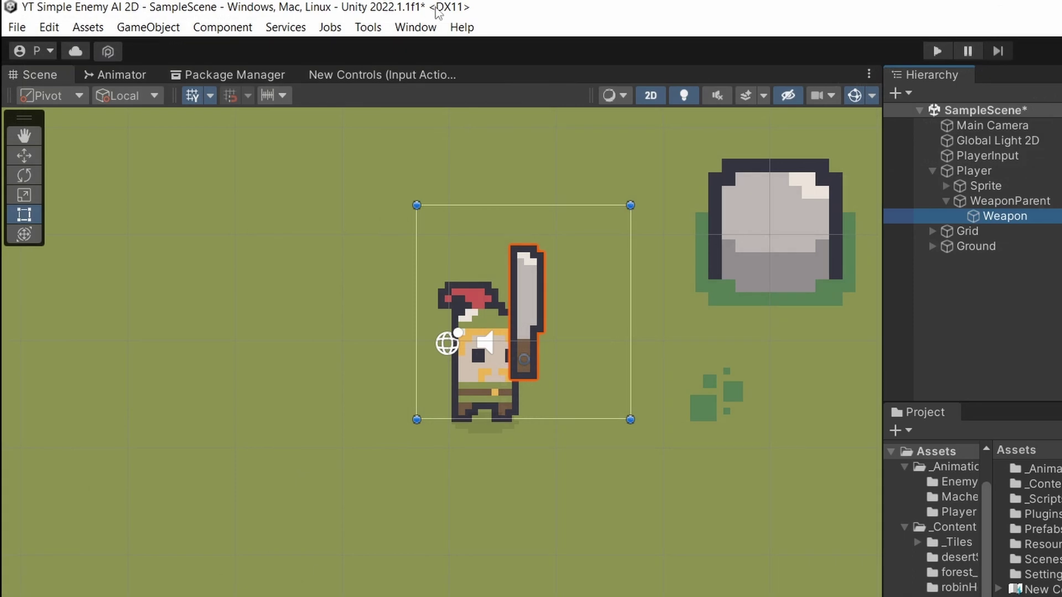
- Open the Animator window via Window > Animation > Animator
{"action": "left_click", "coordinate": [416, 34]}
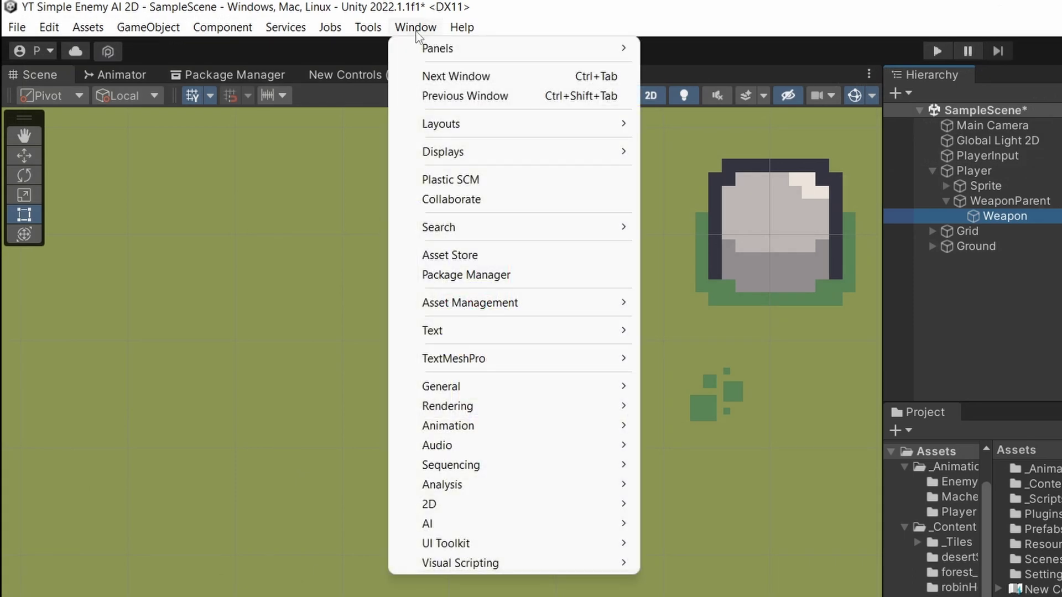
{"action": "mouse_move", "coordinate": [540, 426]}
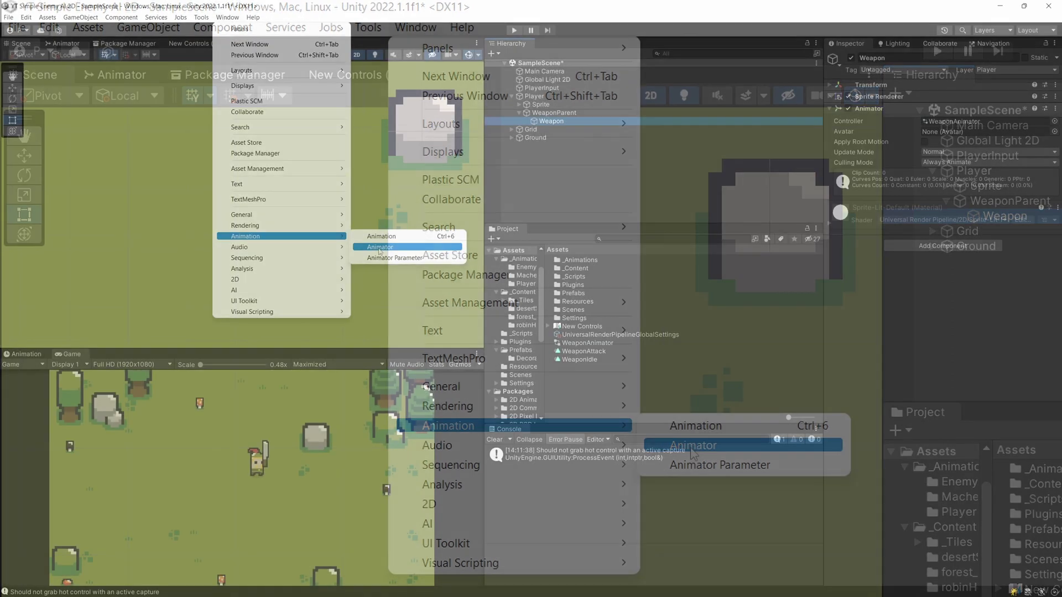
{"action": "left_click", "coordinate": [701, 445]}
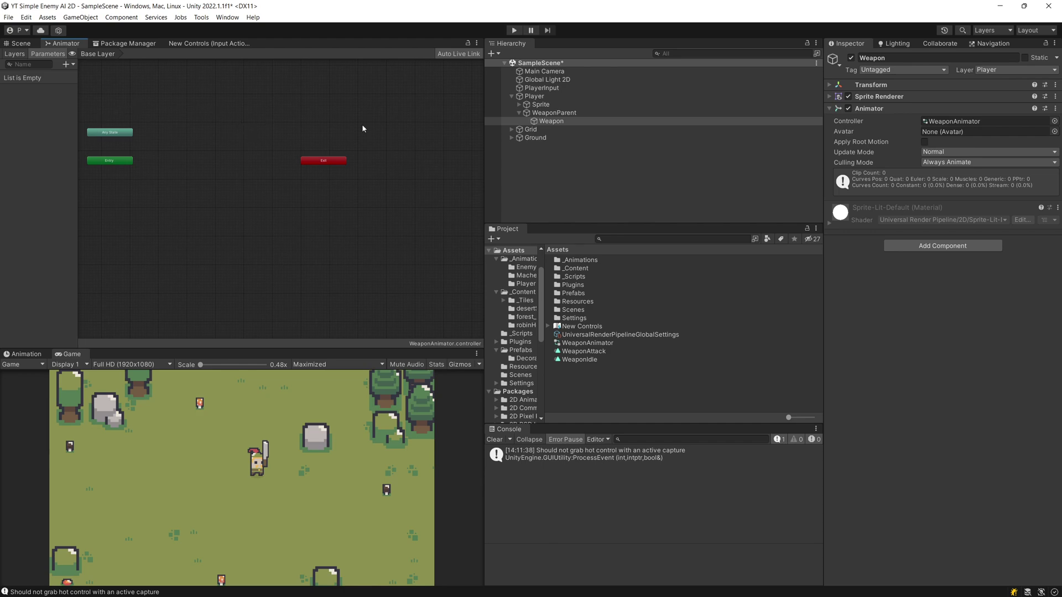
- Open the Animation window via Window > Animation > Animation
{"action": "left_click", "coordinate": [226, 17]}
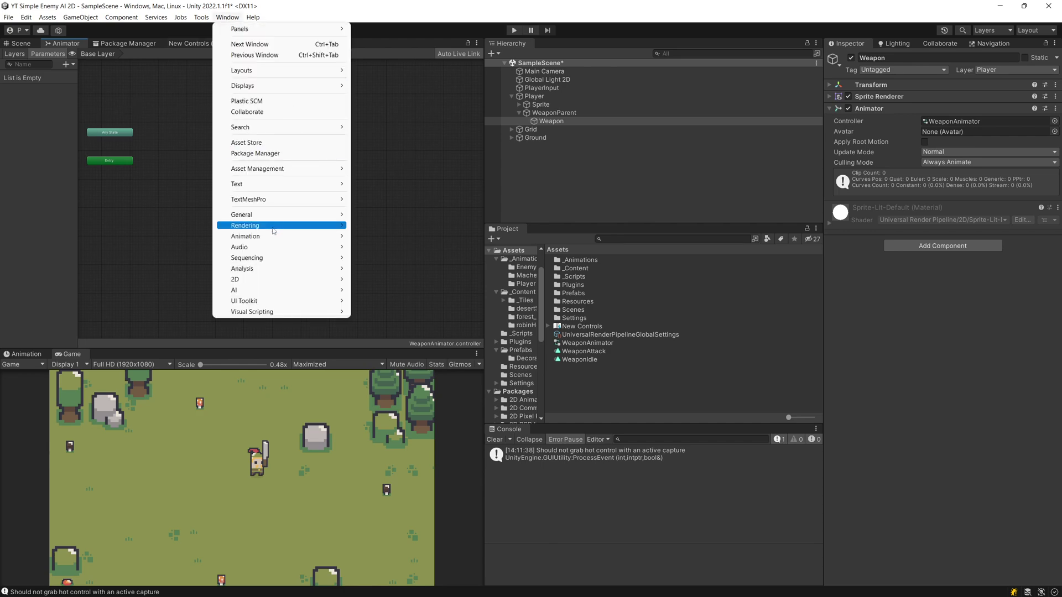
{"action": "mouse_move", "coordinate": [315, 239]}
{"action": "left_click", "coordinate": [381, 236]}
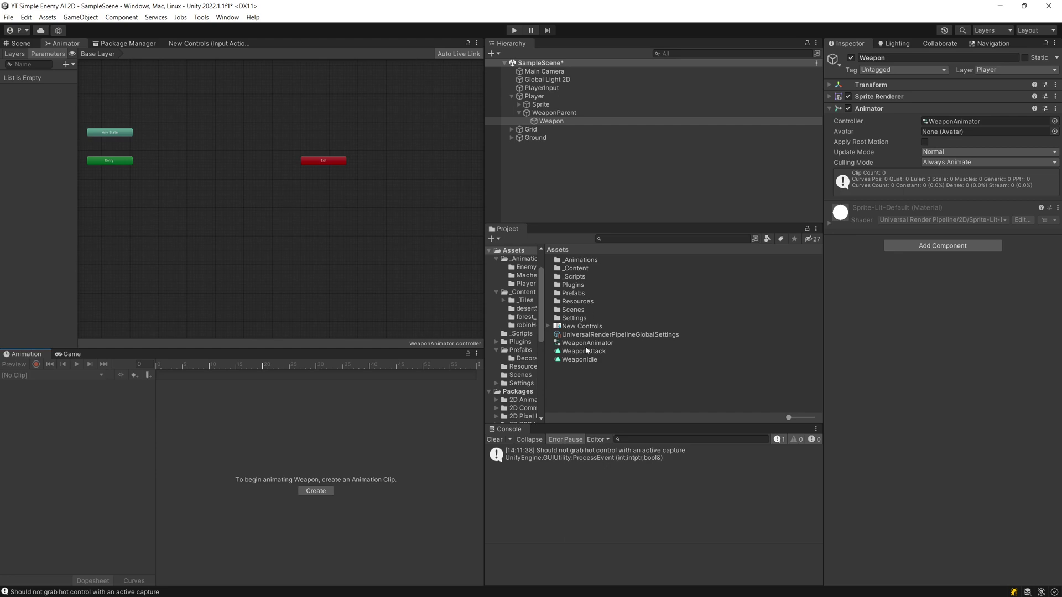
- Drop the WeaponIdle and WeaponAttack clips into the Animator graph and arrange them
{"action": "left_click_drag", "start_coordinate": [575, 362], "coordinate": [206, 159]}
{"action": "middle_click_drag", "start_coordinate": [194, 180], "coordinate": [230, 198]}
{"action": "scroll", "coordinate": [231, 198], "scroll_direction": "up", "scroll_amount": 5}
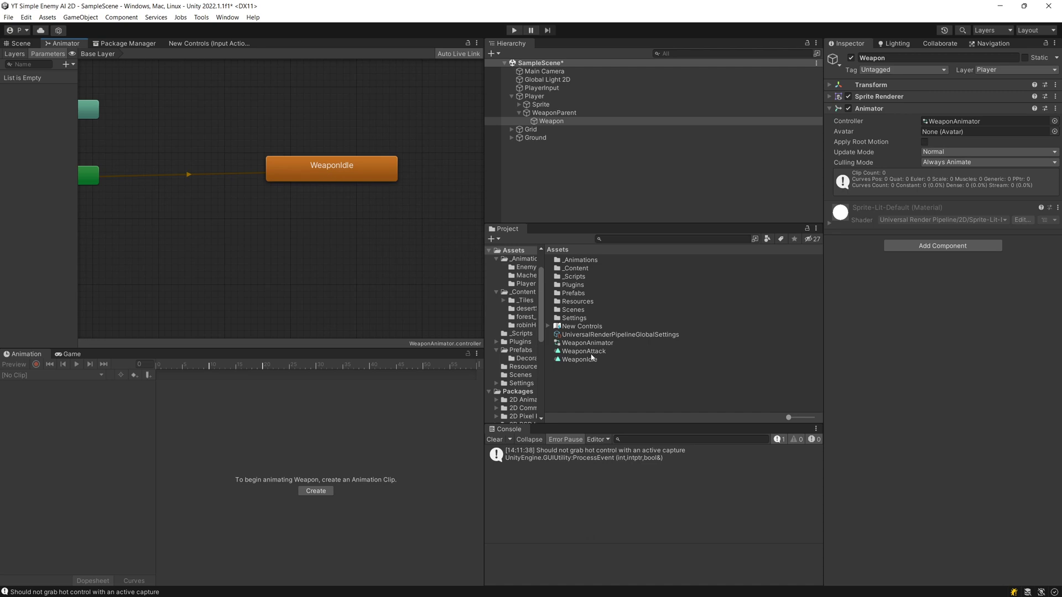
{"action": "left_click_drag", "start_coordinate": [584, 351], "coordinate": [343, 280]}
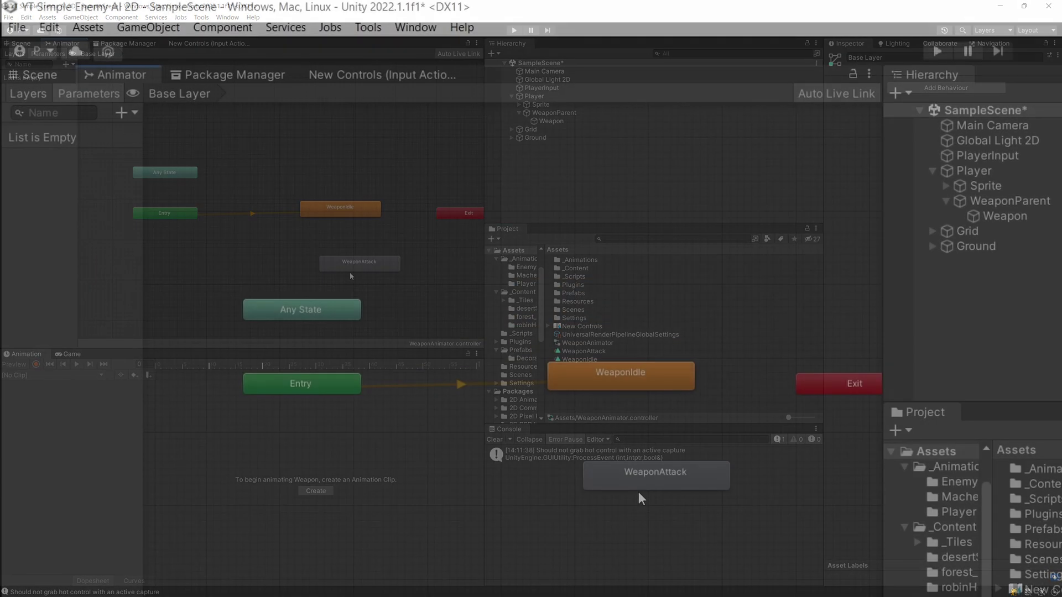
{"action": "scroll", "coordinate": [587, 450], "scroll_direction": "up", "scroll_amount": 2}
{"action": "left_click_drag", "start_coordinate": [582, 443], "coordinate": [546, 408]}
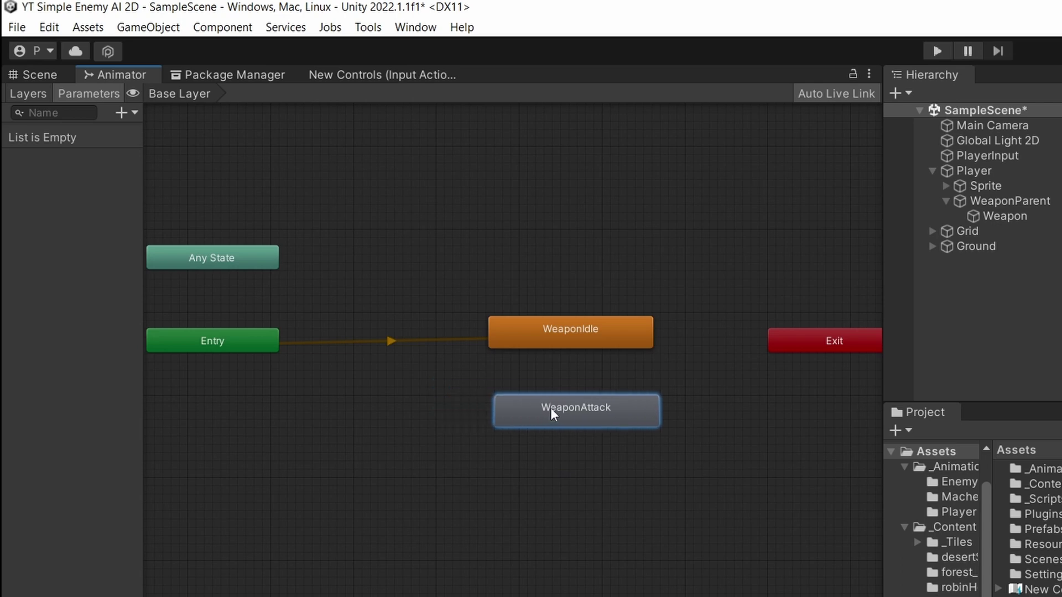
{"action": "right_click", "coordinate": [563, 404]}
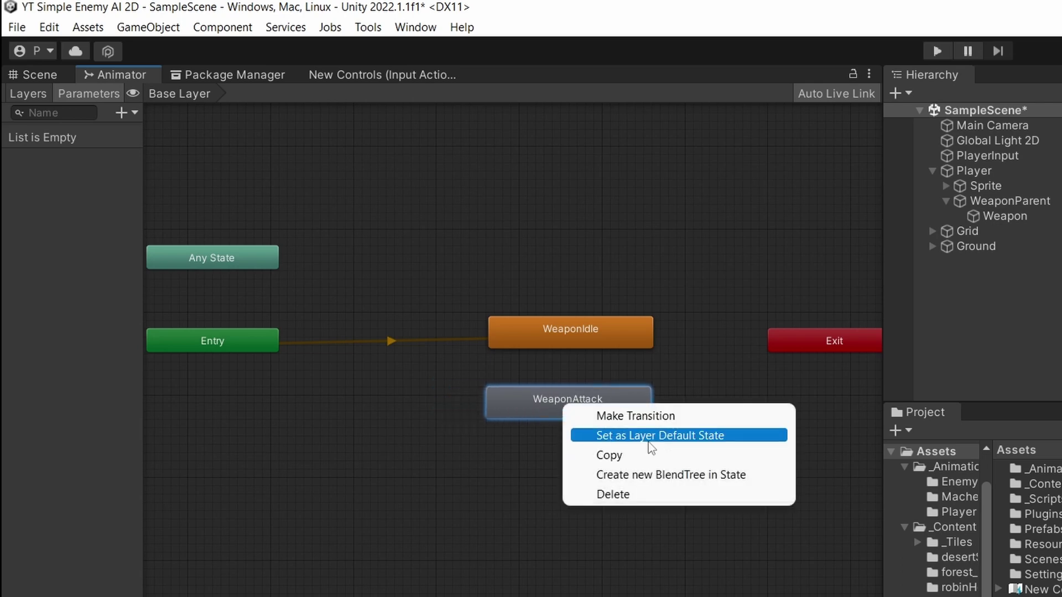
{"action": "left_click", "coordinate": [436, 507]}
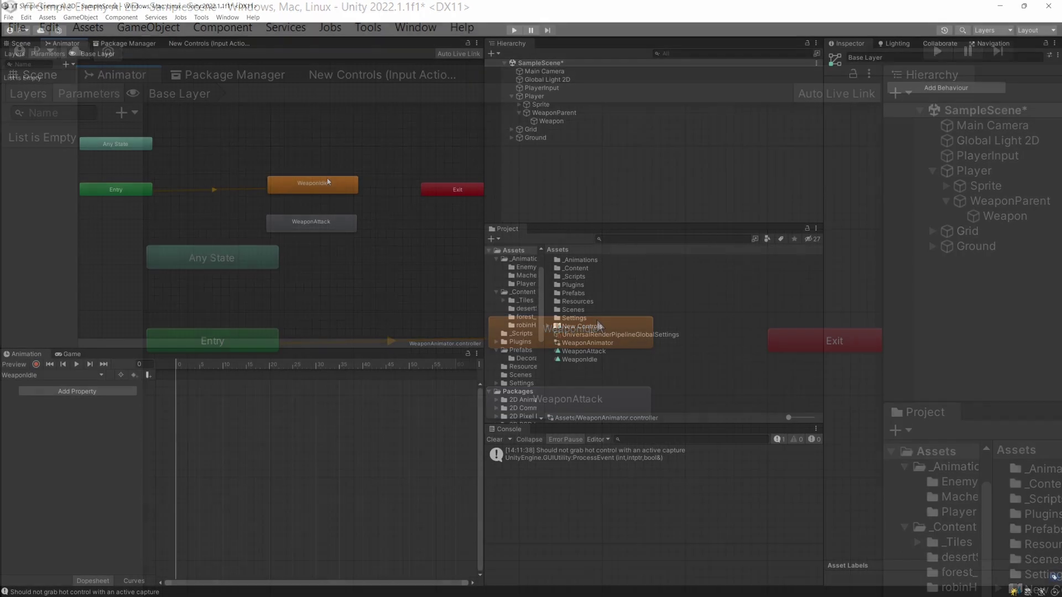
{"action": "left_click", "coordinate": [596, 321]}
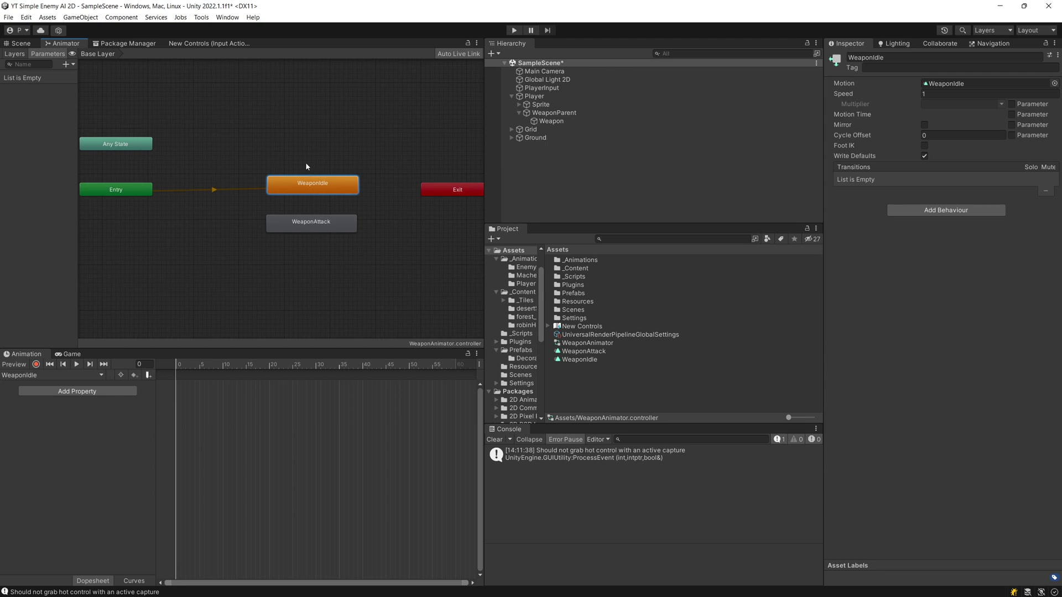
- Locate the Weapon's machete_[iron]_0 sprite and drag it into the WeaponIdle timeline
{"action": "left_click", "coordinate": [551, 120]}
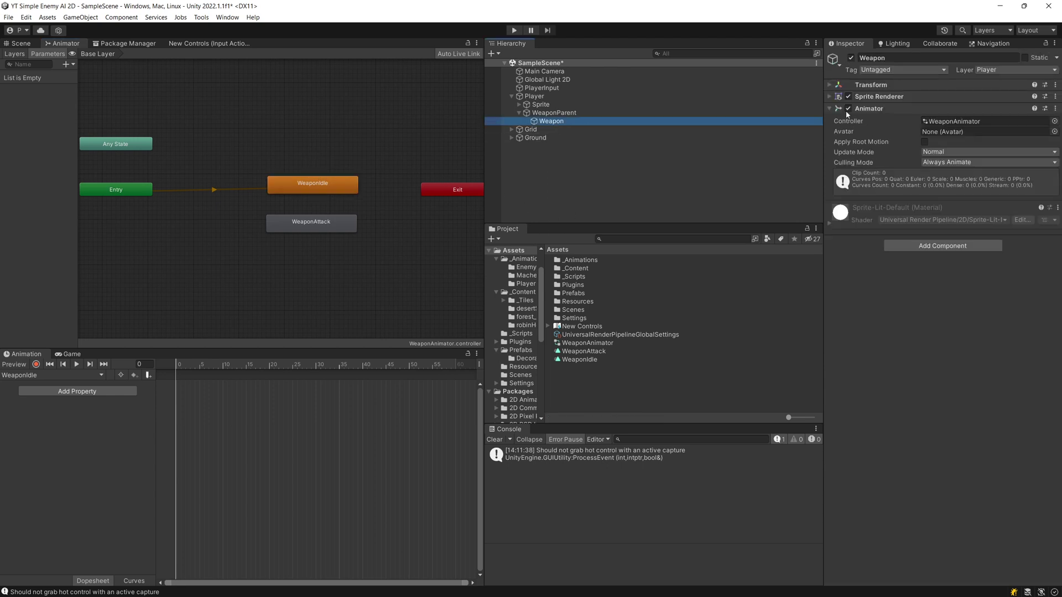
{"action": "left_click", "coordinate": [900, 98]}
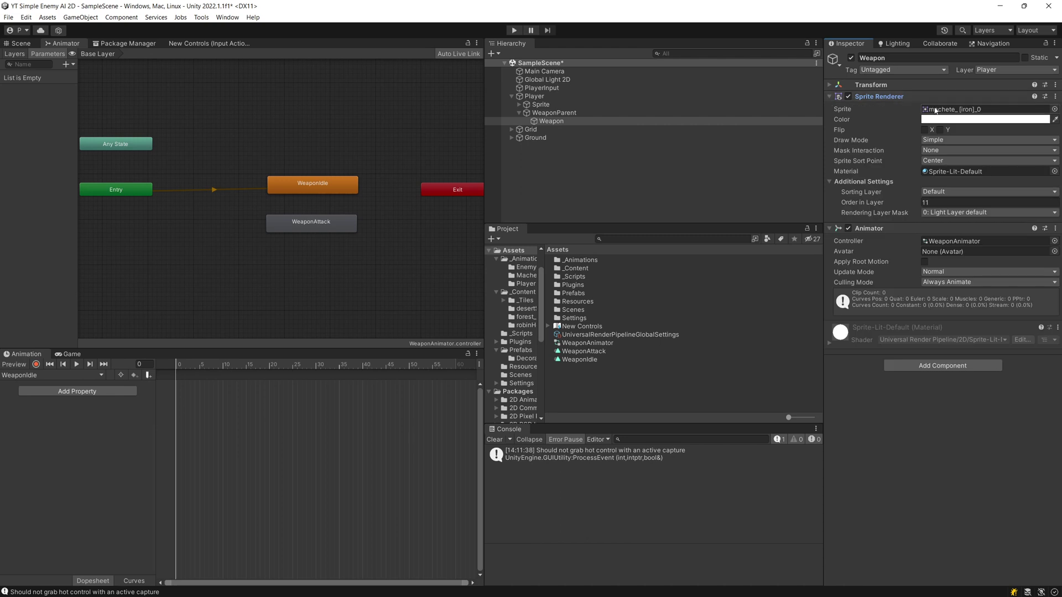
{"action": "left_click", "coordinate": [963, 109]}
{"action": "left_click", "coordinate": [829, 97]}
{"action": "left_click", "coordinate": [606, 359]}
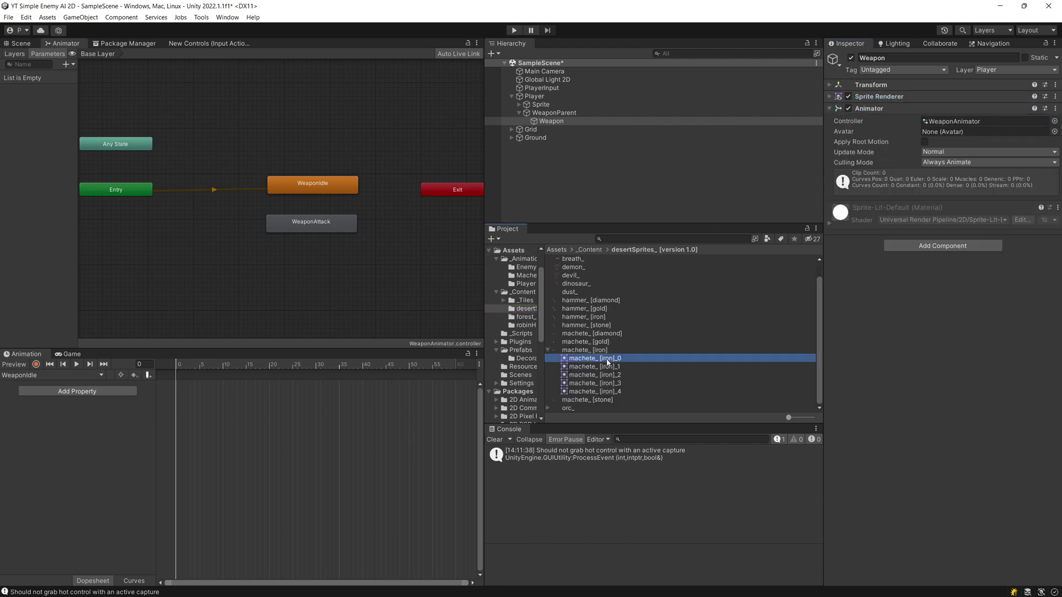
{"action": "left_click_drag", "start_coordinate": [608, 367], "coordinate": [257, 399]}
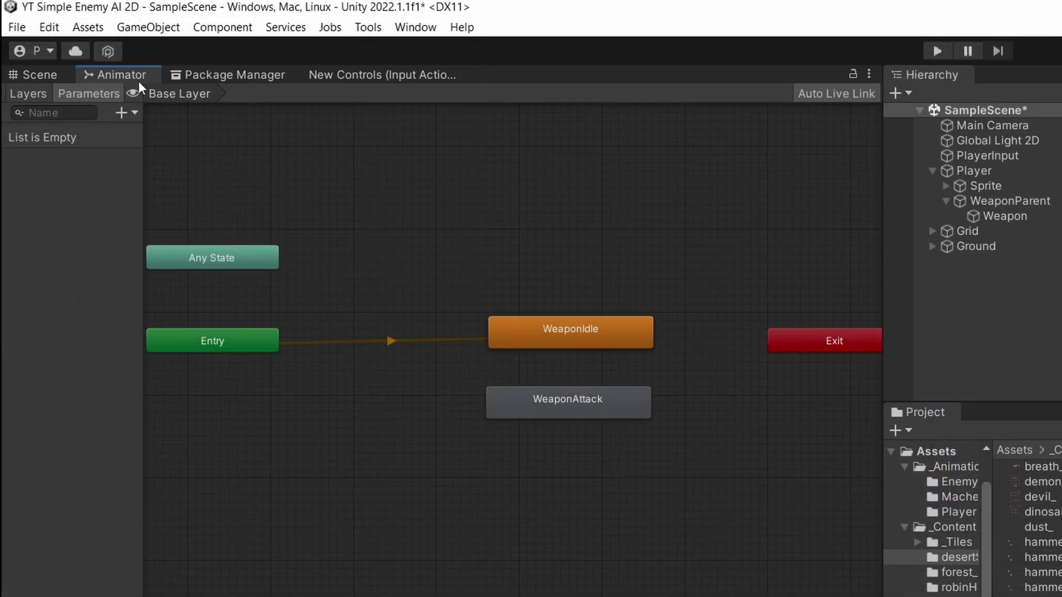
- Add a Trigger parameter named Attack in the Animator's Parameters tab
{"action": "left_click_drag", "start_coordinate": [143, 124], "coordinate": [270, 158]}
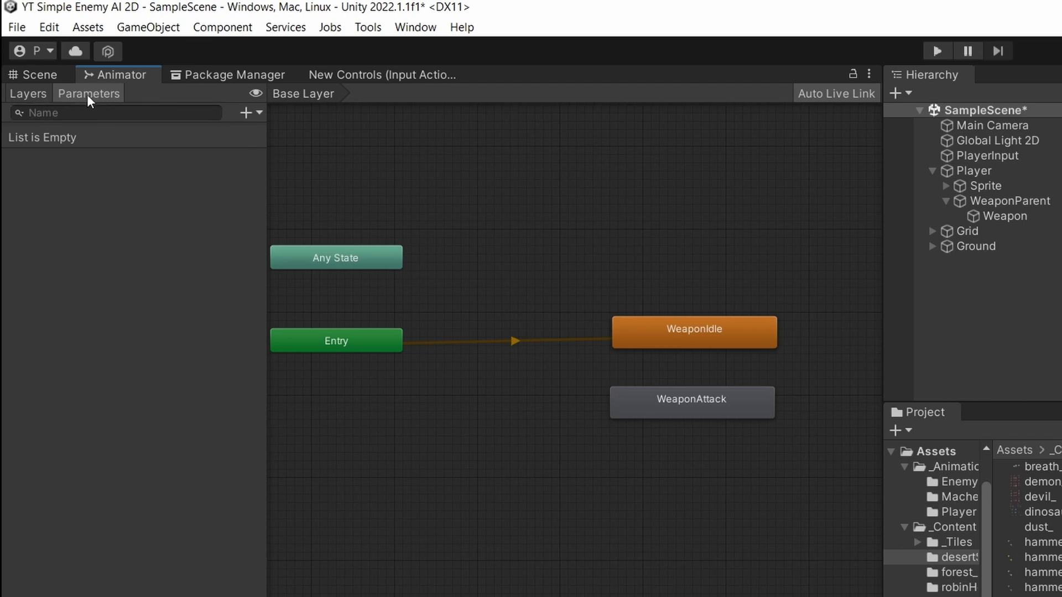
{"action": "left_click", "coordinate": [254, 112]}
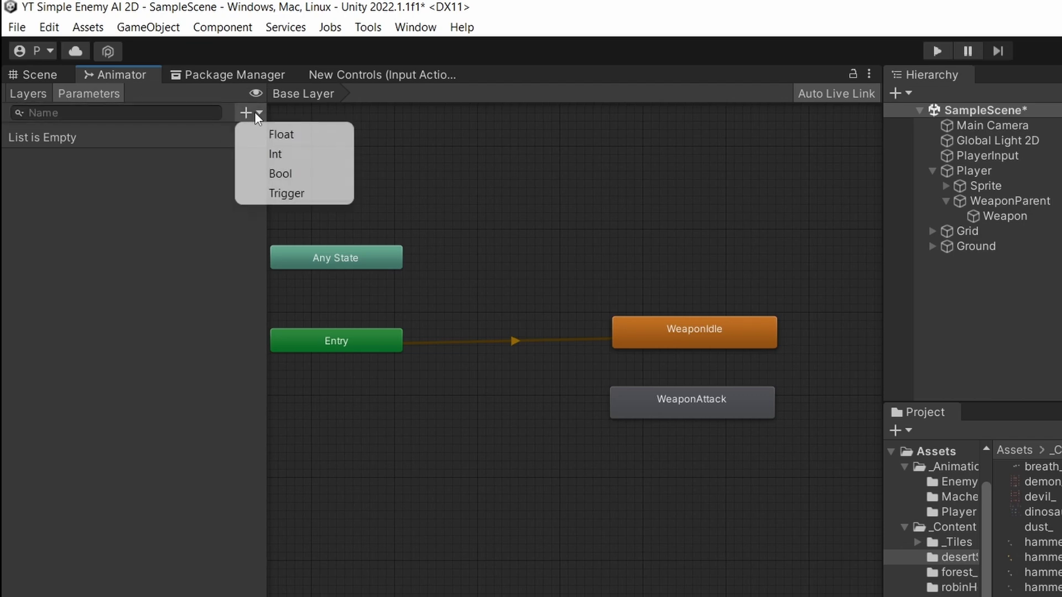
{"action": "left_click", "coordinate": [287, 192]}
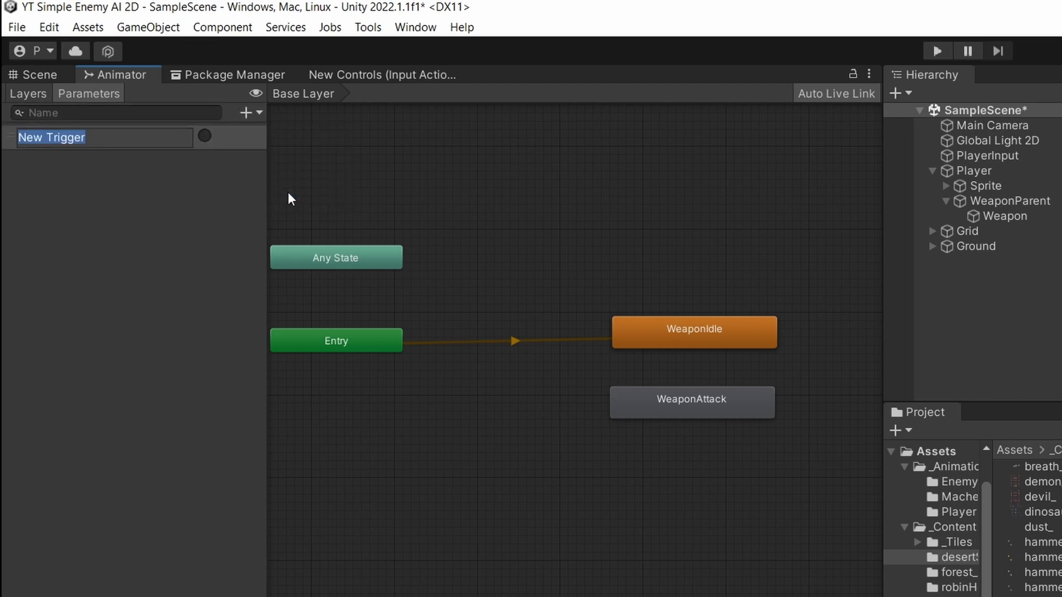
{"action": "type", "text": "Attack"}
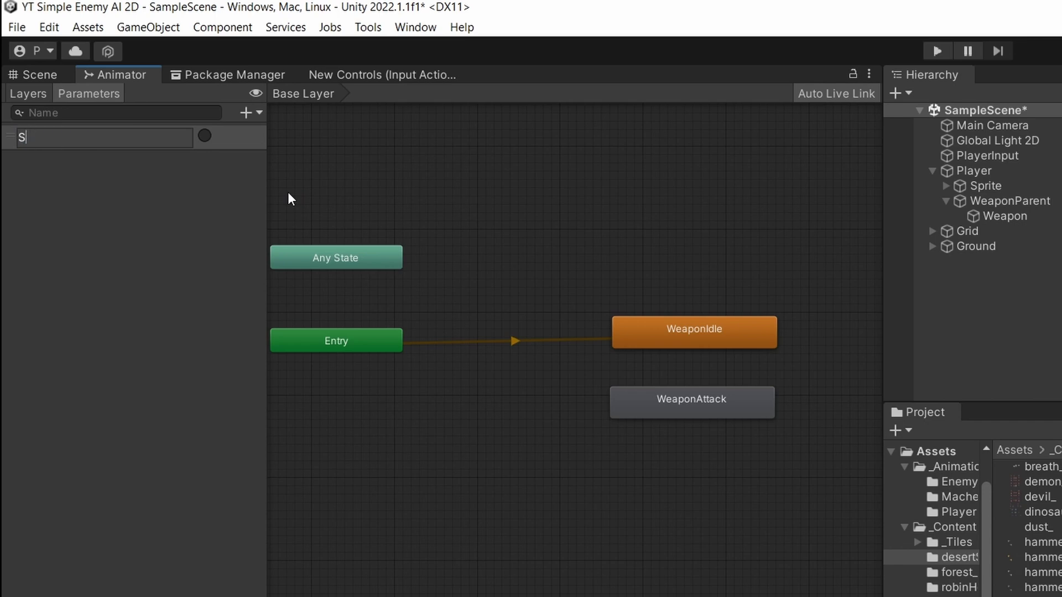
{"action": "key", "text": "Return"}
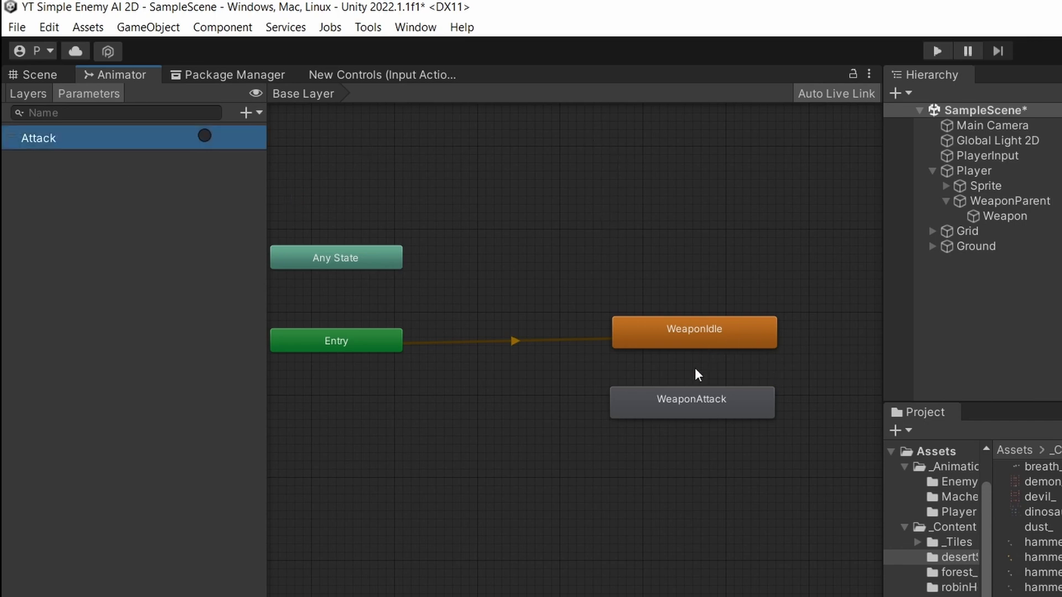
{"action": "scroll", "coordinate": [708, 353], "scroll_direction": "up", "scroll_amount": 3}
{"action": "middle_click_drag", "start_coordinate": [708, 353], "coordinate": [571, 353]}
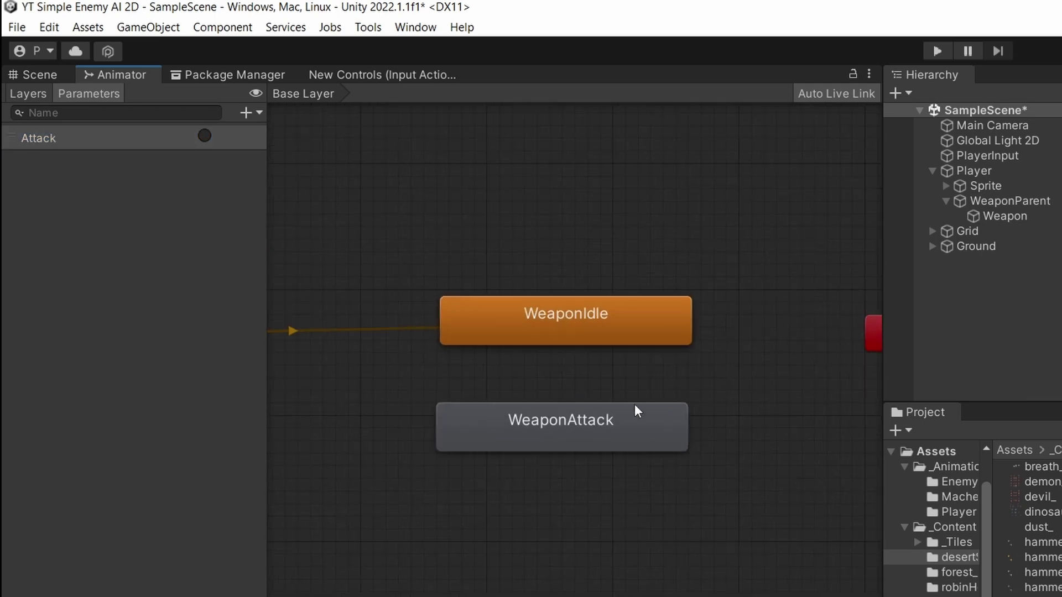
- Create transitions from WeaponIdle to WeaponAttack and back, then select the idle-to-attack arrow
{"action": "right_click", "coordinate": [523, 321]}
{"action": "left_click", "coordinate": [554, 332]}
{"action": "left_click", "coordinate": [534, 425]}
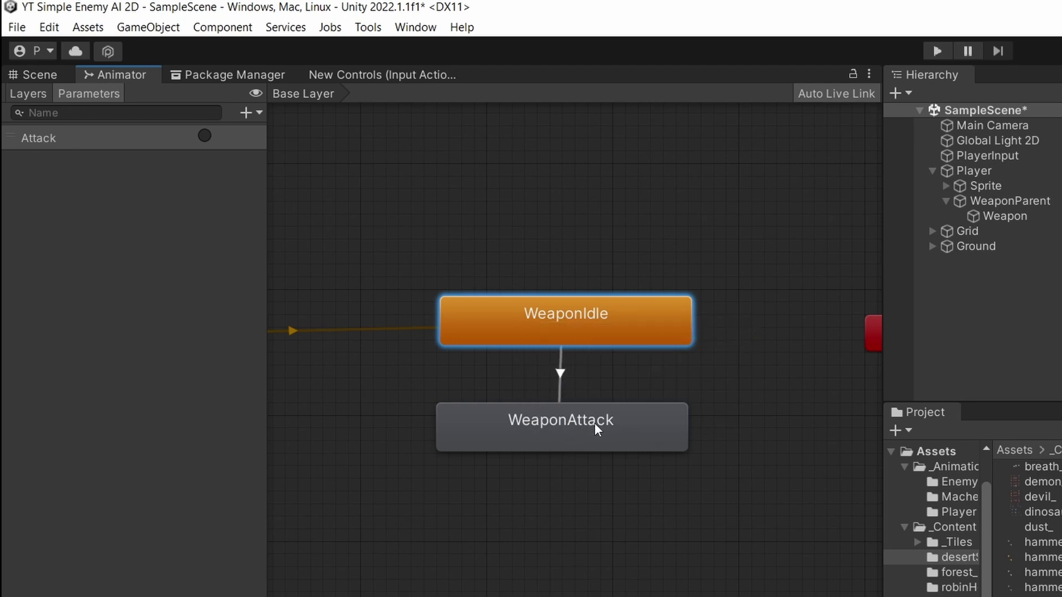
{"action": "right_click", "coordinate": [620, 423]}
{"action": "left_click", "coordinate": [636, 433]}
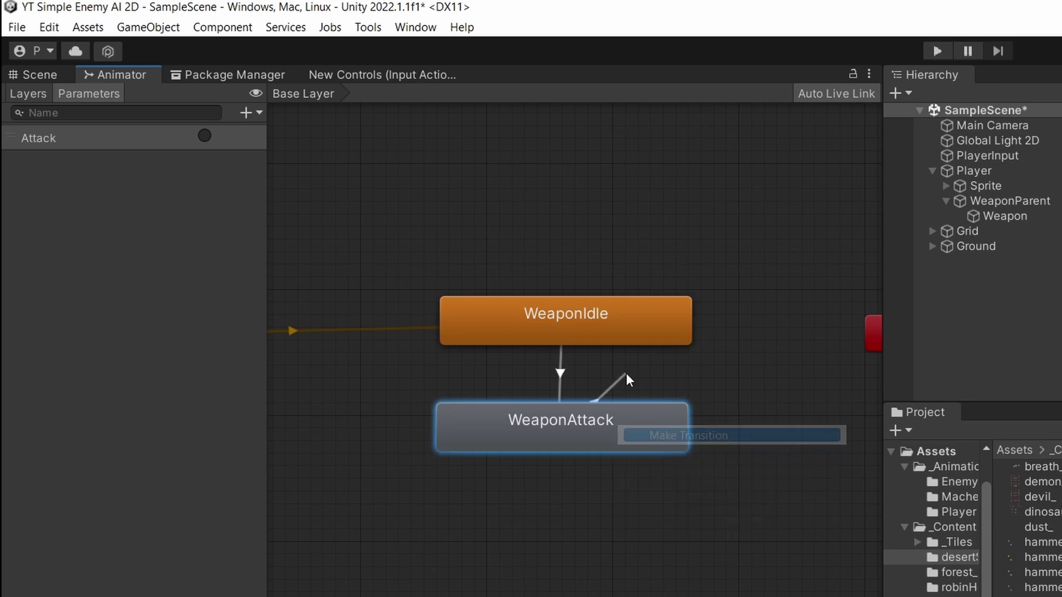
{"action": "left_click", "coordinate": [602, 328]}
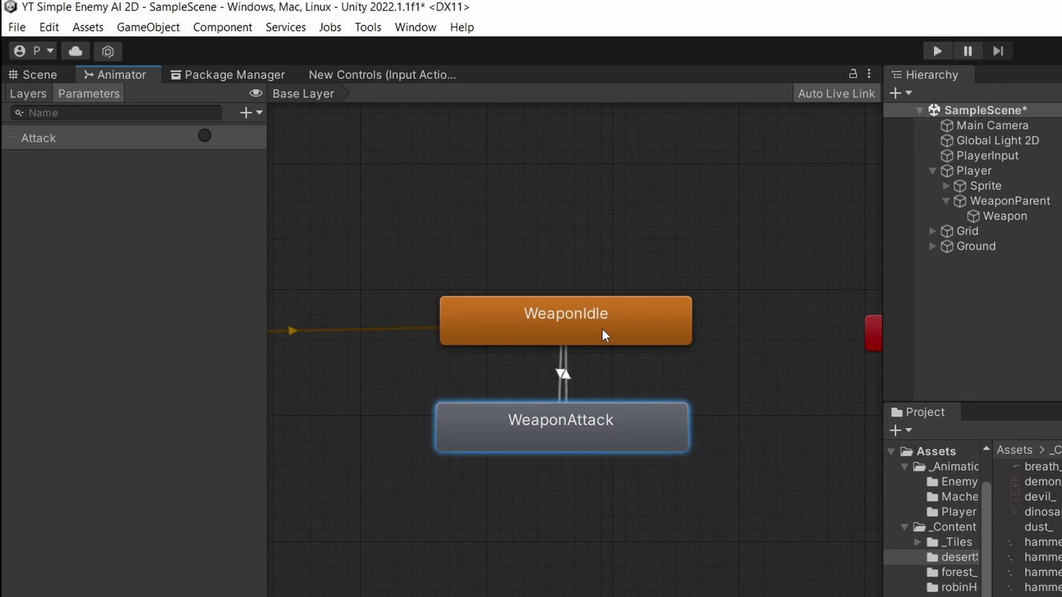
{"action": "left_click", "coordinate": [556, 372]}
{"action": "scroll", "coordinate": [559, 381], "scroll_direction": "up", "scroll_amount": 5}
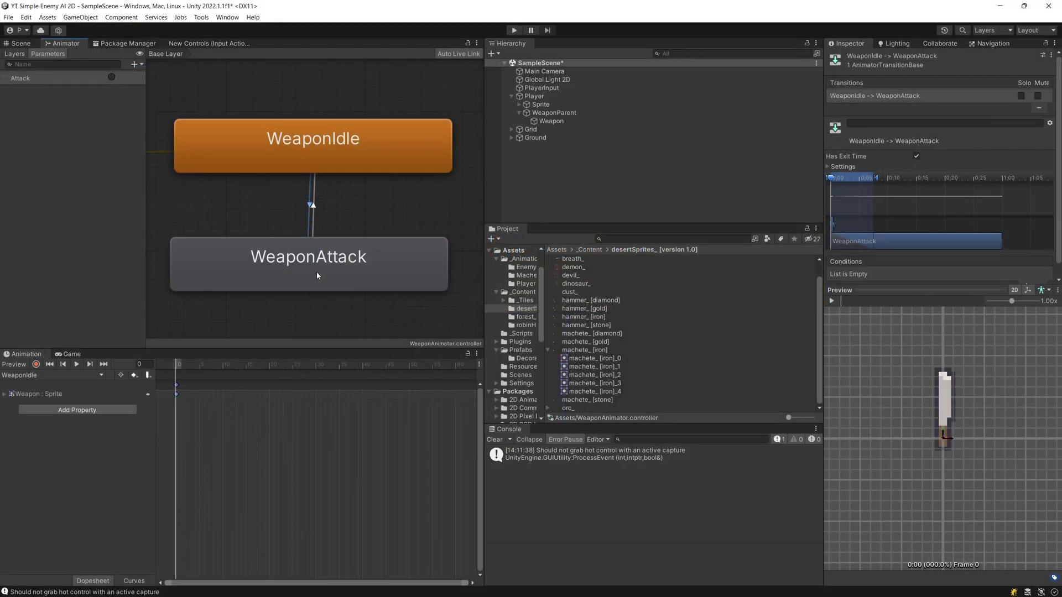
- Give the idle-to-attack transition Transition Duration 0, Has Exit Time off, and an Attack condition
{"action": "left_click_drag", "start_coordinate": [915, 283], "coordinate": [922, 388]}
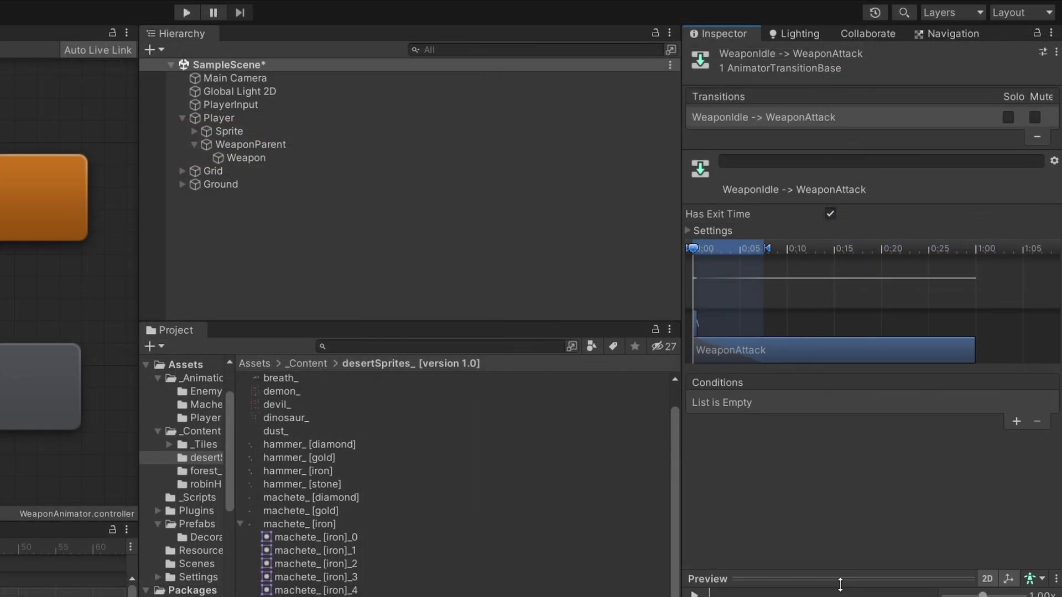
{"action": "left_click_drag", "start_coordinate": [840, 584], "coordinate": [840, 595]}
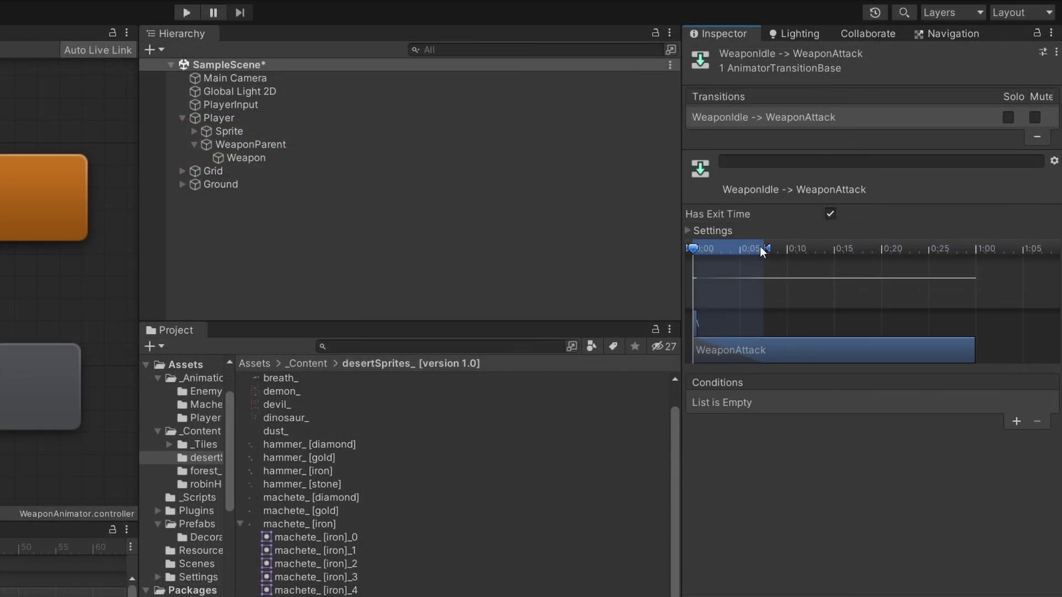
{"action": "left_click", "coordinate": [703, 230]}
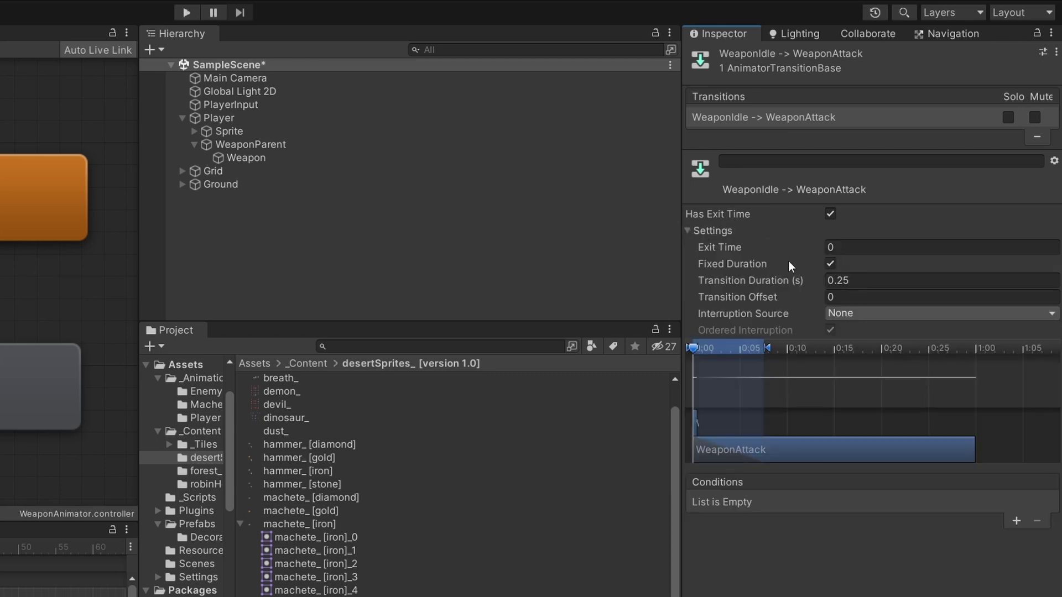
{"action": "left_click", "coordinate": [915, 280]}
{"action": "type", "text": "0"}
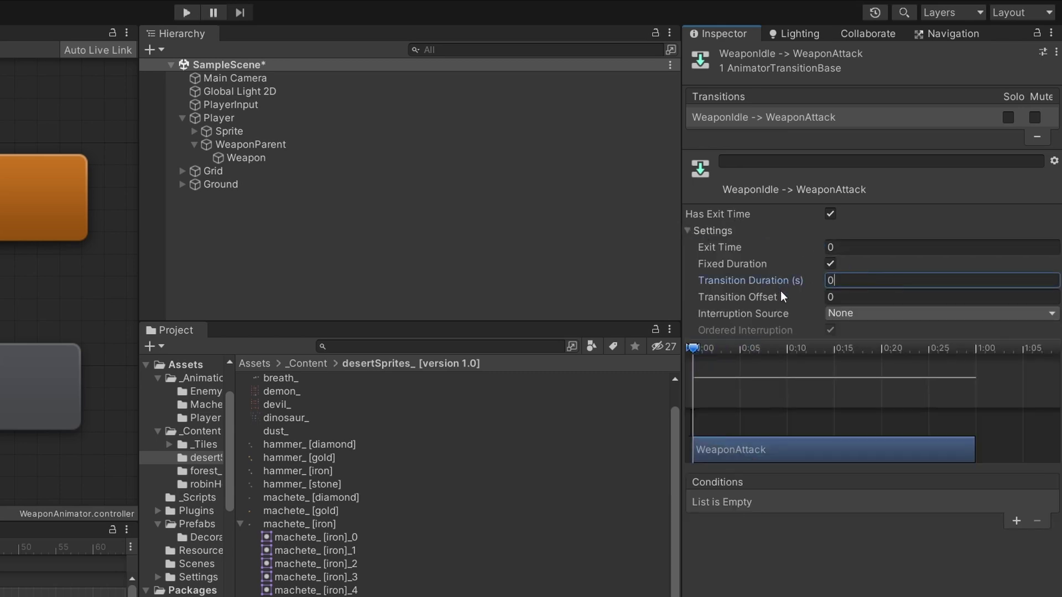
{"action": "left_click", "coordinate": [831, 213]}
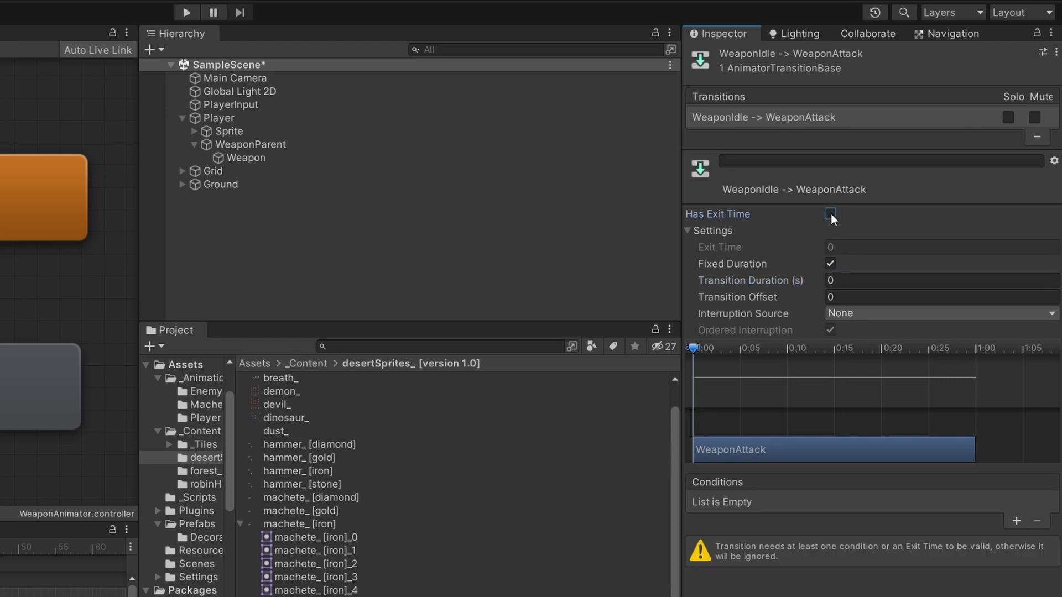
{"action": "left_click", "coordinate": [722, 231]}
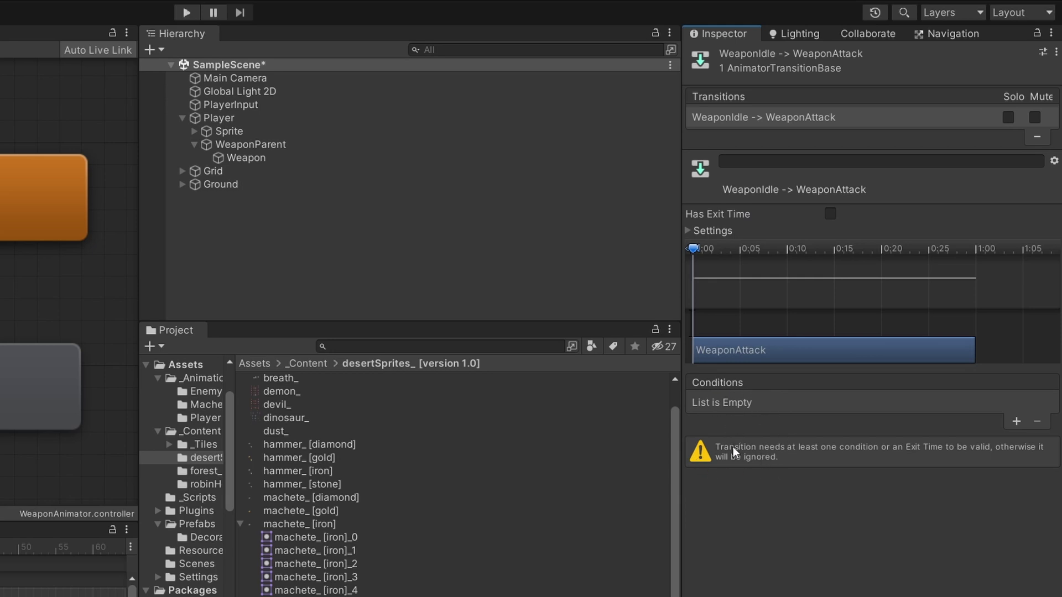
{"action": "left_click", "coordinate": [1015, 421]}
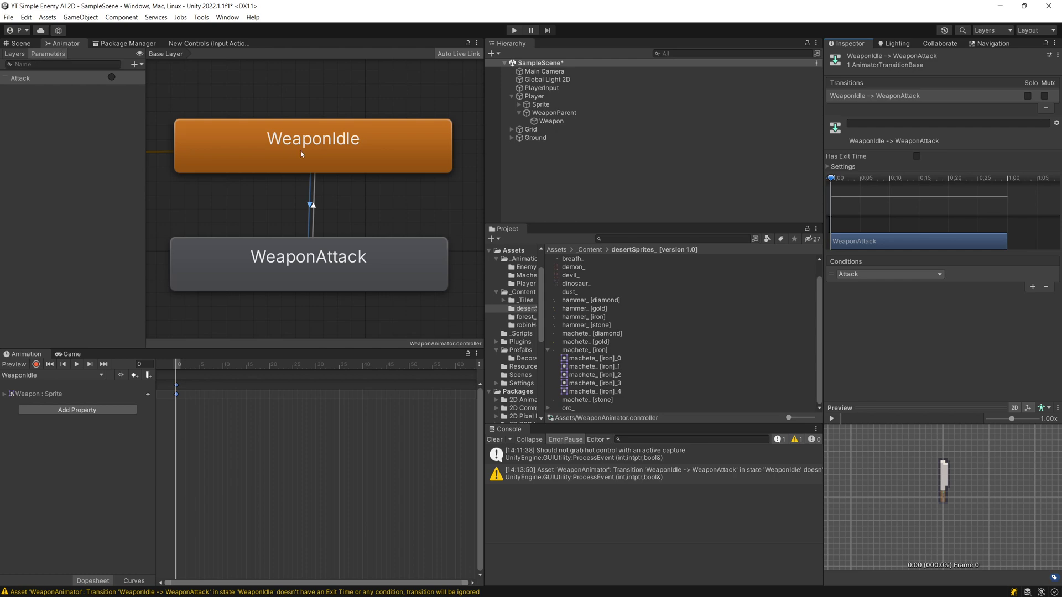
- Set the WeaponAttack-to-WeaponIdle transition to Exit Time 1 and Transition Duration 0
{"action": "left_click", "coordinate": [314, 210]}
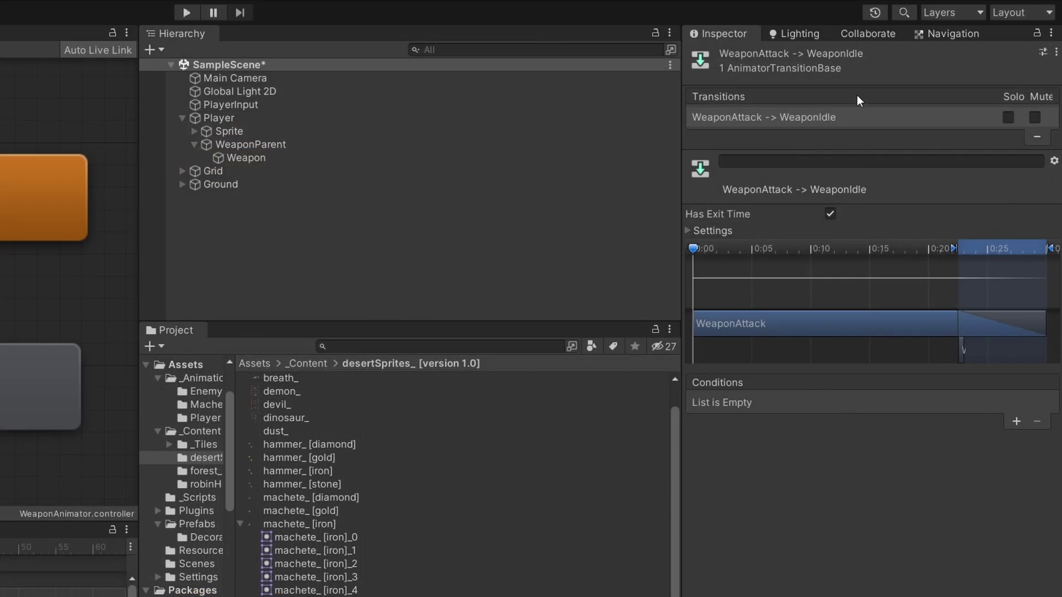
{"action": "left_click", "coordinate": [720, 228]}
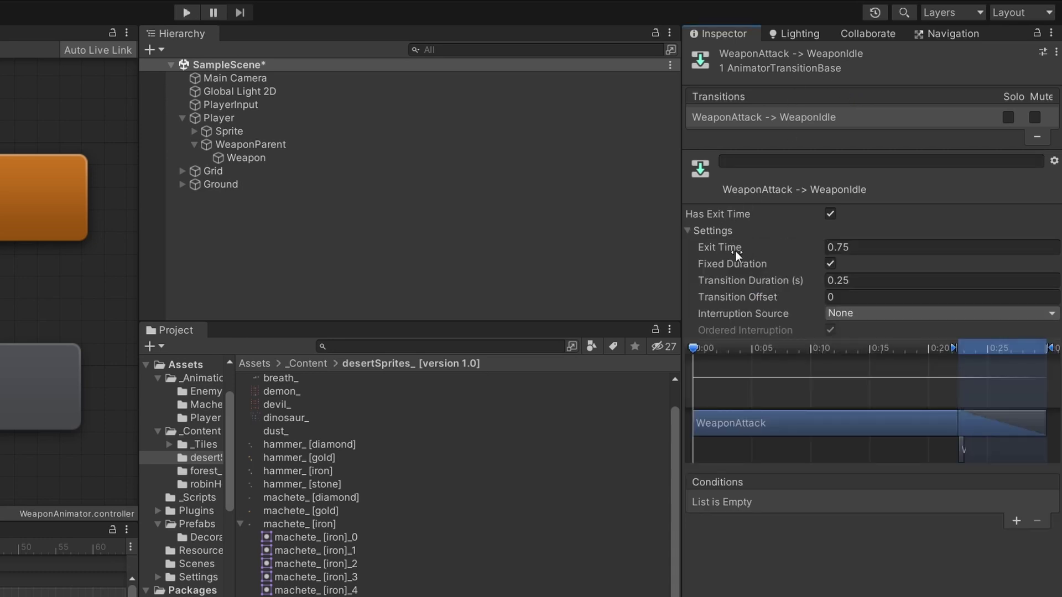
{"action": "left_click", "coordinate": [855, 247]}
{"action": "type", "text": "1"}
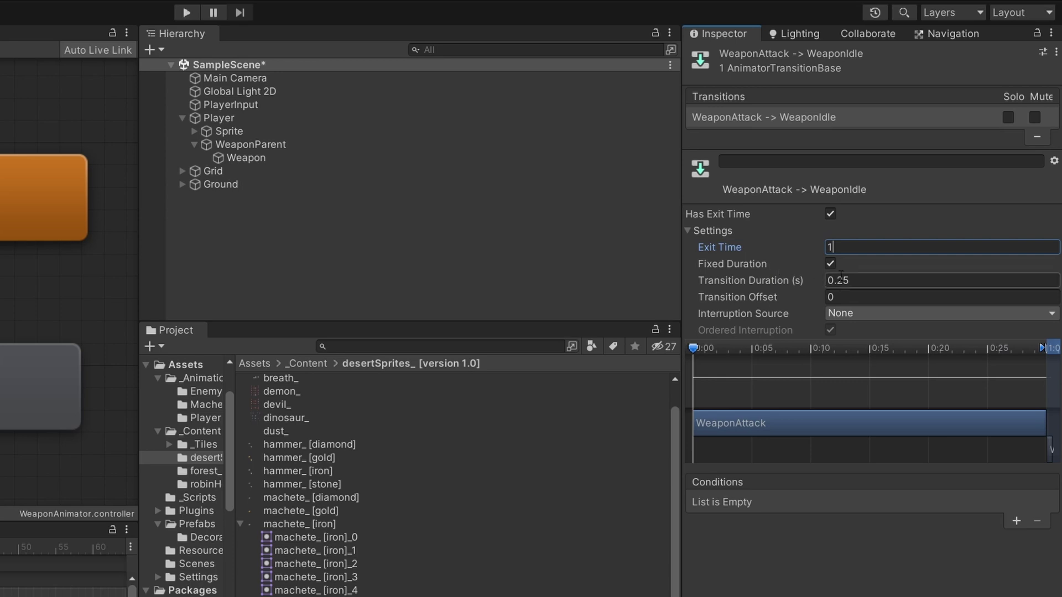
{"action": "key", "text": "Tab"}
{"action": "type", "text": "0"}
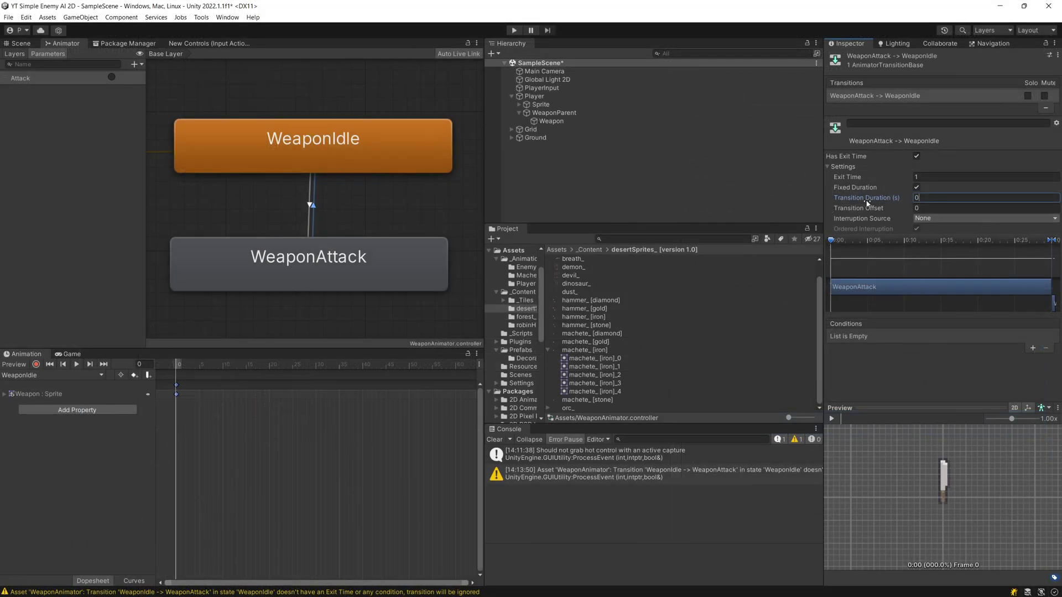
{"action": "left_click", "coordinate": [842, 167]}
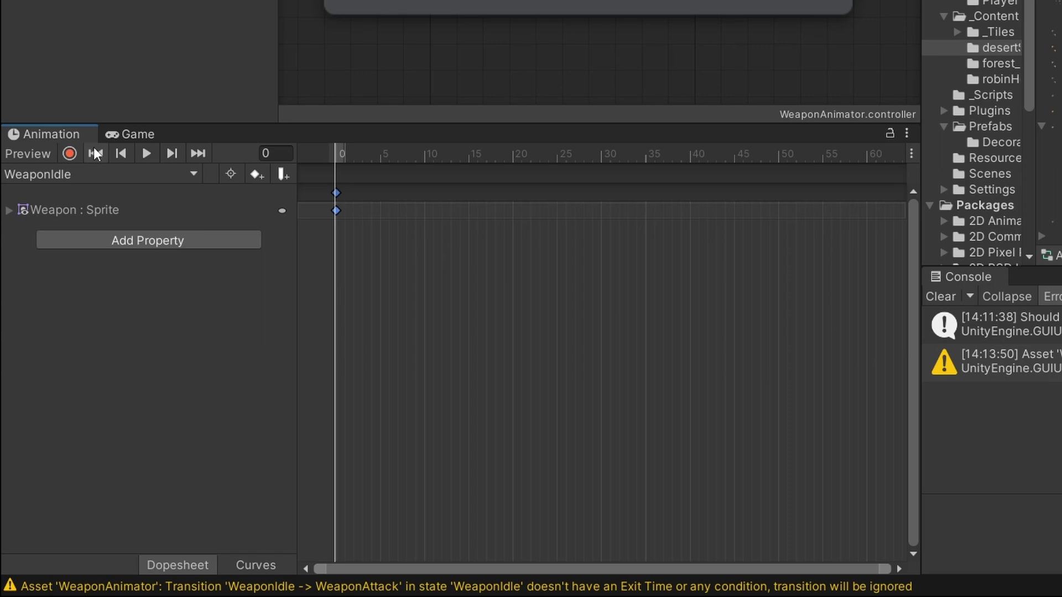
- Switch the Animation window to the WeaponAttack clip and key machete_ [iron]_0 at frame 0
{"action": "left_click", "coordinate": [68, 176]}
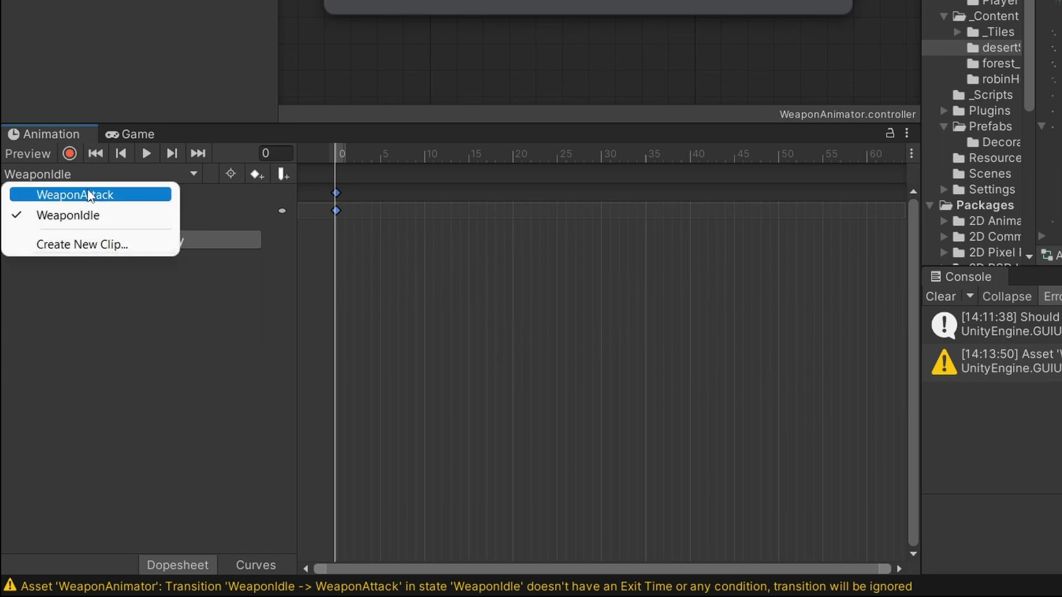
{"action": "left_click", "coordinate": [91, 196]}
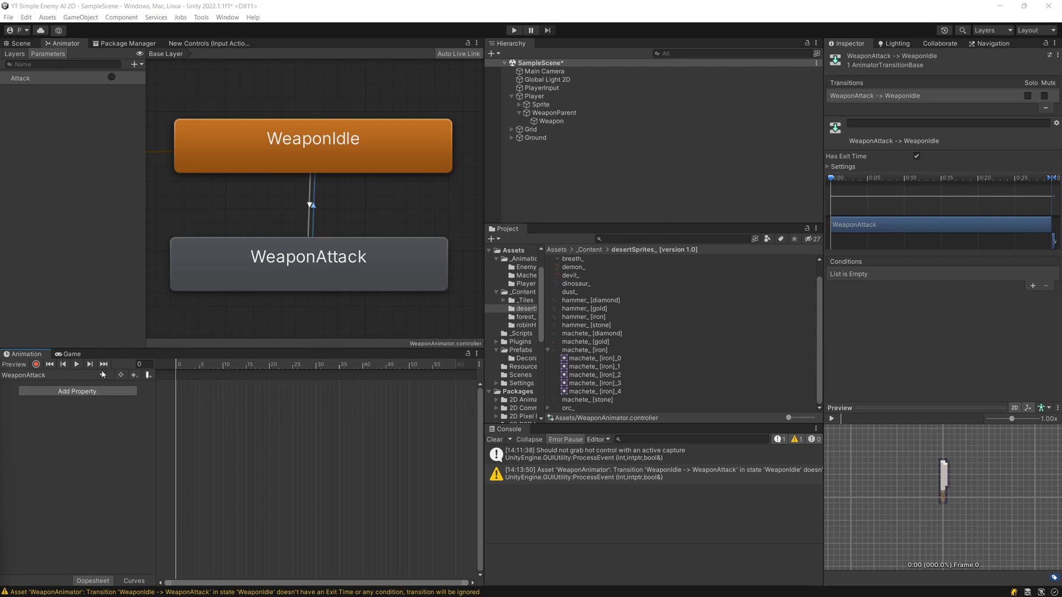
{"action": "left_click", "coordinate": [592, 358]}
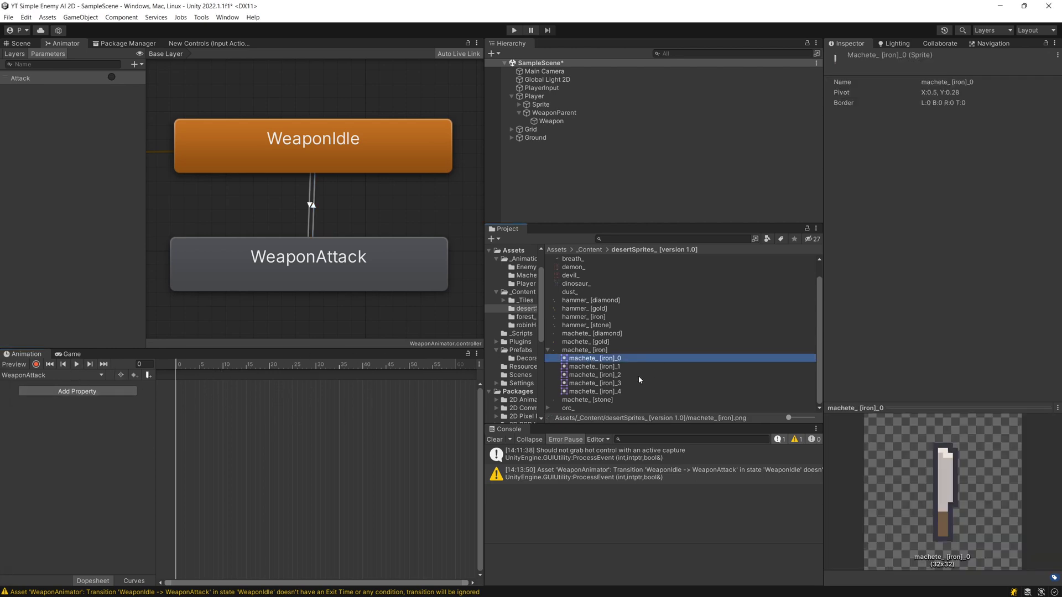
{"action": "left_click_drag", "start_coordinate": [575, 361], "coordinate": [176, 387]}
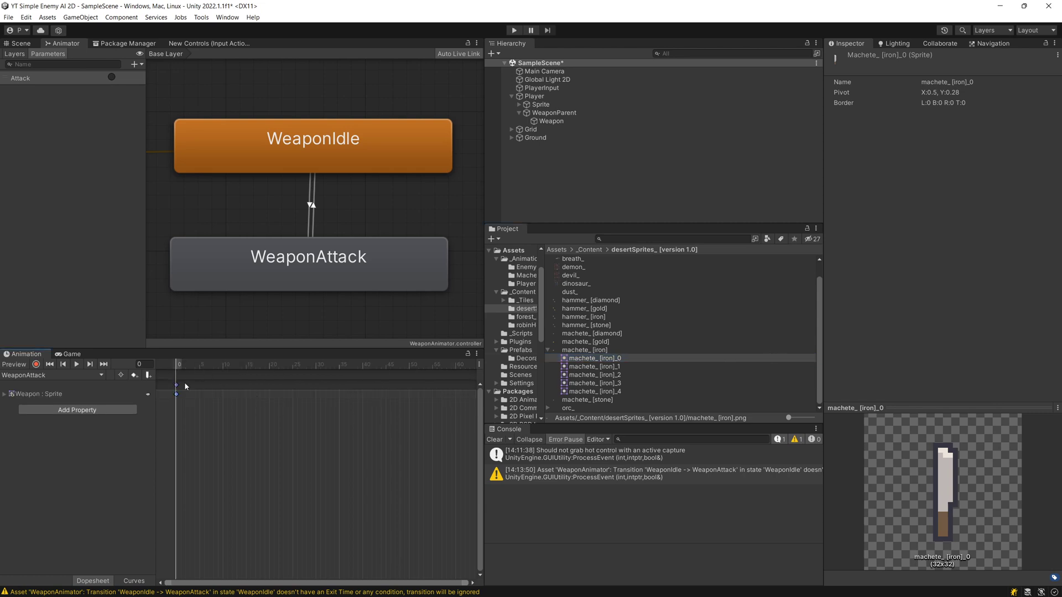
- Key the machete_ [iron]_2 and machete_ [iron]_4 sprites at frames 2 and 4
{"action": "scroll", "coordinate": [195, 395], "scroll_direction": "up", "scroll_amount": 5}
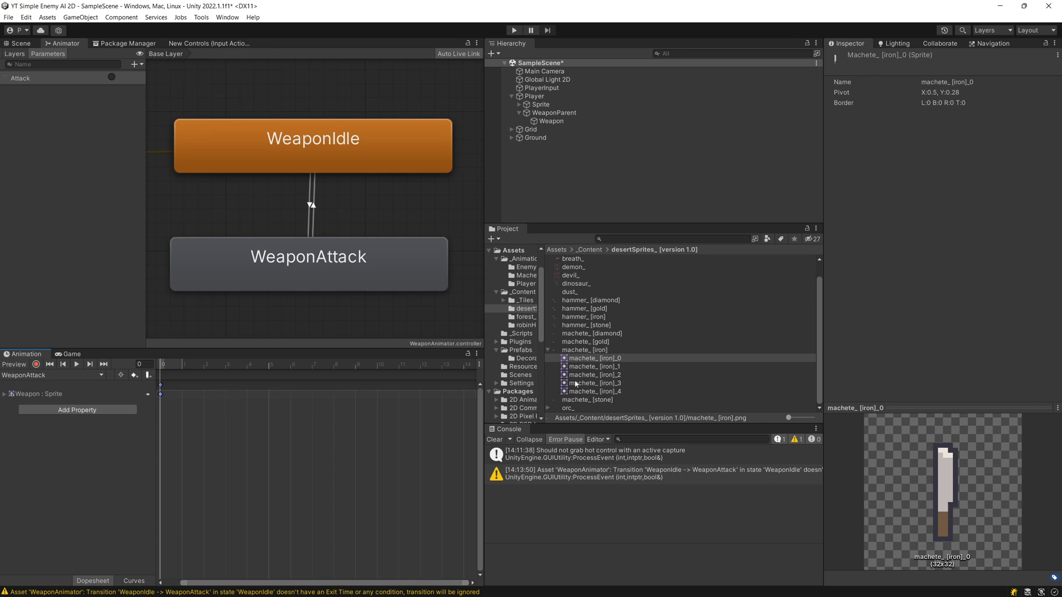
{"action": "left_click", "coordinate": [644, 367]}
{"action": "key", "text": "Down"}
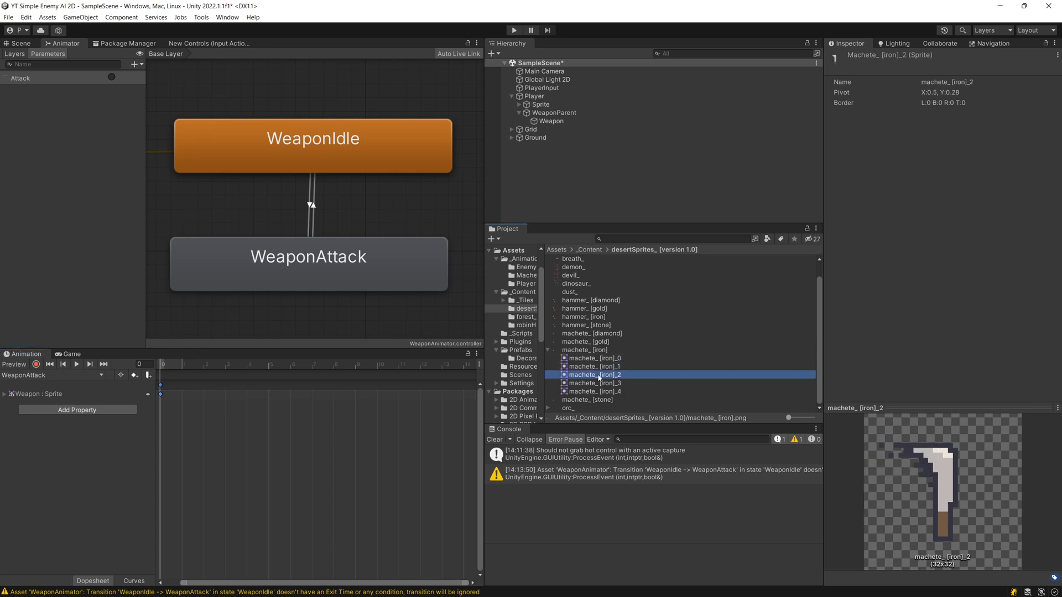
{"action": "left_click_drag", "start_coordinate": [599, 378], "coordinate": [204, 393]}
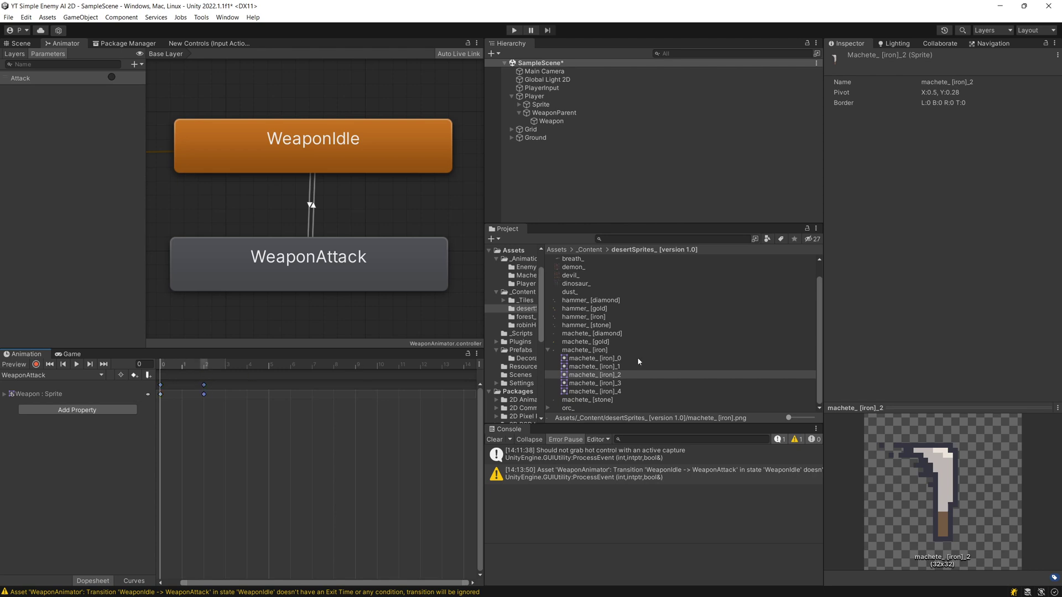
{"action": "left_click", "coordinate": [612, 391]}
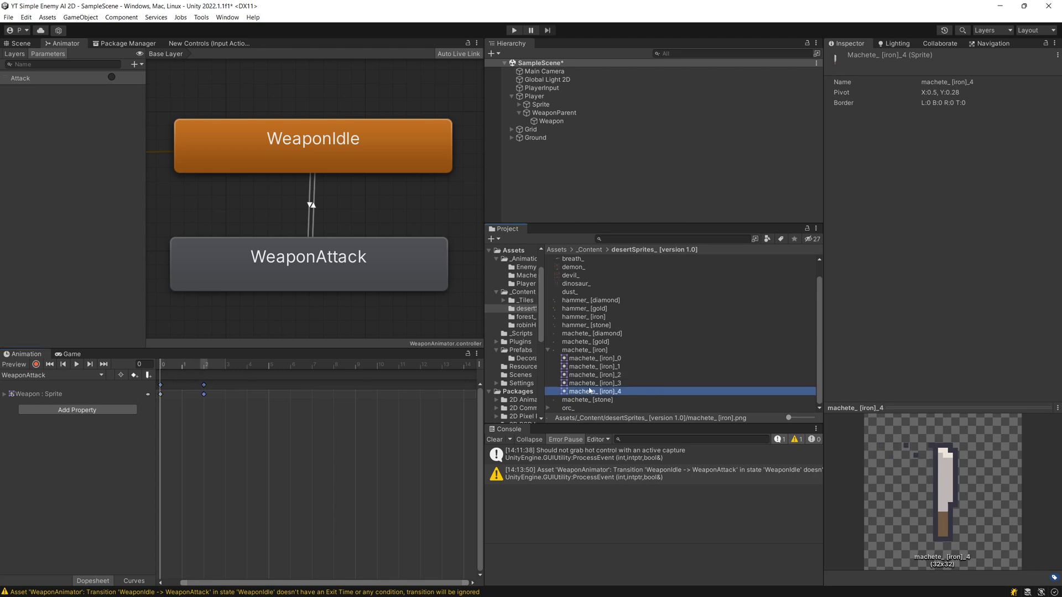
{"action": "left_click_drag", "start_coordinate": [592, 393], "coordinate": [249, 391]}
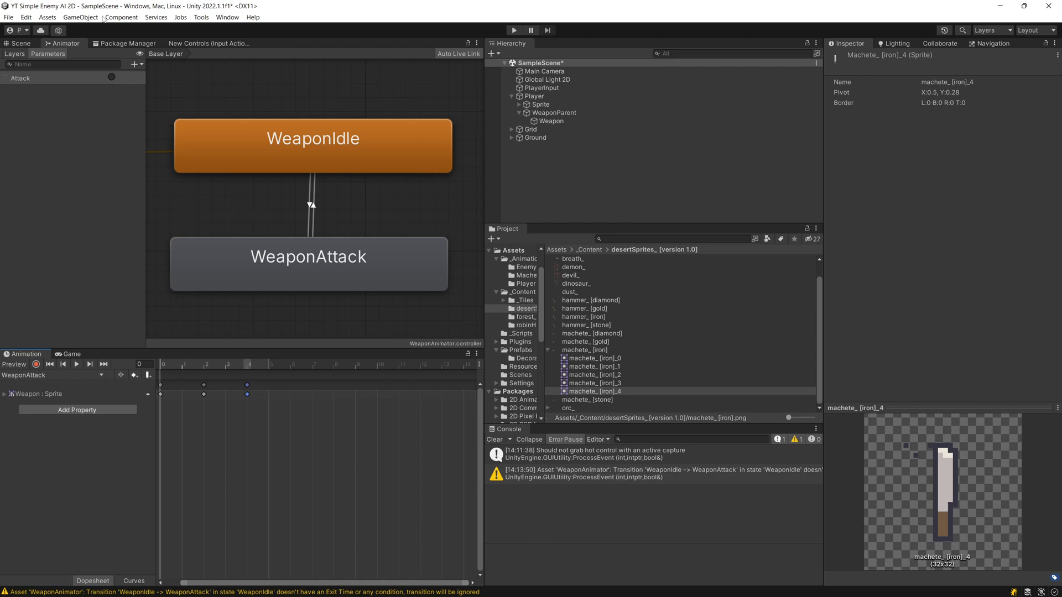
{"action": "left_click", "coordinate": [19, 43]}
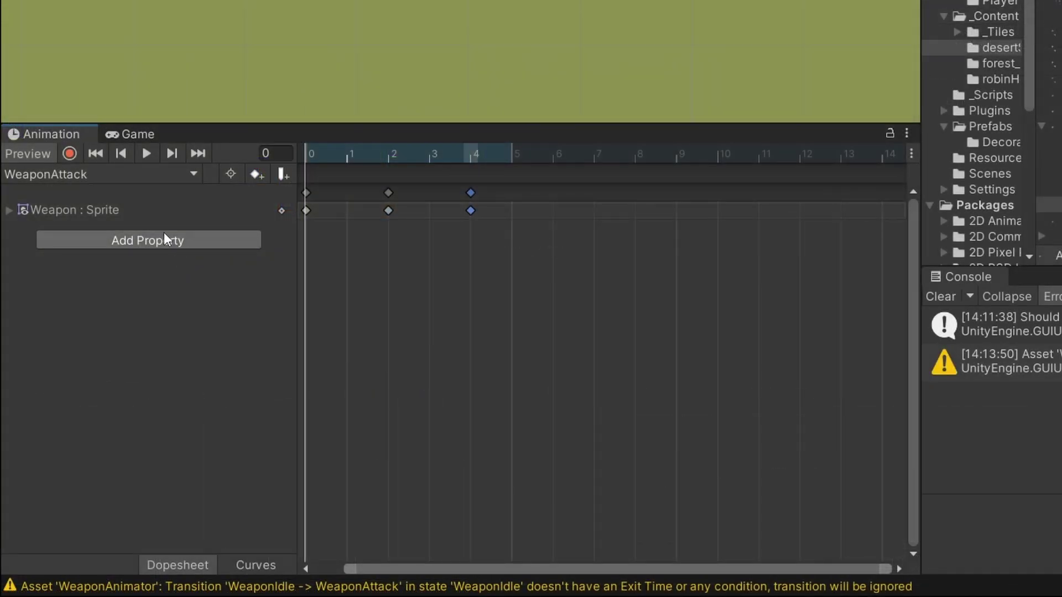
- Add a Transform Rotation track to WeaponAttack and start editing Rotation.z at frame 2
{"action": "left_click", "coordinate": [164, 239]}
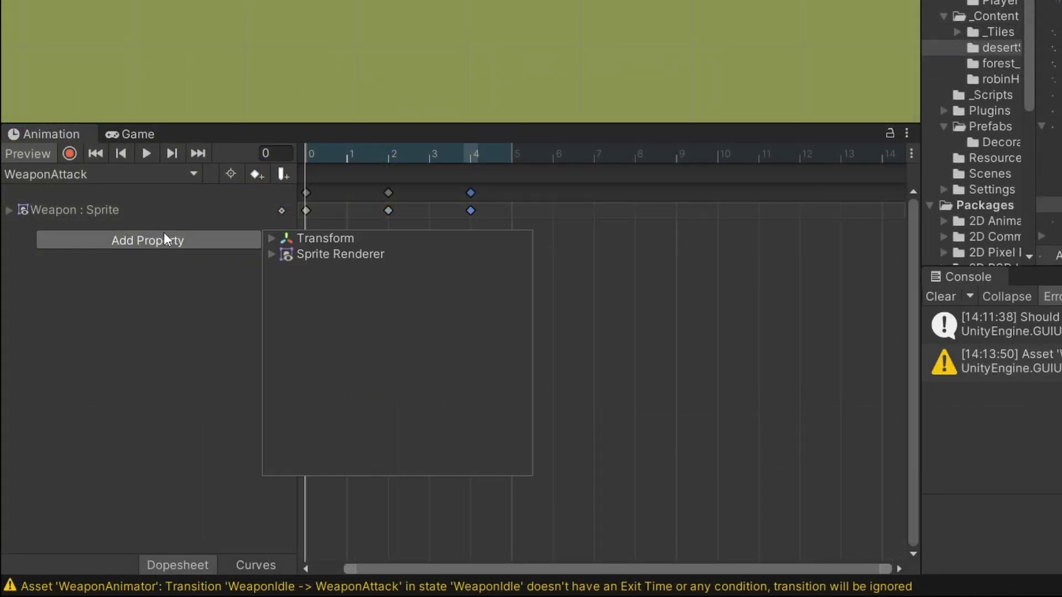
{"action": "left_click", "coordinate": [271, 237]}
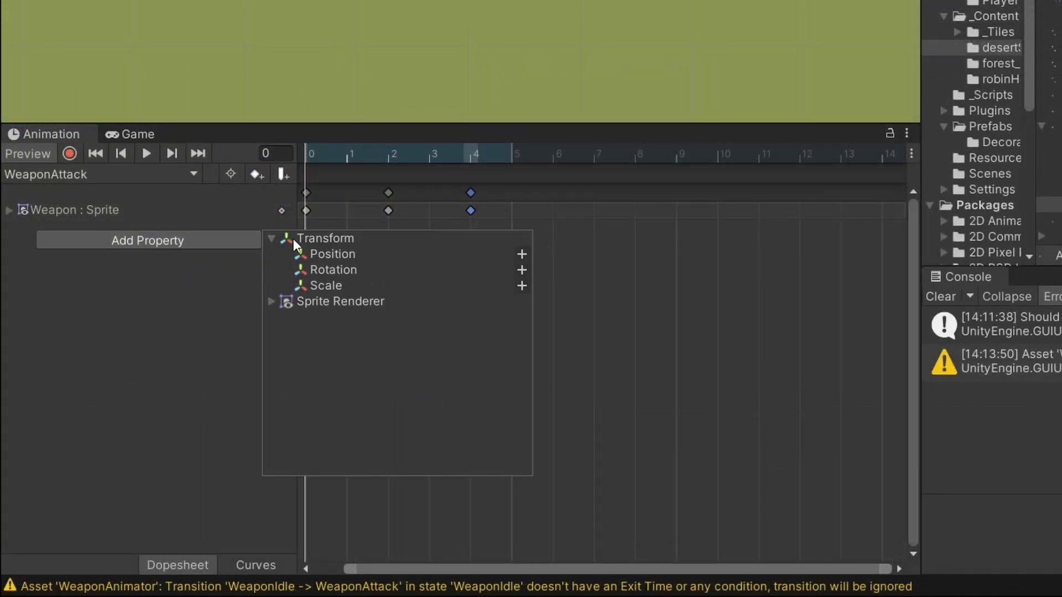
{"action": "left_click", "coordinate": [521, 270]}
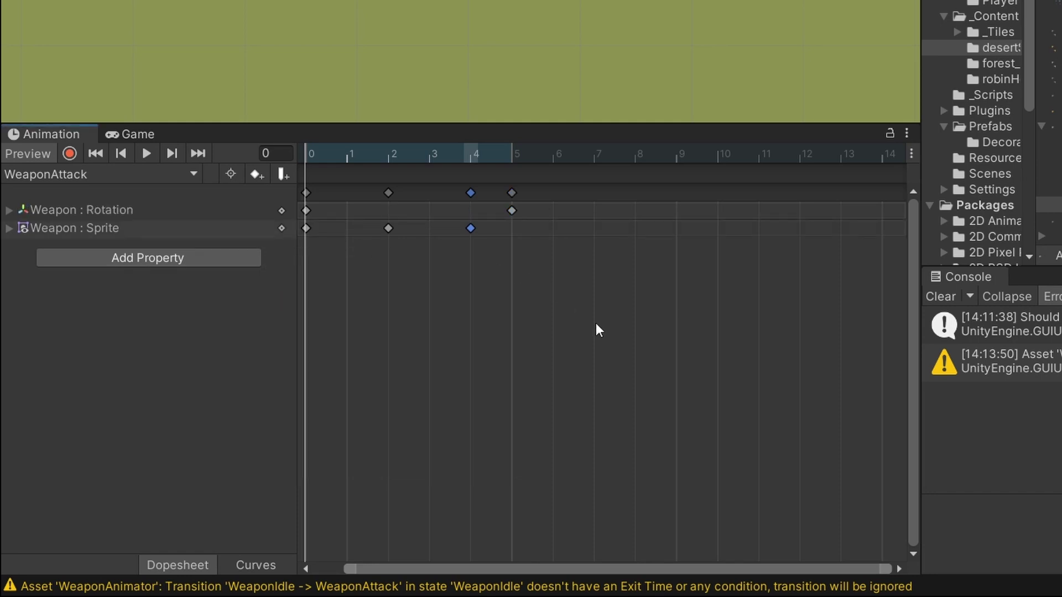
{"action": "left_click", "coordinate": [388, 227]}
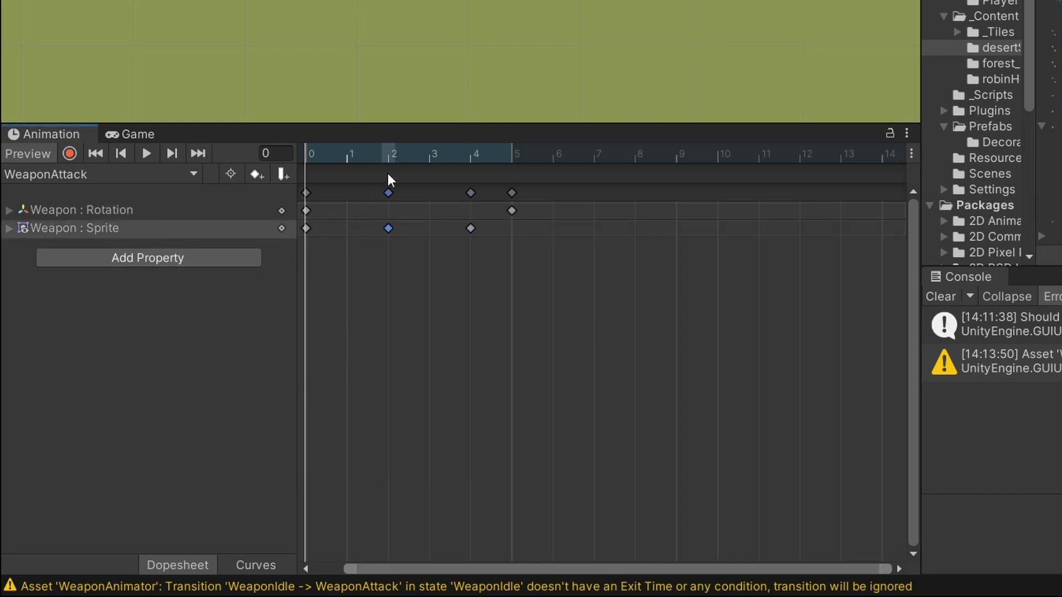
{"action": "left_click", "coordinate": [388, 157]}
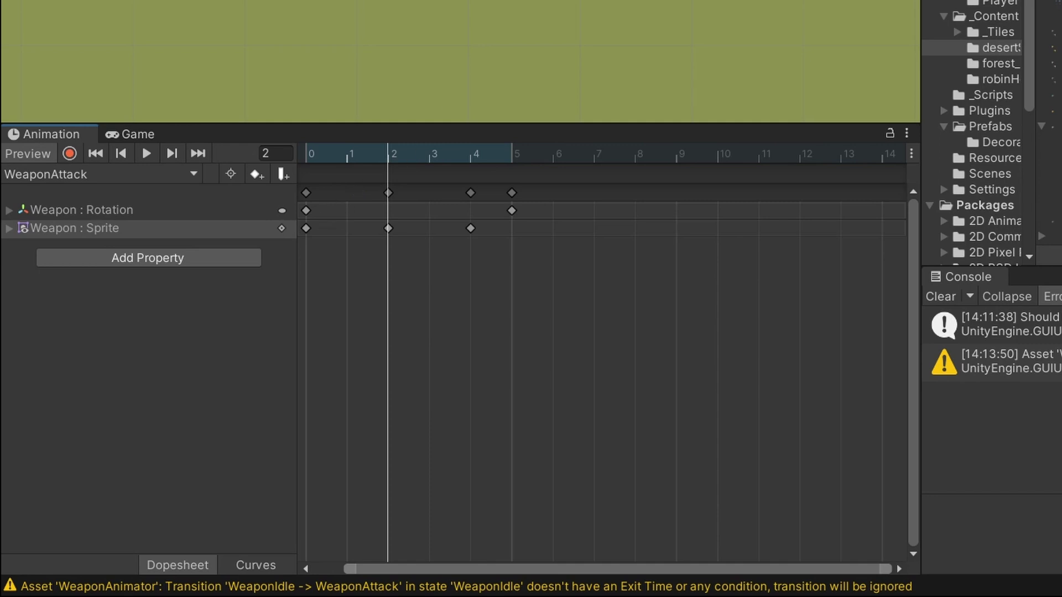
{"action": "left_click", "coordinate": [9, 210]}
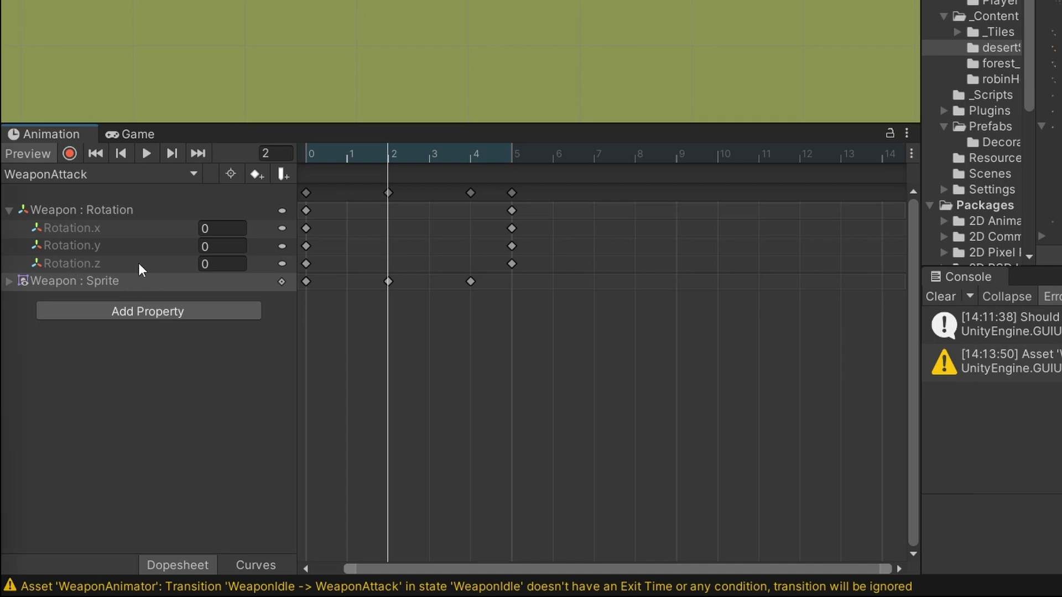
{"action": "left_click", "coordinate": [200, 264]}
- Enter -90 for Rotation.z at frame 2 and inspect the machete_ [iron] sprite sheet slices
{"action": "type", "text": "-9"}
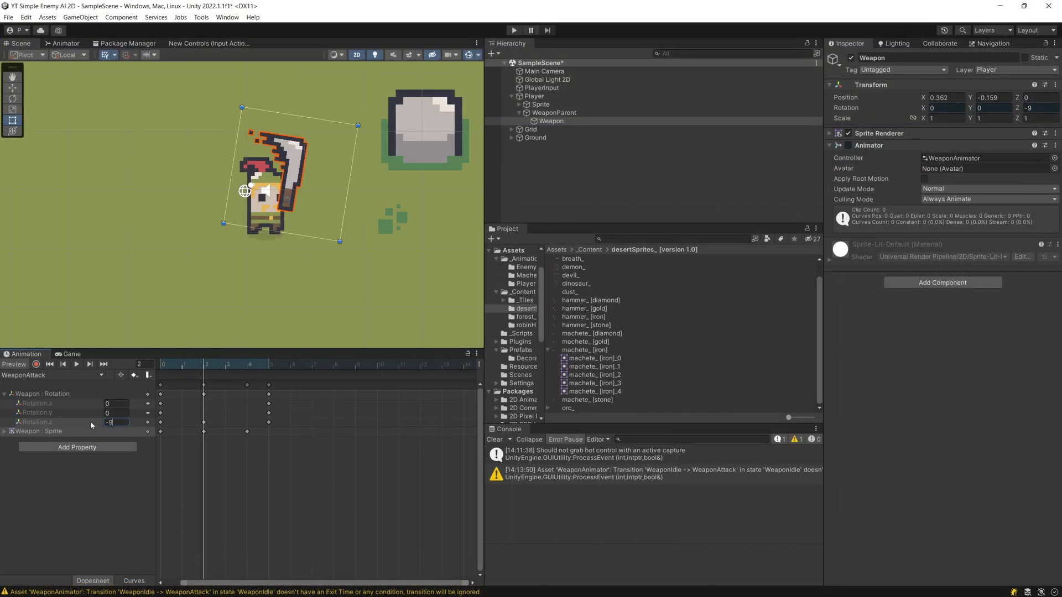
{"action": "type", "text": "0"}
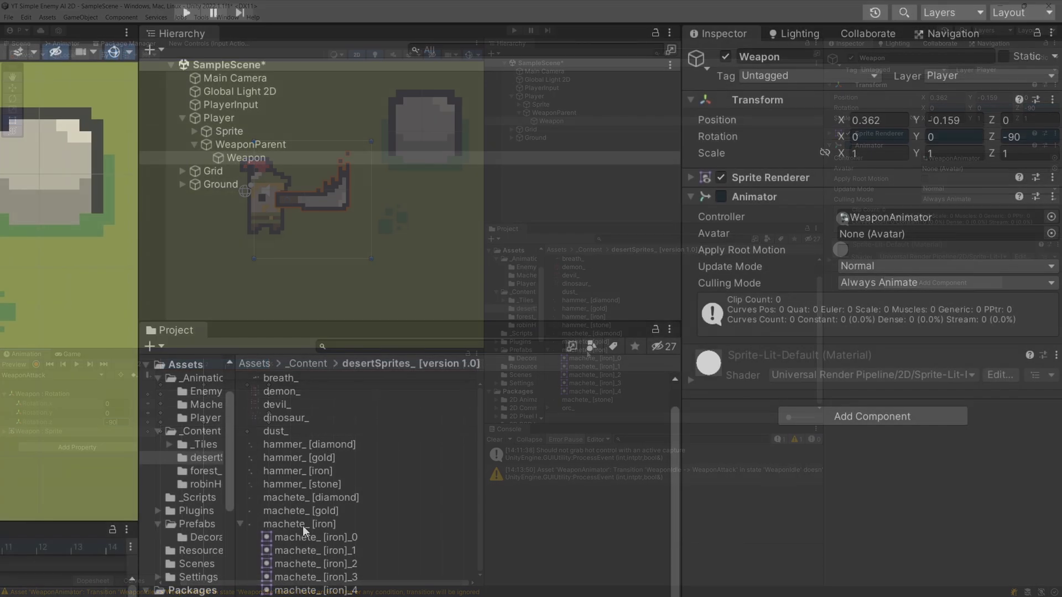
{"action": "left_click", "coordinate": [585, 350]}
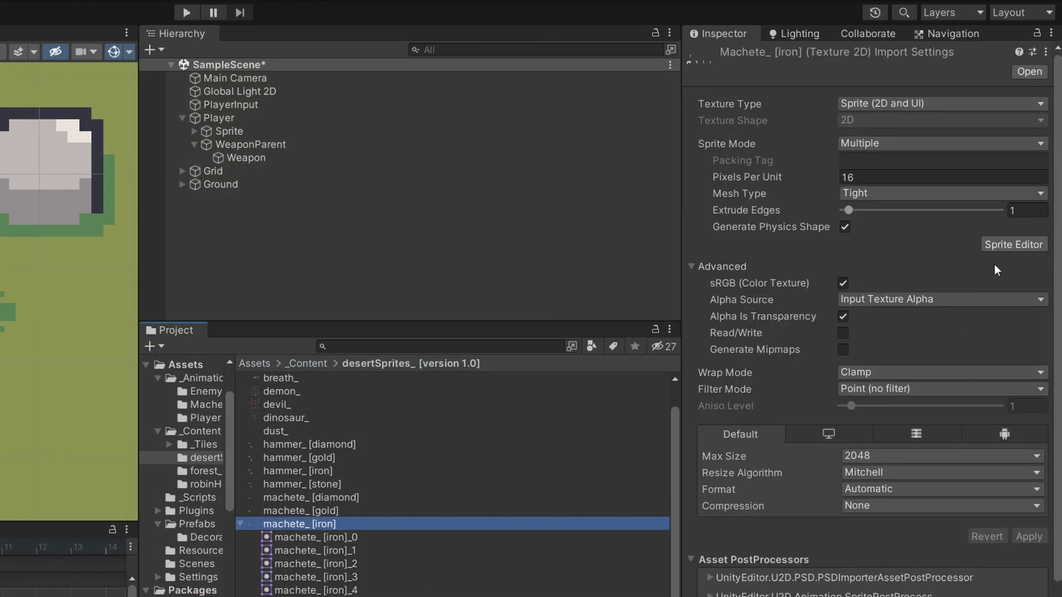
{"action": "left_click", "coordinate": [1005, 245]}
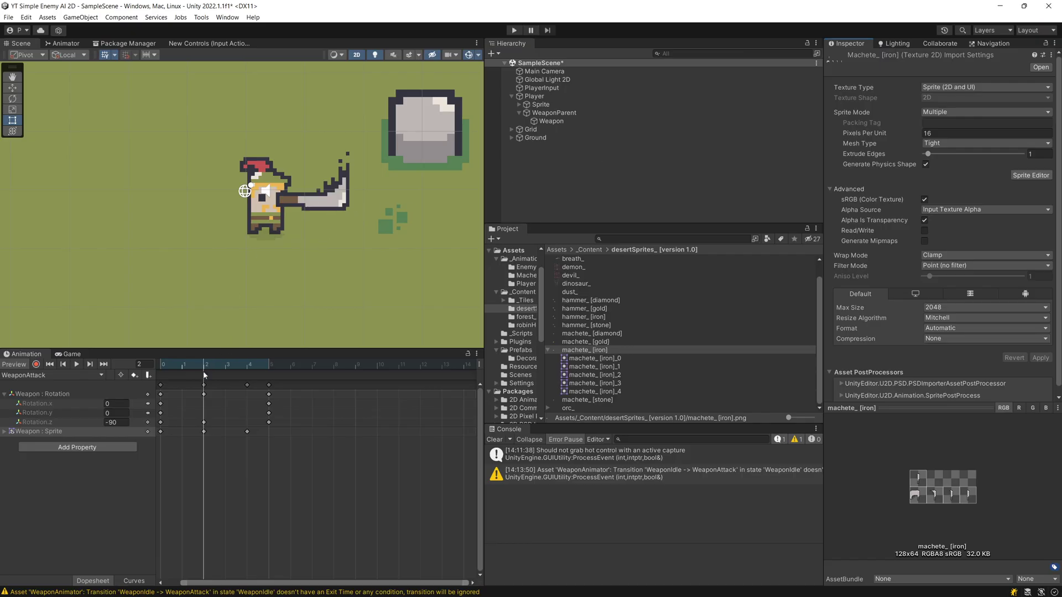
{"action": "mouse_move", "coordinate": [204, 375]}
{"action": "left_mouse_down"}
{"action": "mouse_move", "coordinate": [166, 374]}
{"action": "mouse_move", "coordinate": [198, 373]}
{"action": "left_mouse_up"}
- Set Rotation.z to -180 at frames 4 and 5, then preview the swing
{"action": "mouse_move", "coordinate": [226, 366]}
{"action": "left_mouse_down"}
{"action": "mouse_move", "coordinate": [261, 367]}
{"action": "mouse_move", "coordinate": [241, 368]}
{"action": "left_mouse_up"}
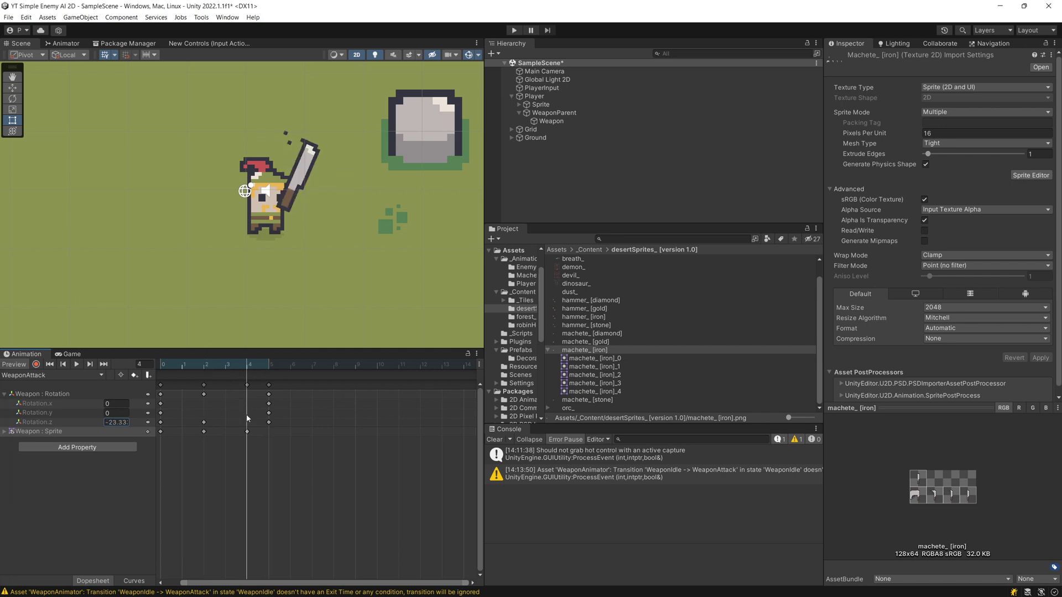
{"action": "left_click", "coordinate": [149, 424]}
{"action": "type", "text": "-180"}
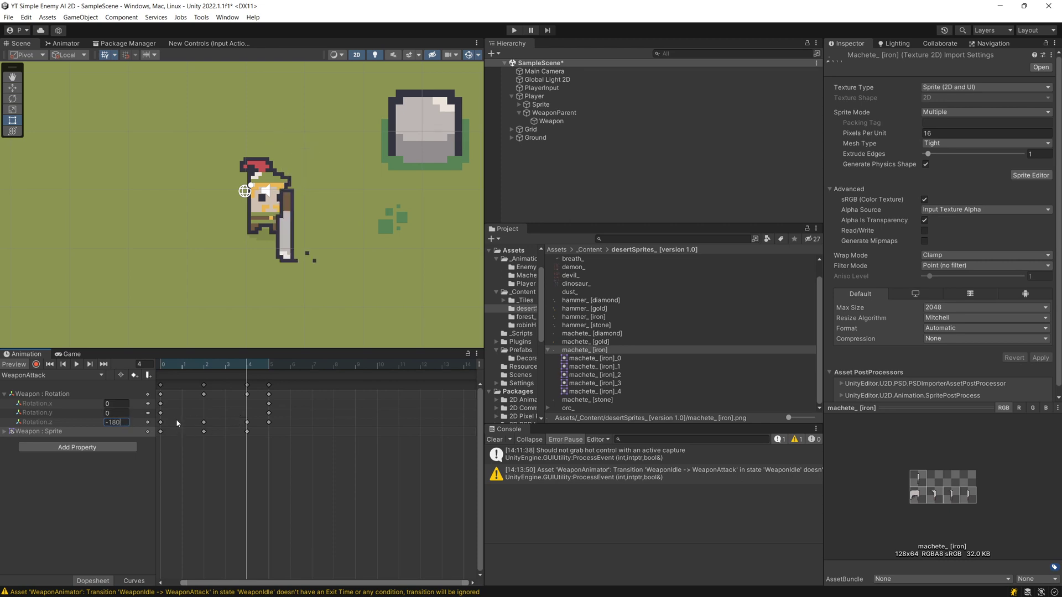
{"action": "left_click", "coordinate": [177, 423]}
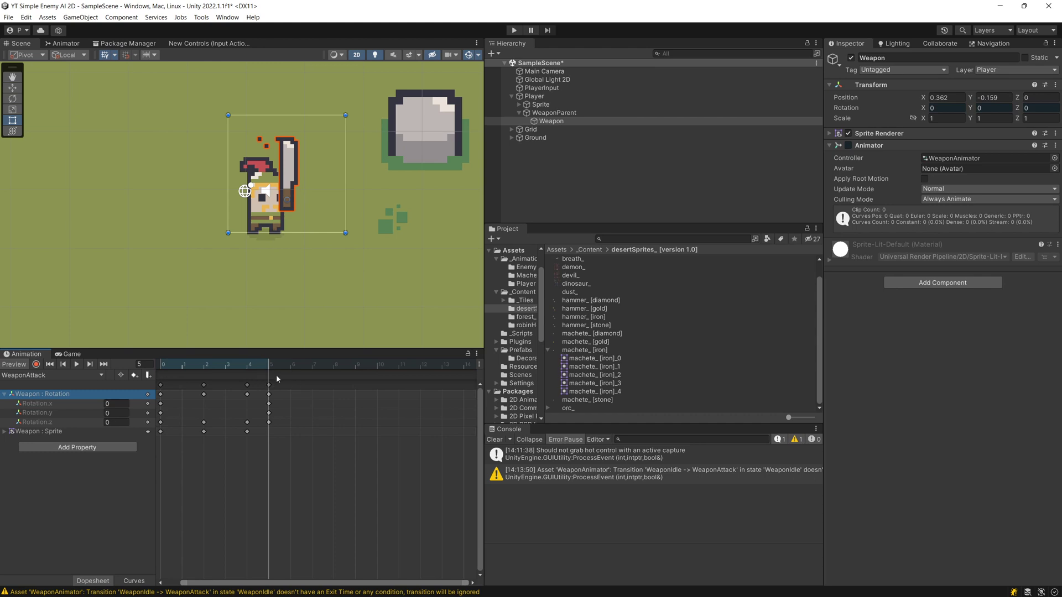
{"action": "left_click", "coordinate": [117, 422]}
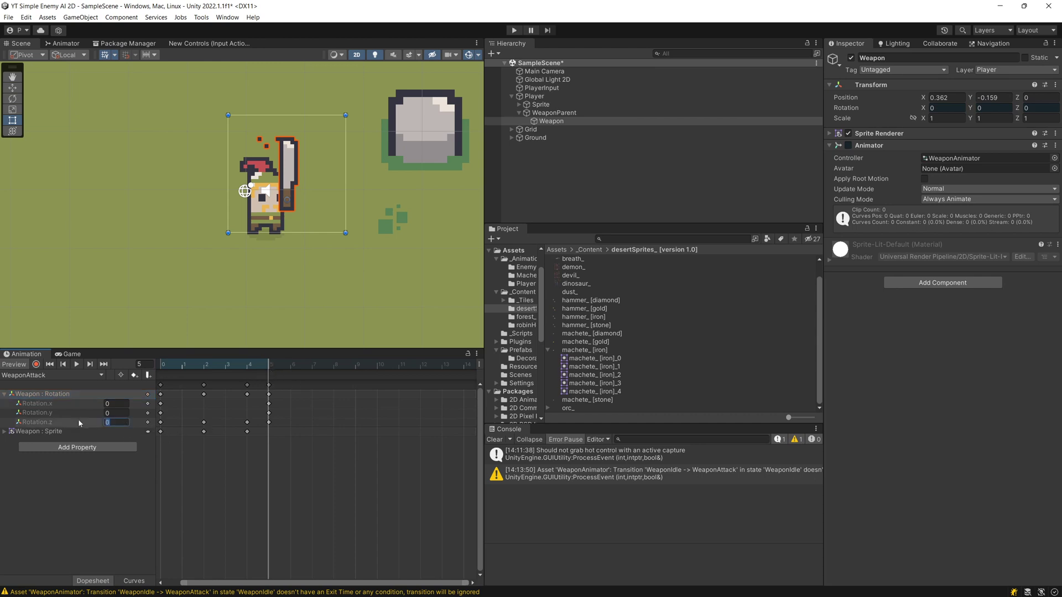
{"action": "type", "text": "-180"}
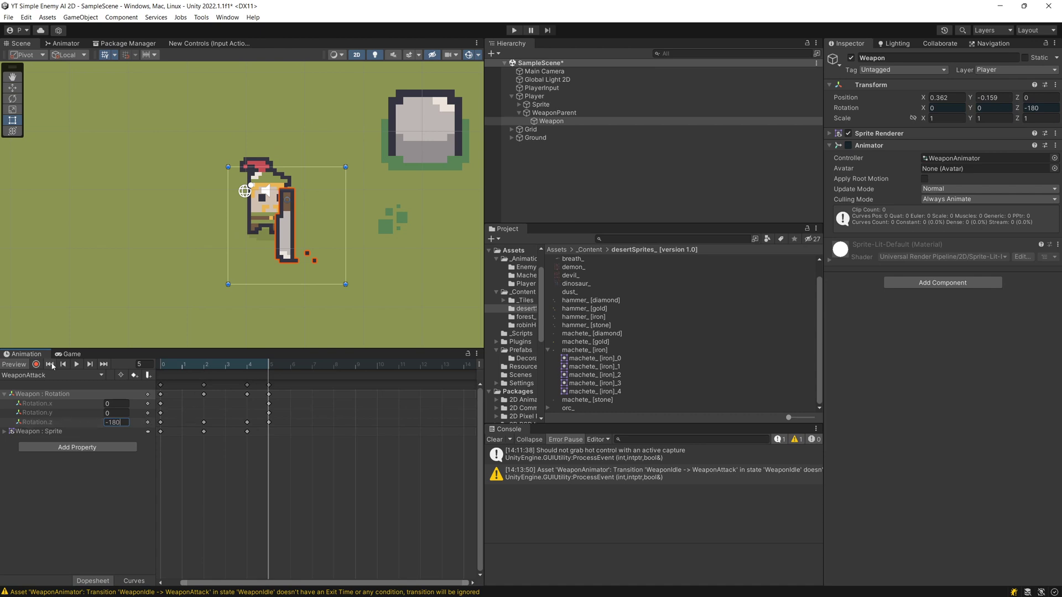
{"action": "left_click", "coordinate": [76, 364]}
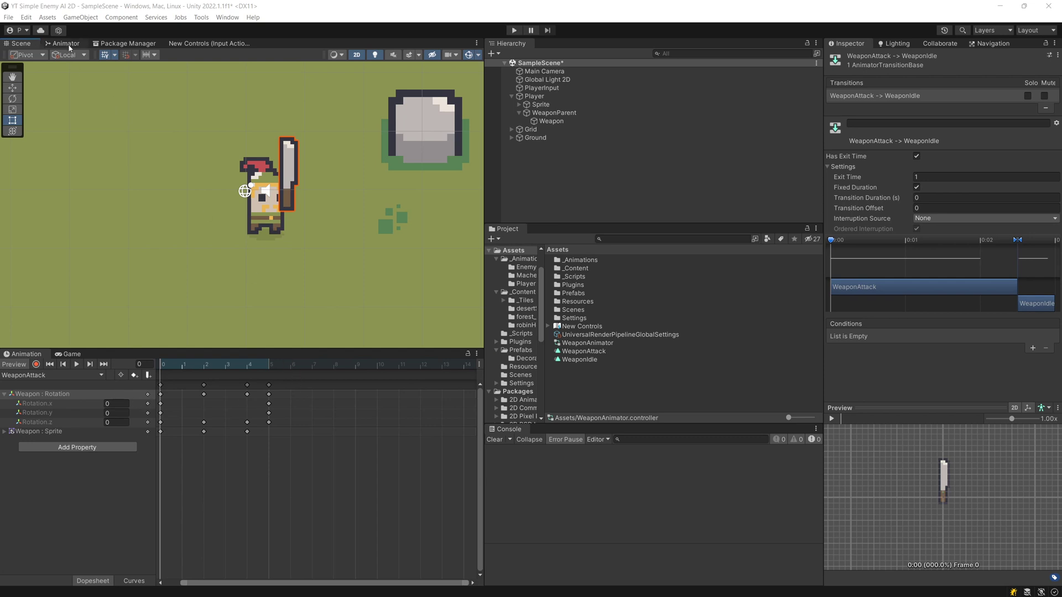
- Inspect both WeaponIdle/WeaponAttack transitions in the Animator, then show the Game view
{"action": "left_click", "coordinate": [69, 47]}
{"action": "scroll", "coordinate": [293, 194], "scroll_direction": "up", "scroll_amount": 5}
{"action": "left_click", "coordinate": [304, 209]}
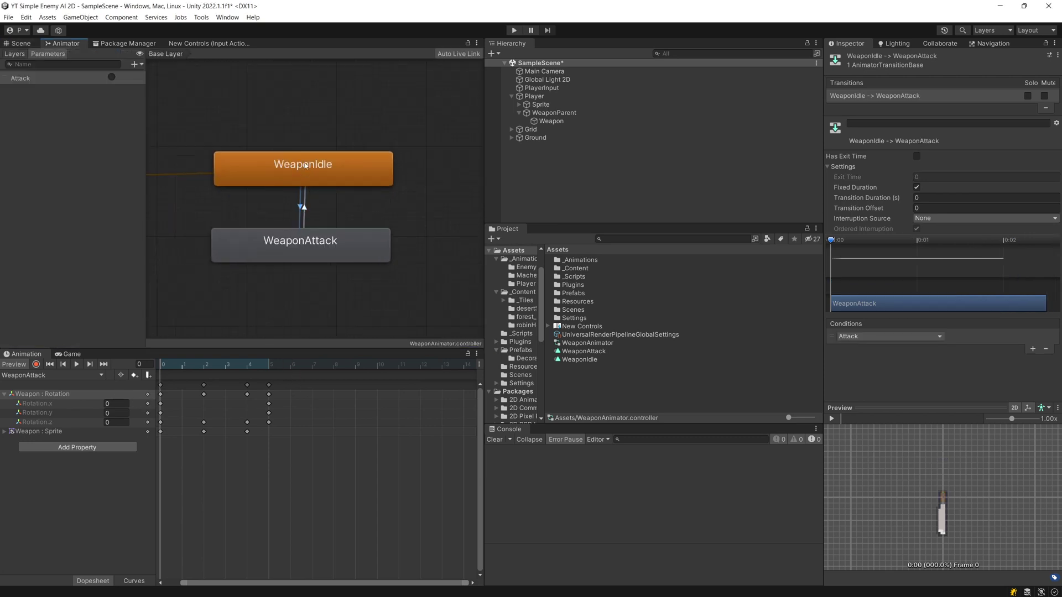
{"action": "left_click", "coordinate": [303, 204]}
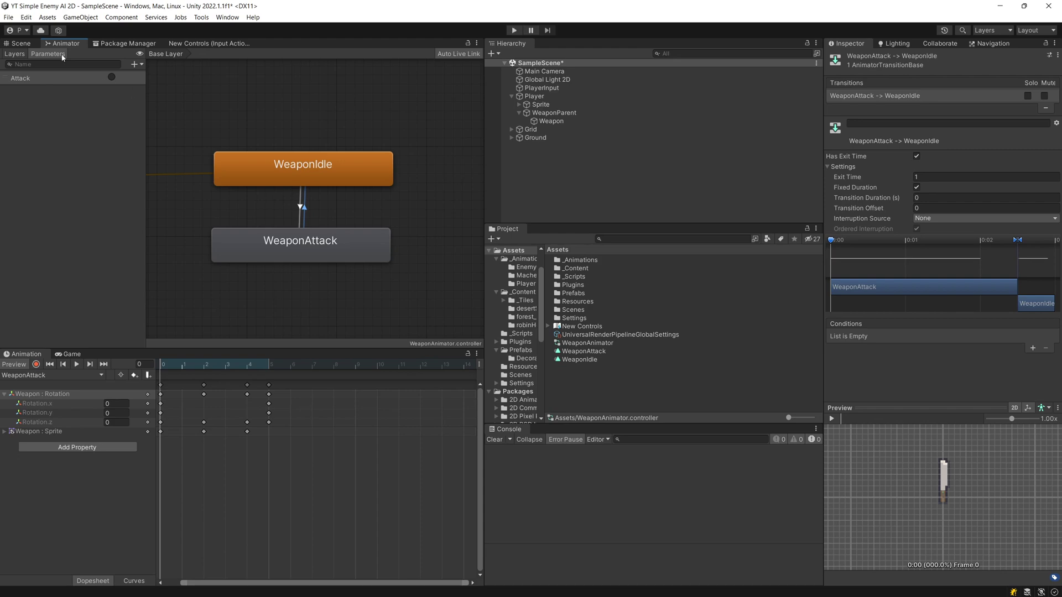
{"action": "left_click", "coordinate": [21, 43]}
{"action": "left_click", "coordinate": [72, 355]}
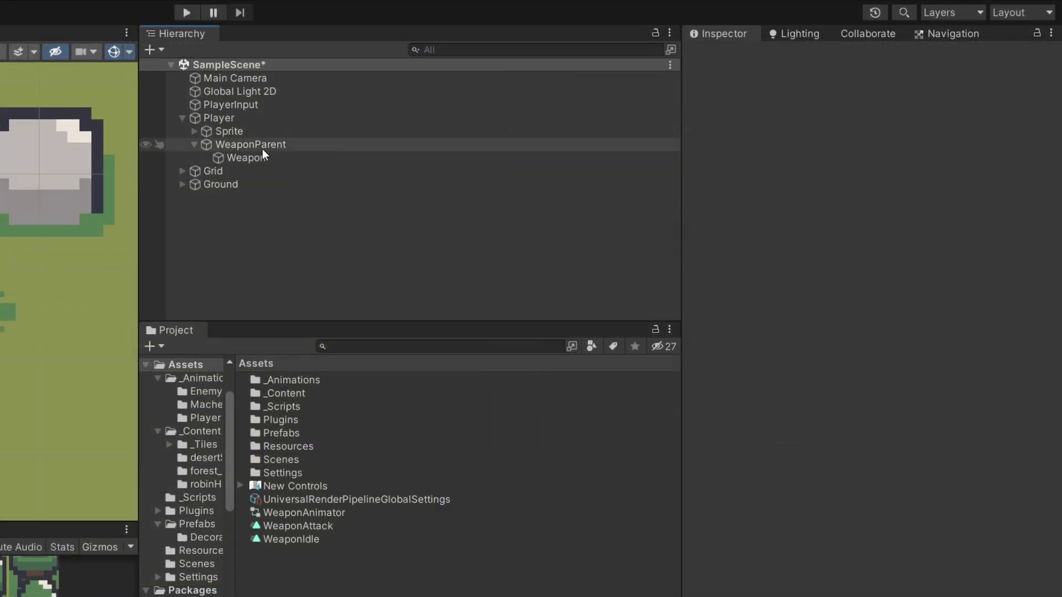
- Enable the Animator component on the Weapon object
{"action": "left_click", "coordinate": [551, 121]}
{"action": "left_click", "coordinate": [720, 196]}
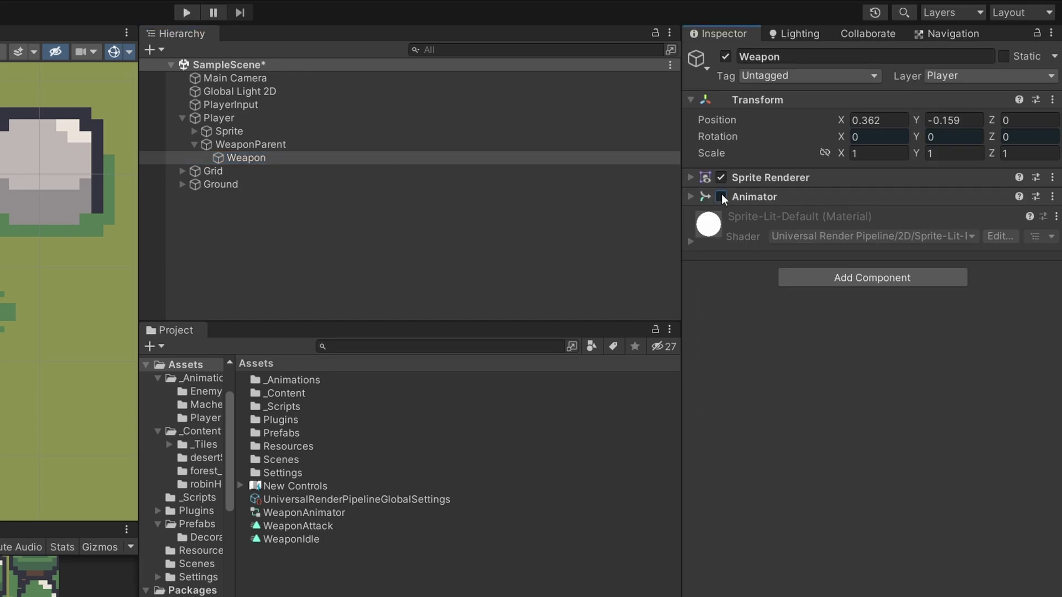
{"action": "left_click", "coordinate": [696, 198]}
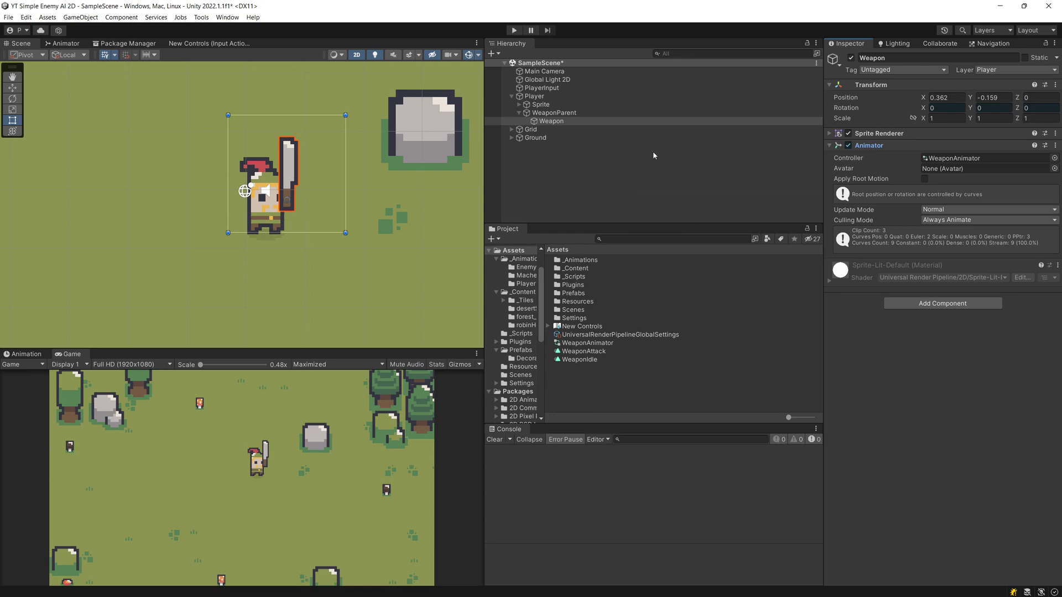
- Open the WeaponParent script in Visual Studio through Edit Script
{"action": "left_click", "coordinate": [592, 113]}
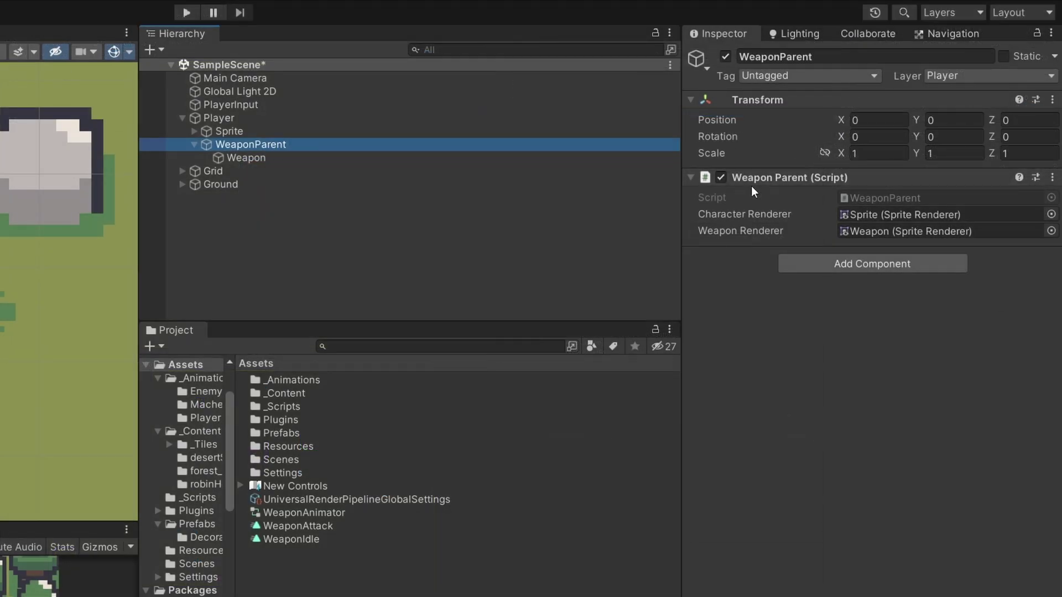
{"action": "left_click", "coordinate": [1059, 179]}
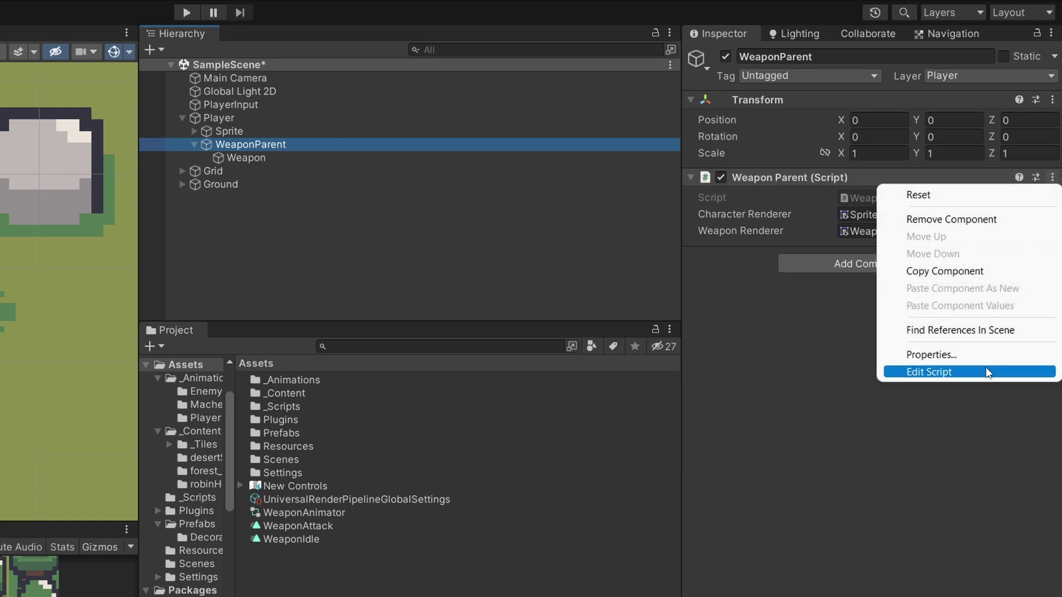
{"action": "left_click", "coordinate": [409, 158]}
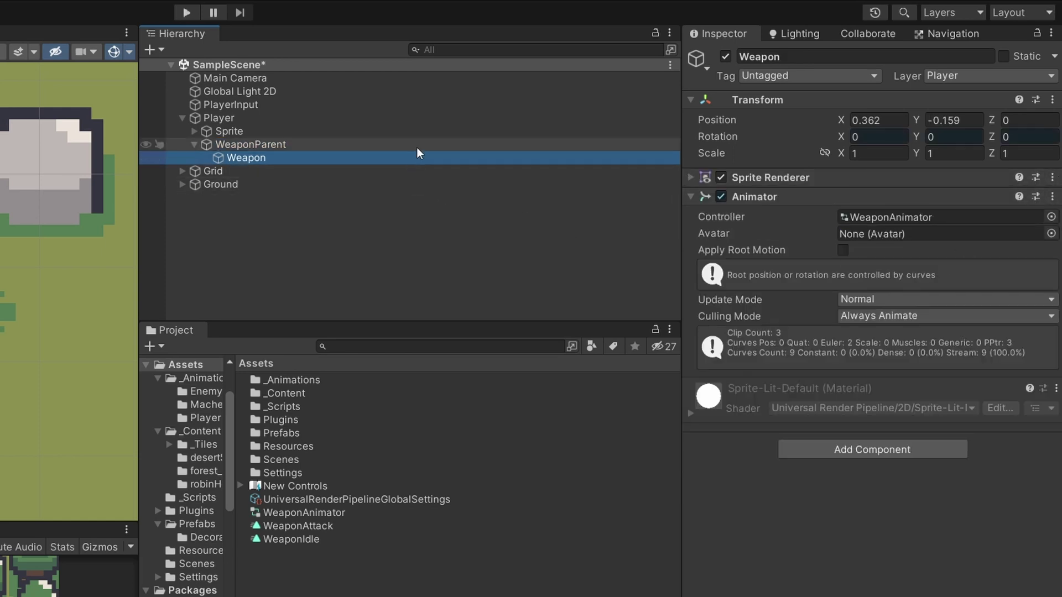
{"action": "left_click", "coordinate": [417, 145]}
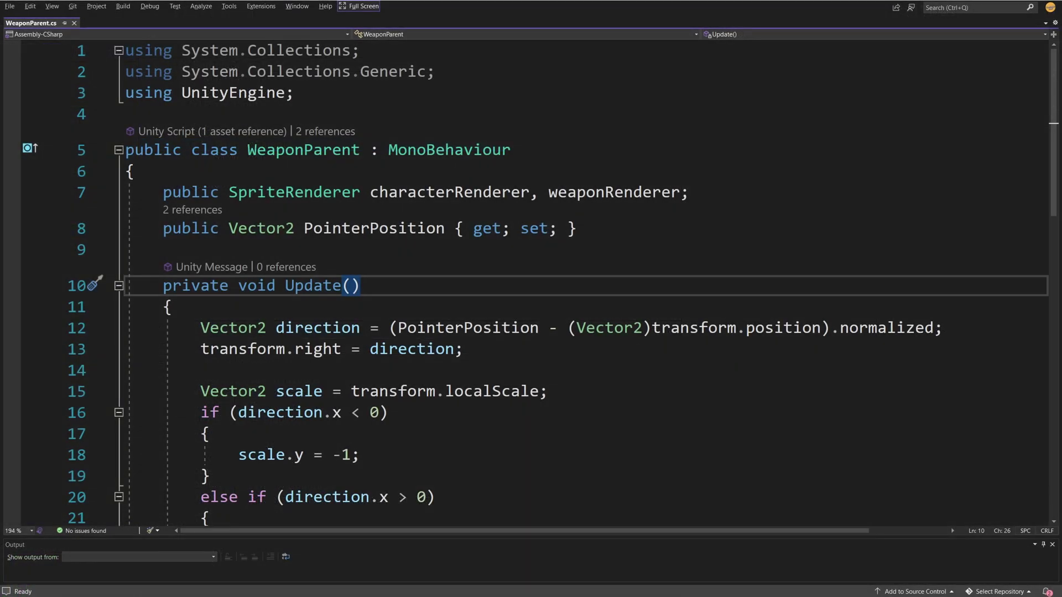
- Add 'public Animator animator;' below PointerPosition in WeaponParent.cs and save
{"action": "left_click", "coordinate": [618, 234]}
{"action": "key", "text": "Return"}
{"action": "key", "text": "Return"}
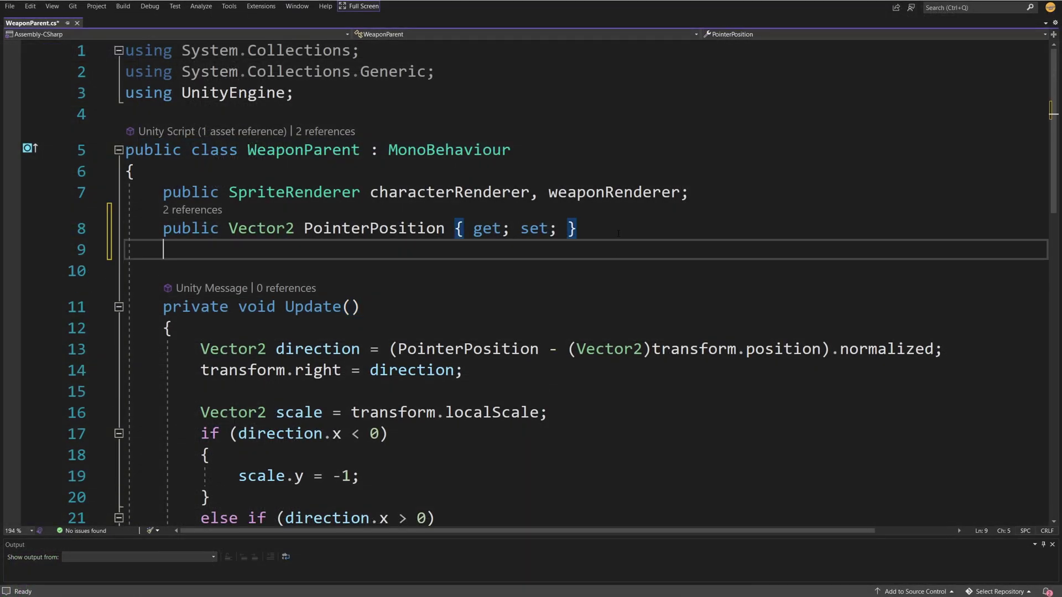
{"action": "type", "text": "publi"}
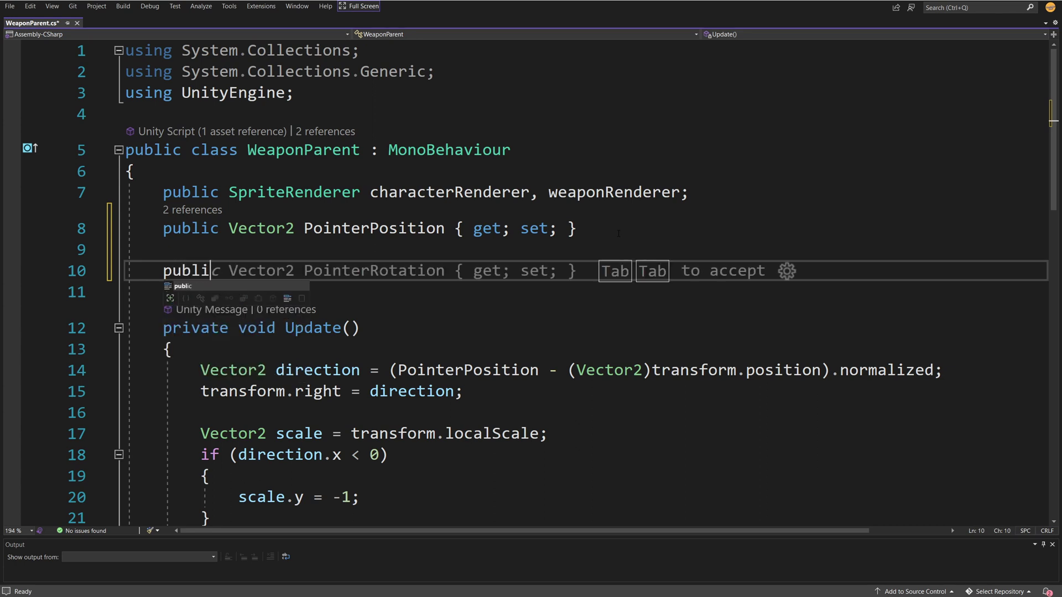
{"action": "type", "text": "c Anim"}
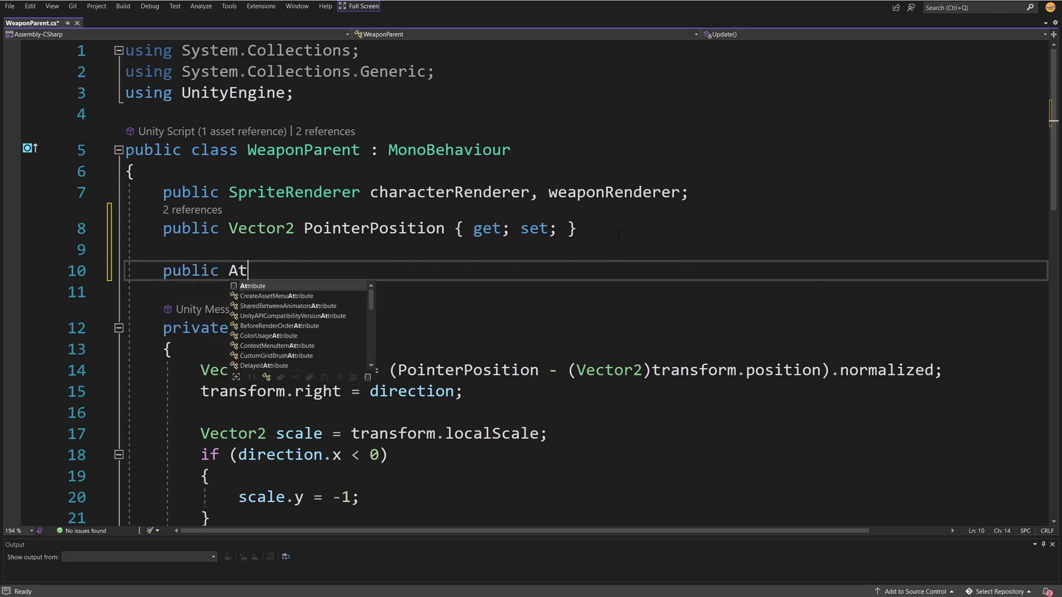
{"action": "type", "text": "ator"}
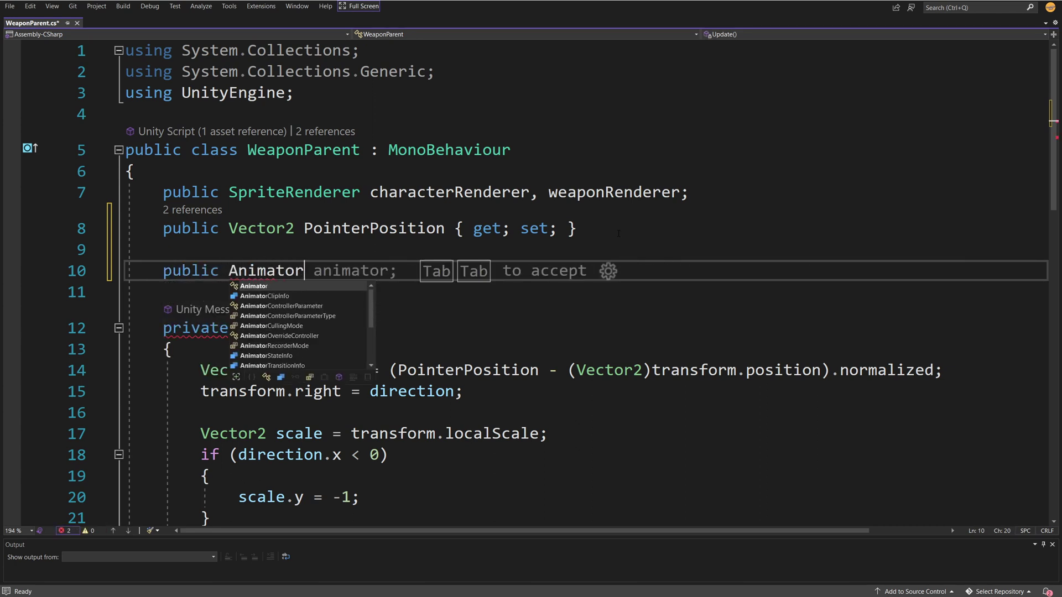
{"action": "key", "text": "Tab"}
{"action": "key", "text": "Tab"}
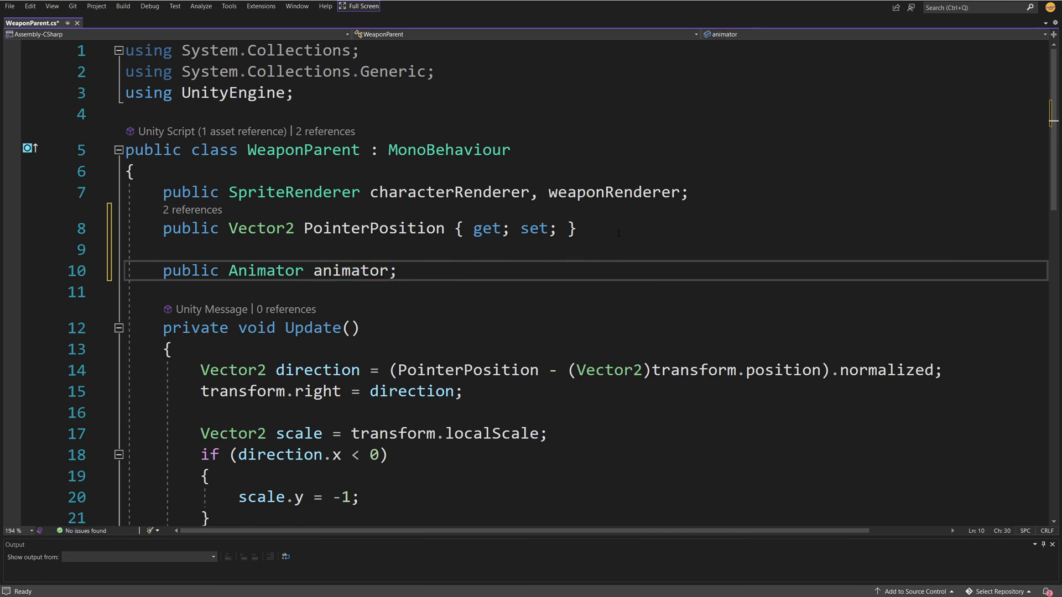
{"action": "key", "text": "ctrl+s"}
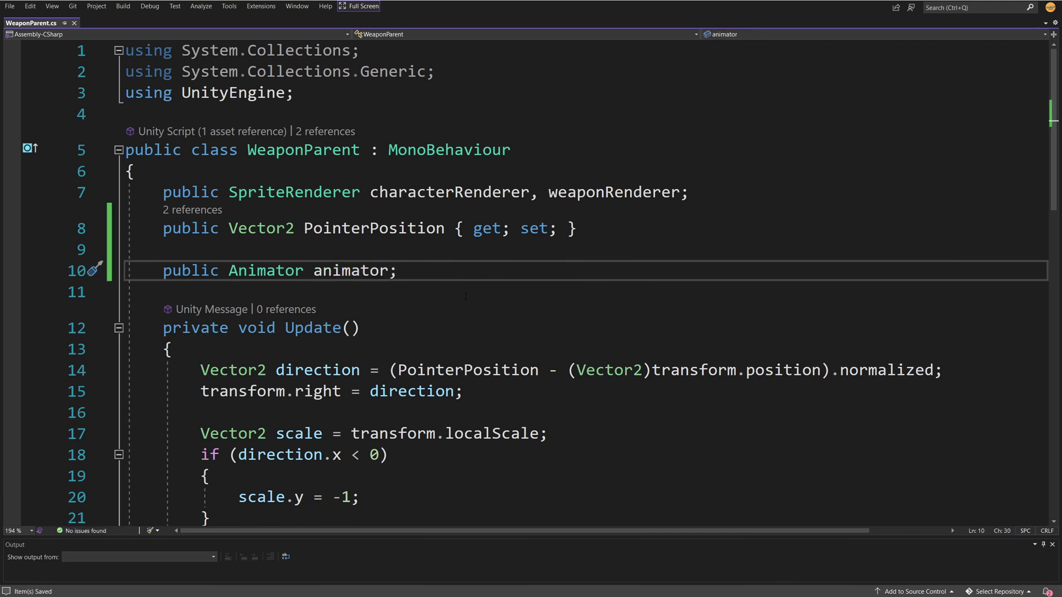
{"action": "scroll", "coordinate": [466, 297], "scroll_direction": "down", "scroll_amount": 7}
- Declare a new public void Attack() method after Update() in WeaponParent.cs
{"action": "left_click", "coordinate": [271, 286]}
{"action": "key", "text": "Return"}
{"action": "key", "text": "Return"}
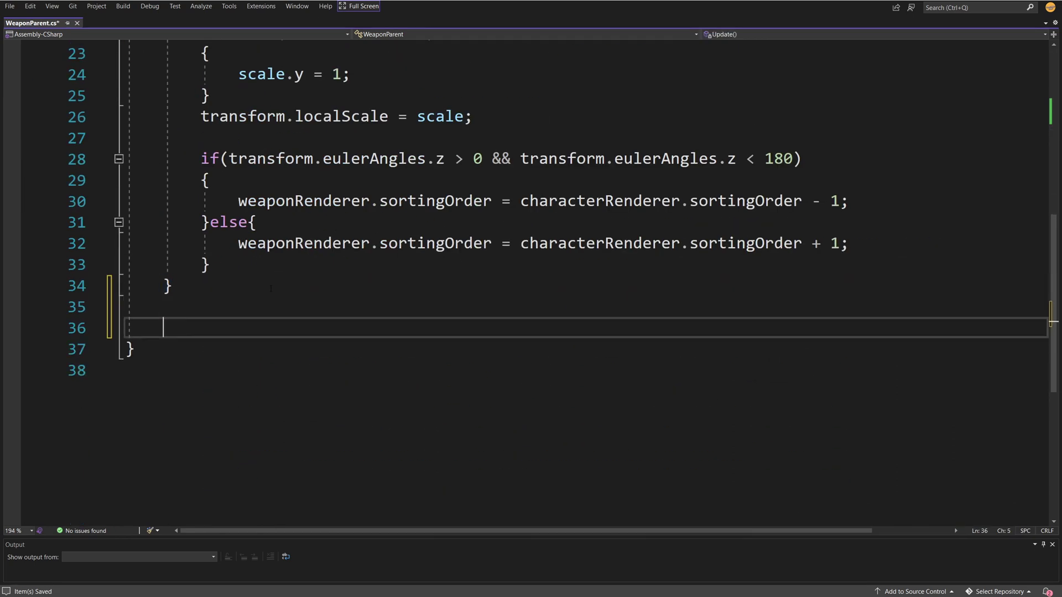
{"action": "type", "text": "publioc"}
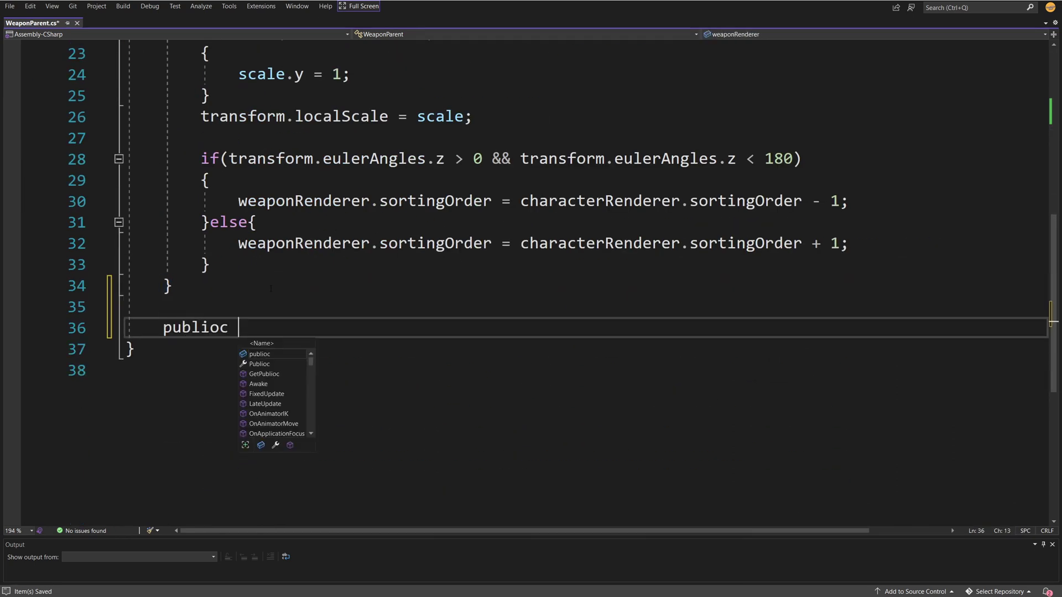
{"action": "key", "text": "BackSpace"}
{"action": "key", "text": "BackSpace"}
{"action": "key", "text": "BackSpace"}
{"action": "type", "text": "c voi"}
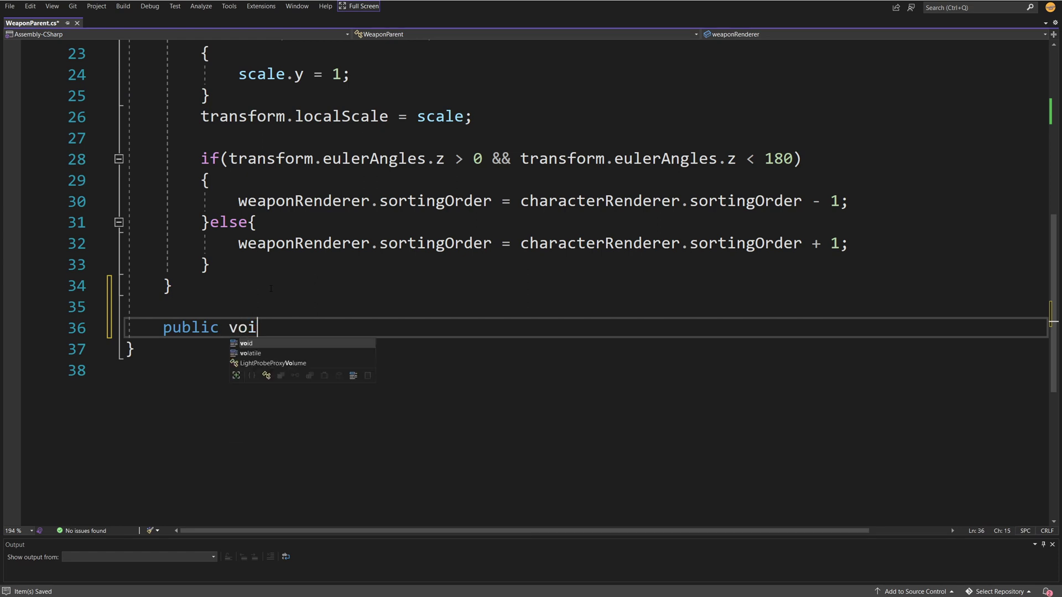
{"action": "type", "text": "d Attack*"}
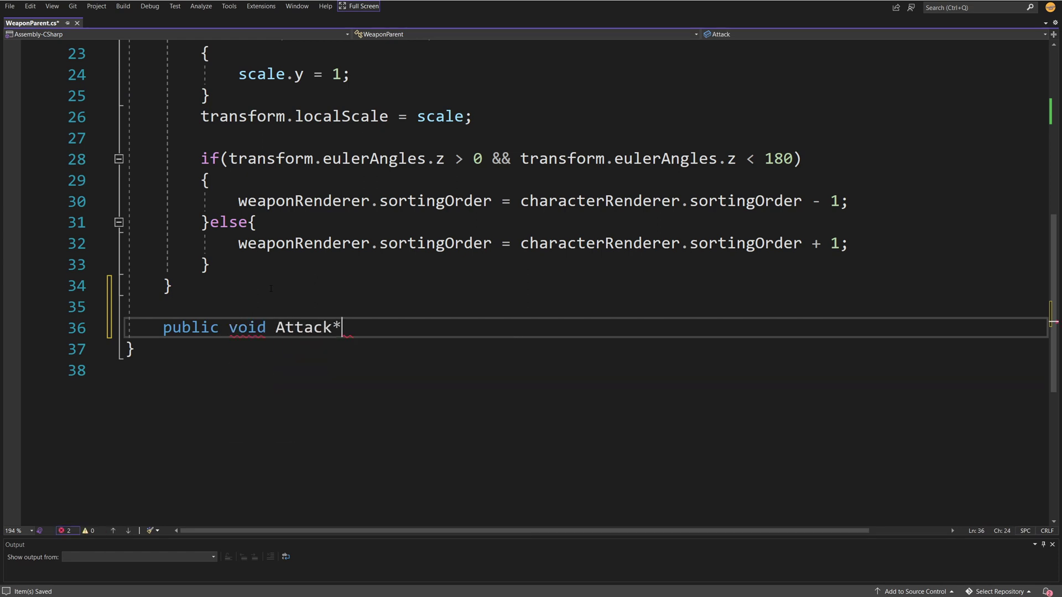
{"action": "key", "text": "BackSpace"}
{"action": "type", "text": "(){"}
{"action": "key", "text": "Return"}
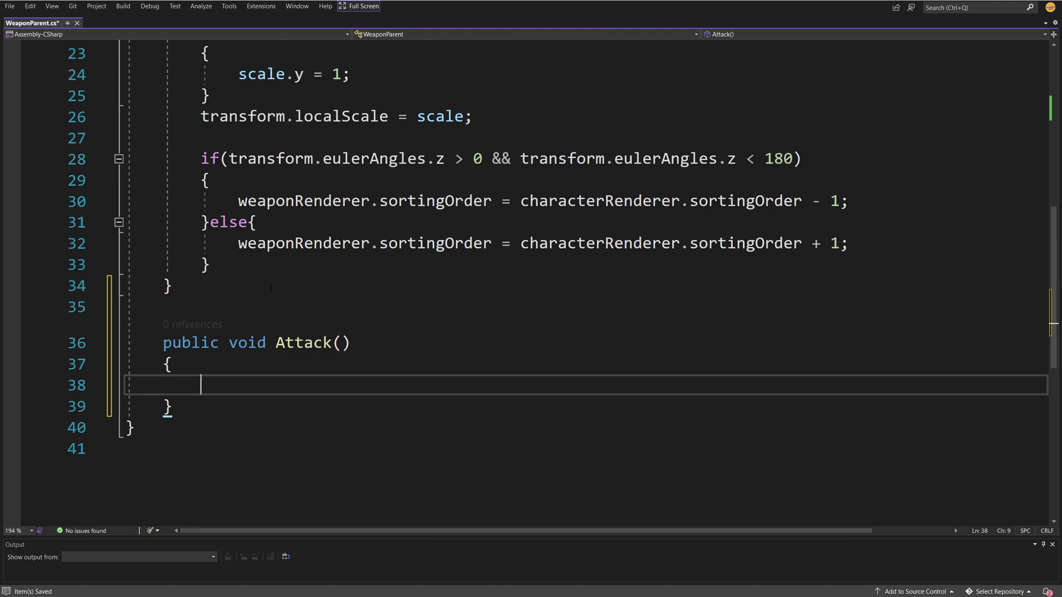
- Fill Attack() with animator.SetTrigger("Attack"); and save the script
{"action": "type", "text": "ani"}
{"action": "key", "text": "Tab"}
{"action": "type", "text": ".SetTrigger"}
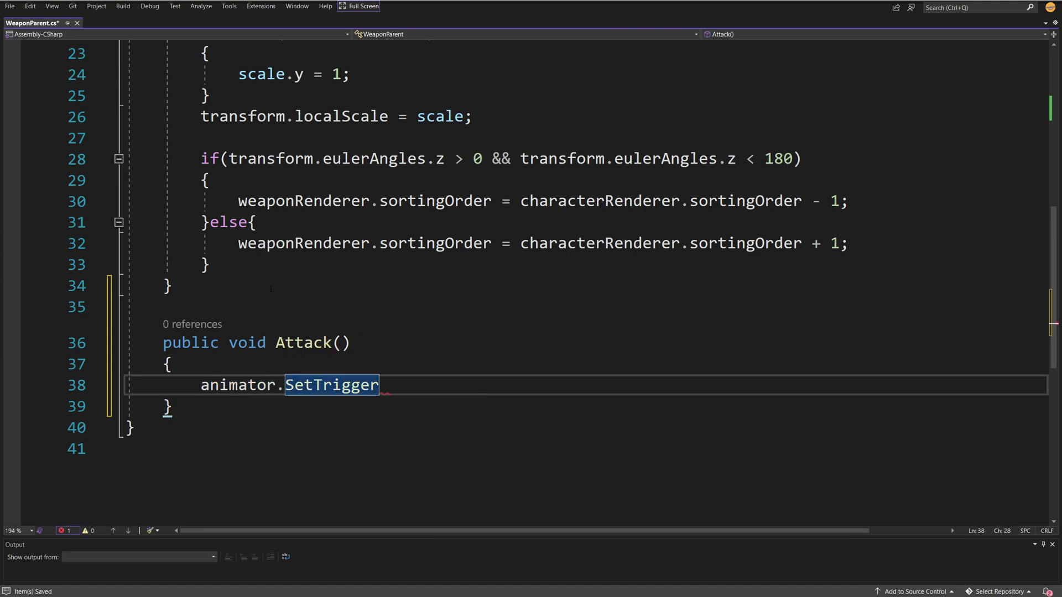
{"action": "type", "text": "(\""}
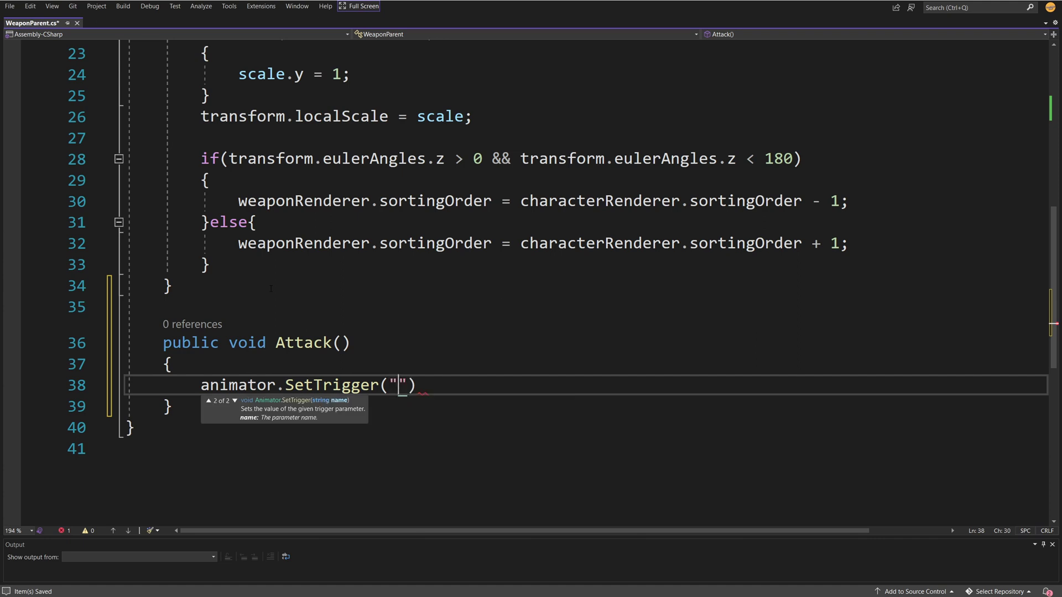
{"action": "type", "text": "Attac"}
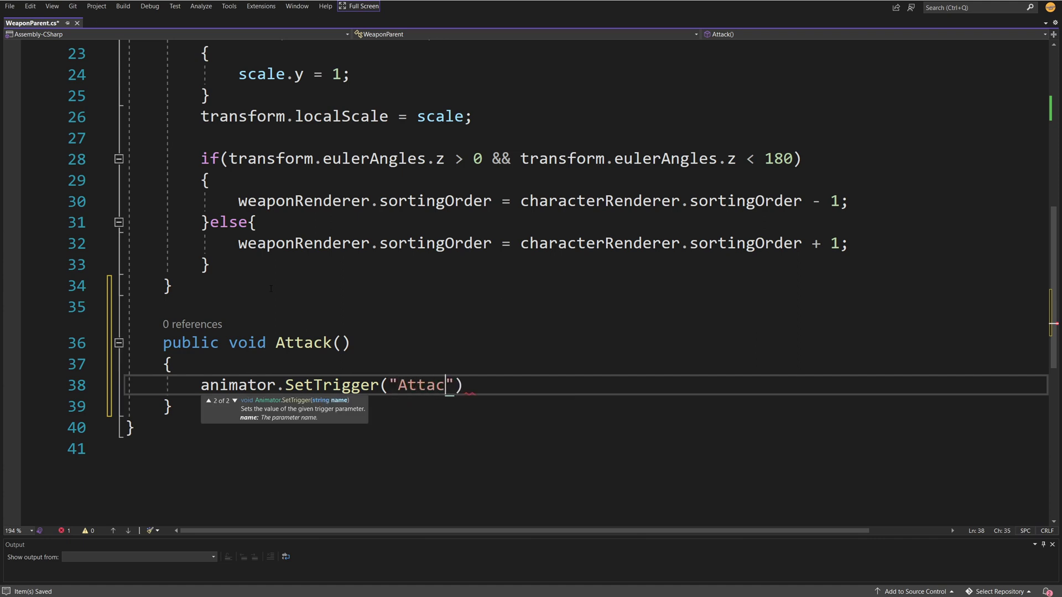
{"action": "type", "text": "k\");"}
{"action": "key", "text": "ctrl+s"}
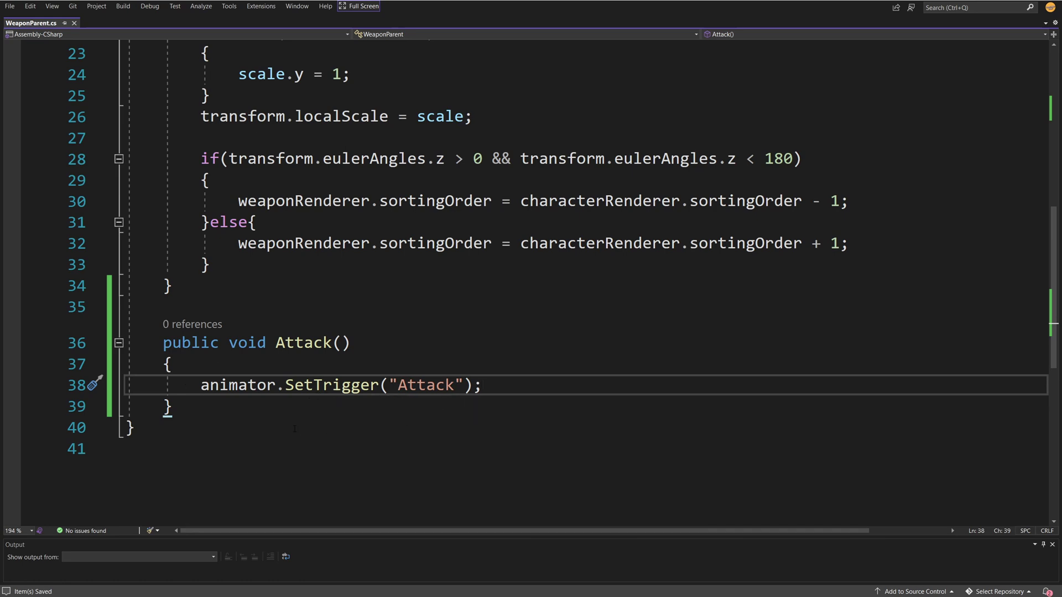
{"action": "scroll", "coordinate": [311, 422], "scroll_direction": "up", "scroll_amount": 8}
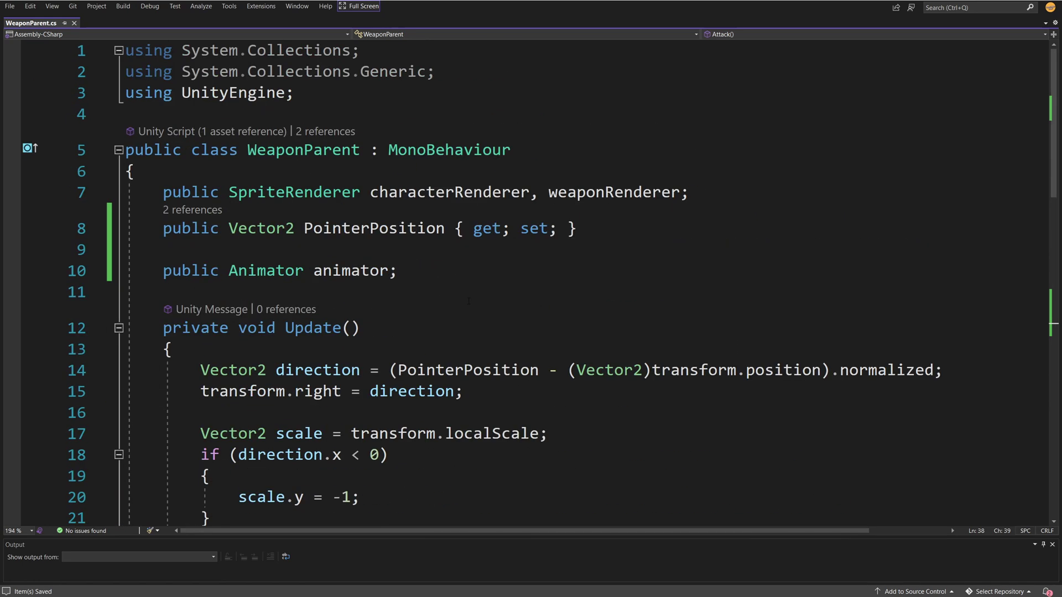
- Declare 'public float delay = 0.3f;' and 'private bool attackBlocked;' below the animator field in WeaponParent
{"action": "left_click", "coordinate": [461, 290]}
{"action": "type", "text": "public float "}
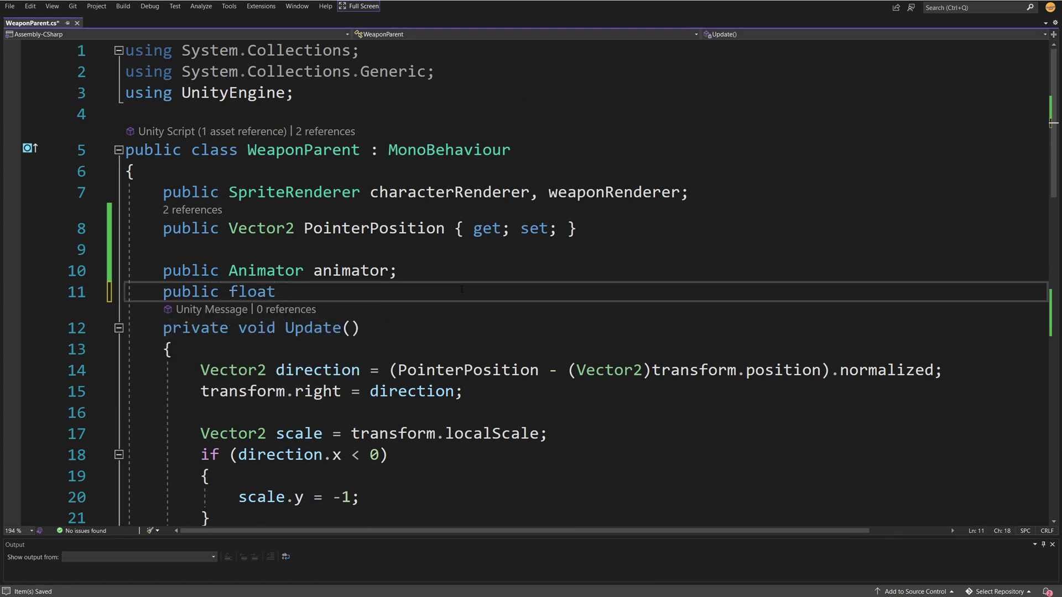
{"action": "type", "text": "delay = "}
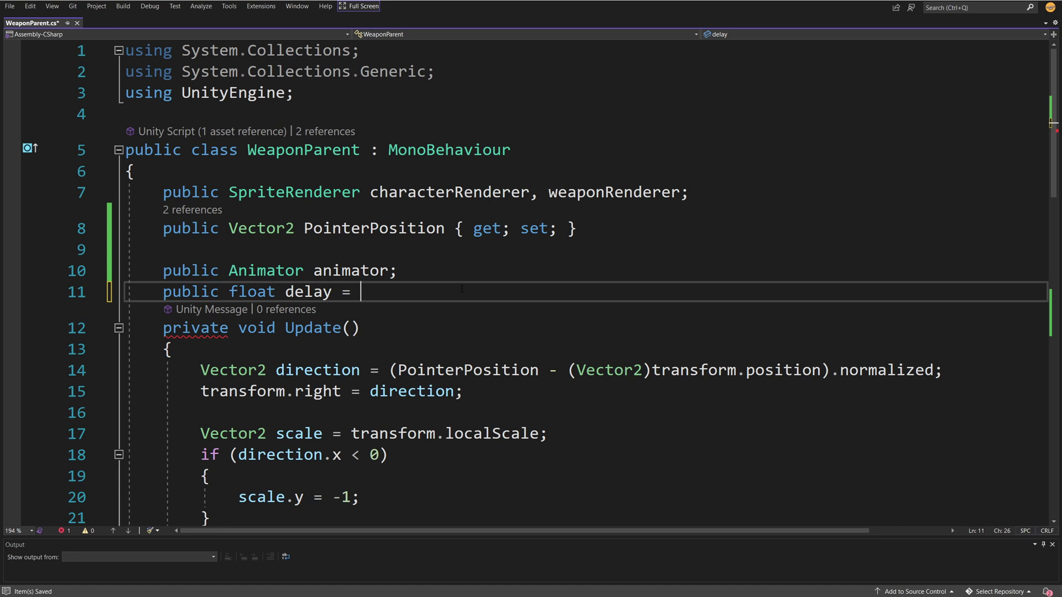
{"action": "type", "text": "0.3f;"}
{"action": "key", "text": "Return"}
{"action": "left_click", "coordinate": [323, 292]}
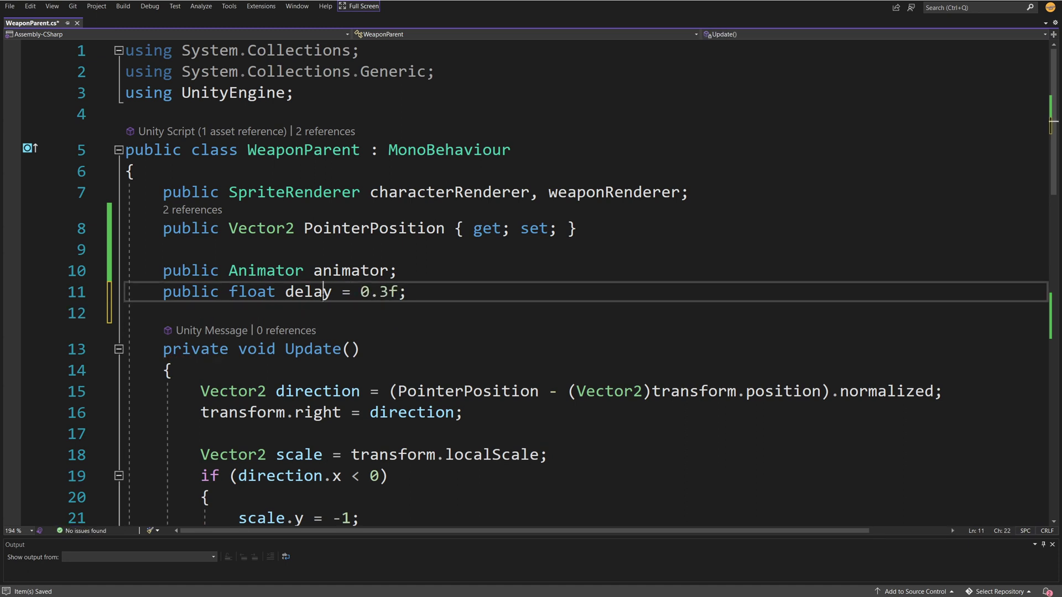
{"action": "left_click", "coordinate": [427, 290]}
{"action": "key", "text": "Return"}
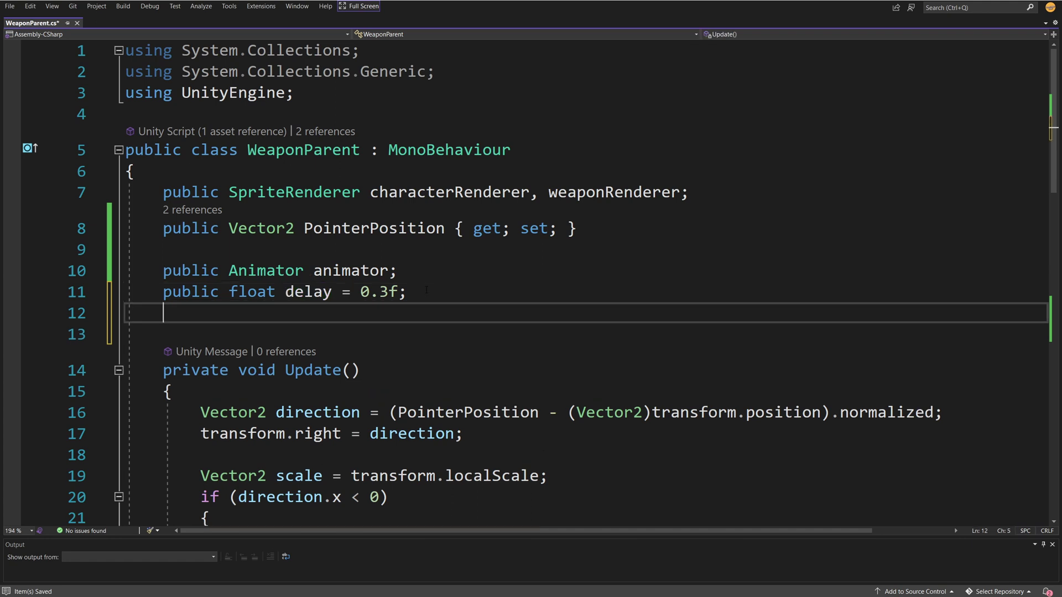
{"action": "type", "text": "private bool "}
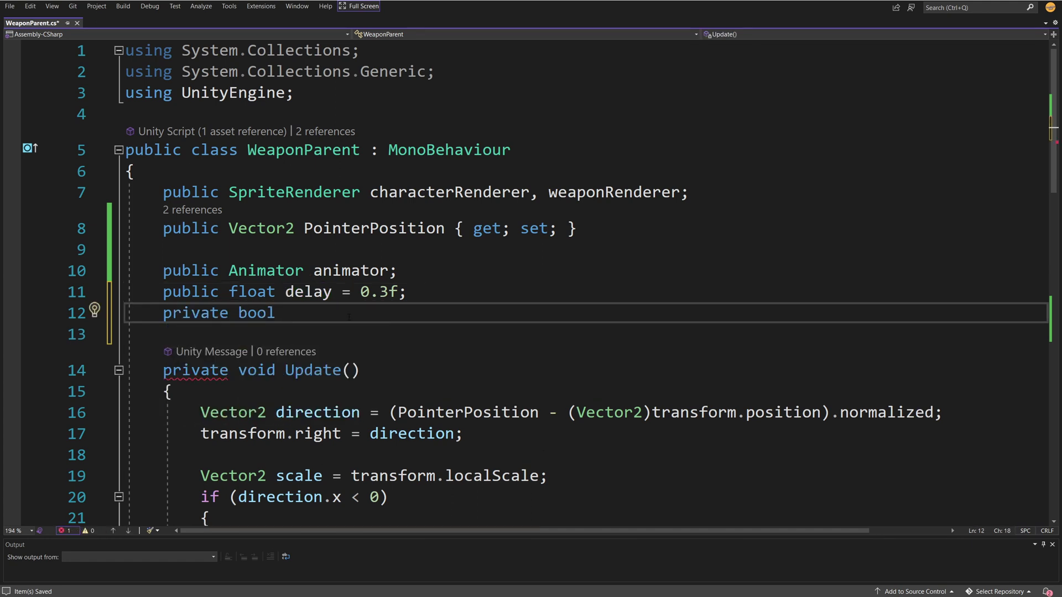
{"action": "type", "text": "attack"}
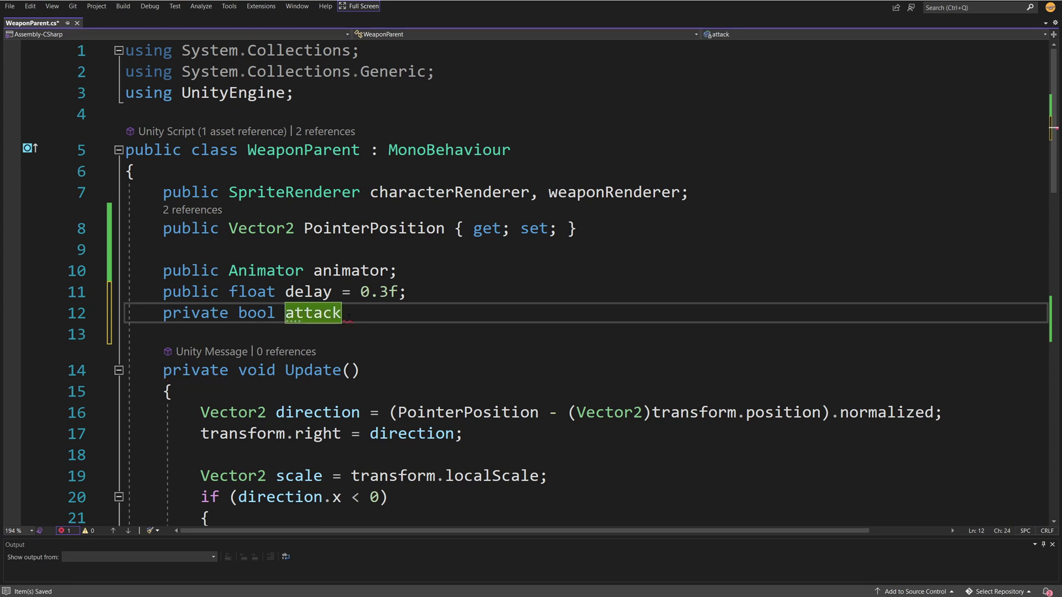
{"action": "type", "text": "Blocked;"}
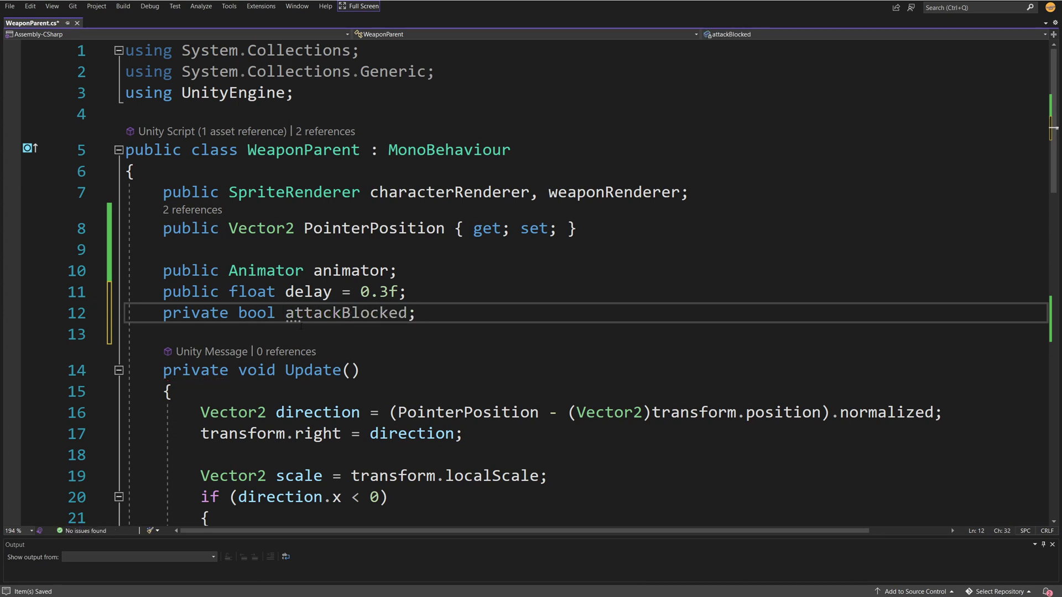
{"action": "left_click_drag", "start_coordinate": [408, 313], "coordinate": [285, 314]}
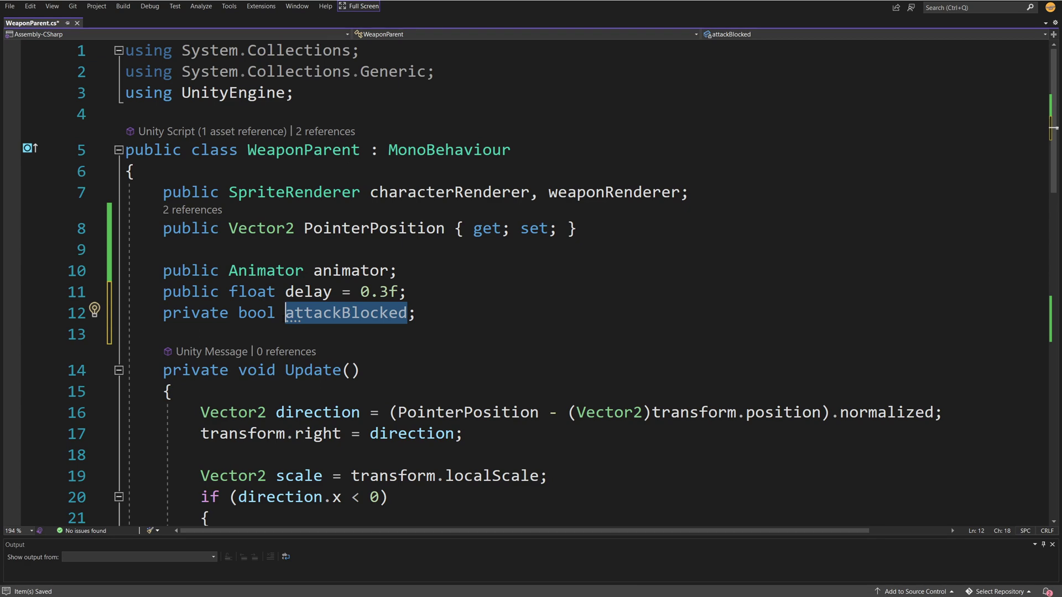
- Add an 'if (attackBlocked) return;' guard at the top of Attack()
{"action": "scroll", "coordinate": [304, 276], "scroll_direction": "down", "scroll_amount": 10}
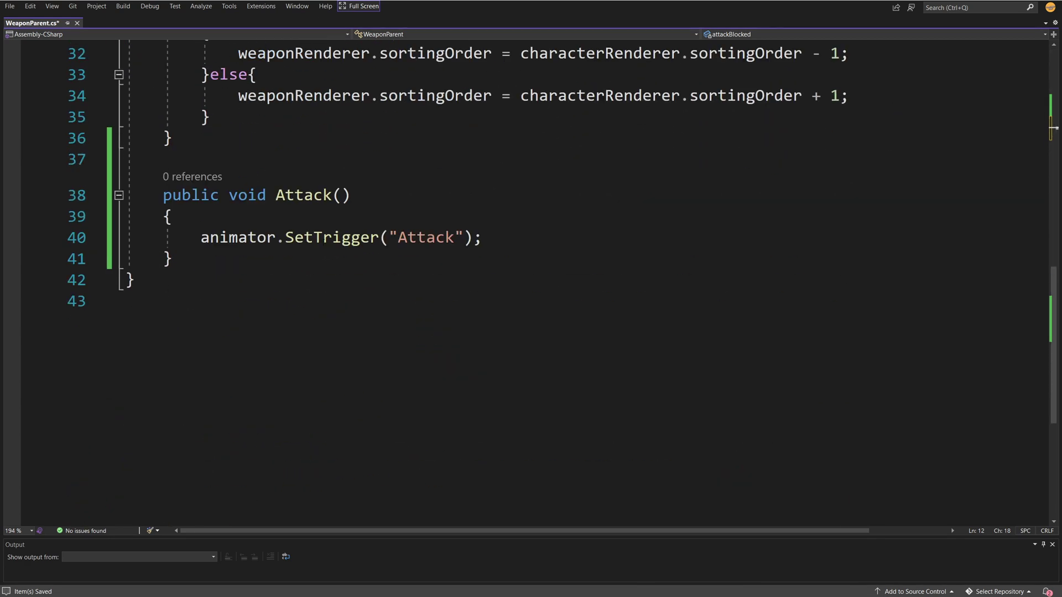
{"action": "left_click", "coordinate": [315, 221]}
{"action": "key", "text": "Return"}
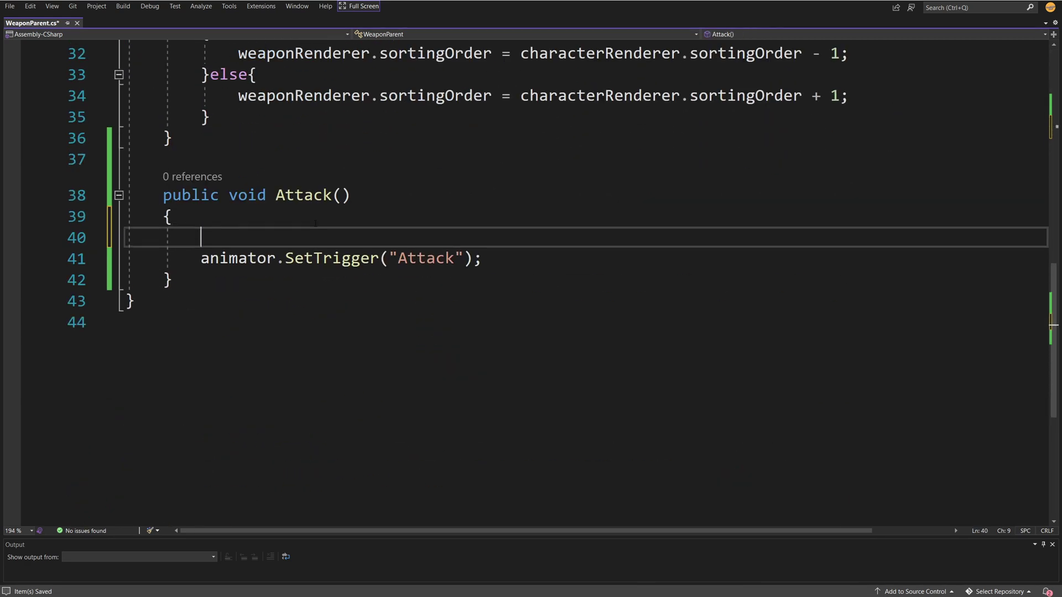
{"action": "type", "text": "if(attackBlocked"}
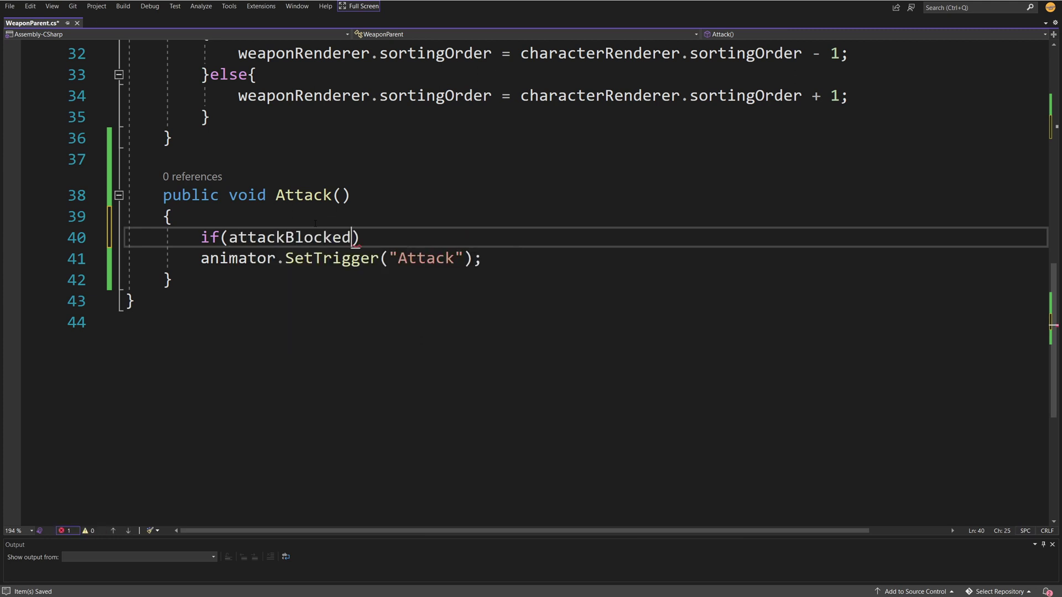
{"action": "key", "text": "Right"}
{"action": "key", "text": "Return"}
{"action": "type", "text": "retur"}
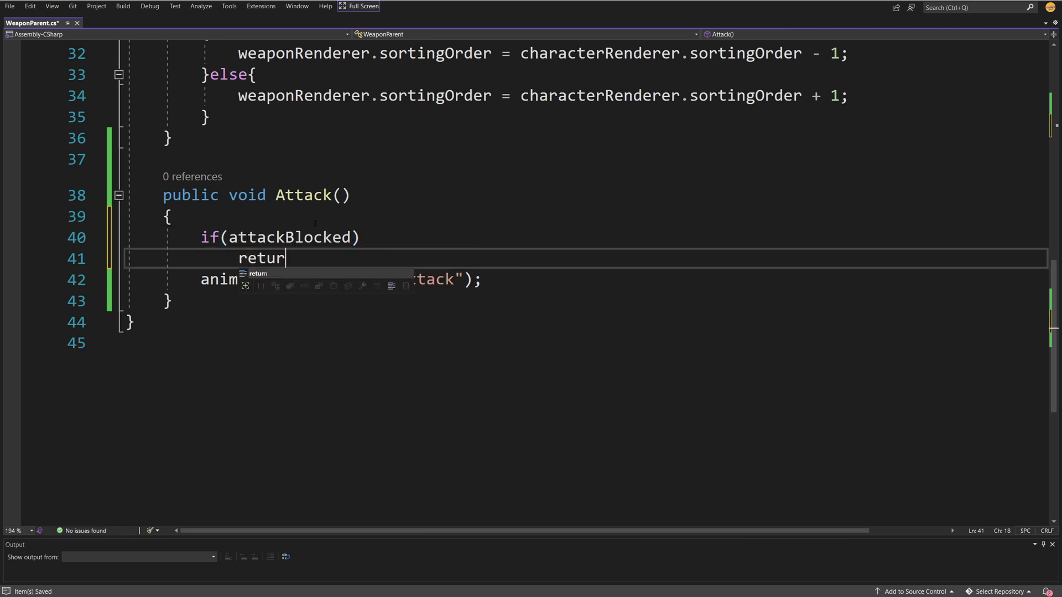
{"action": "type", "text": "n;"}
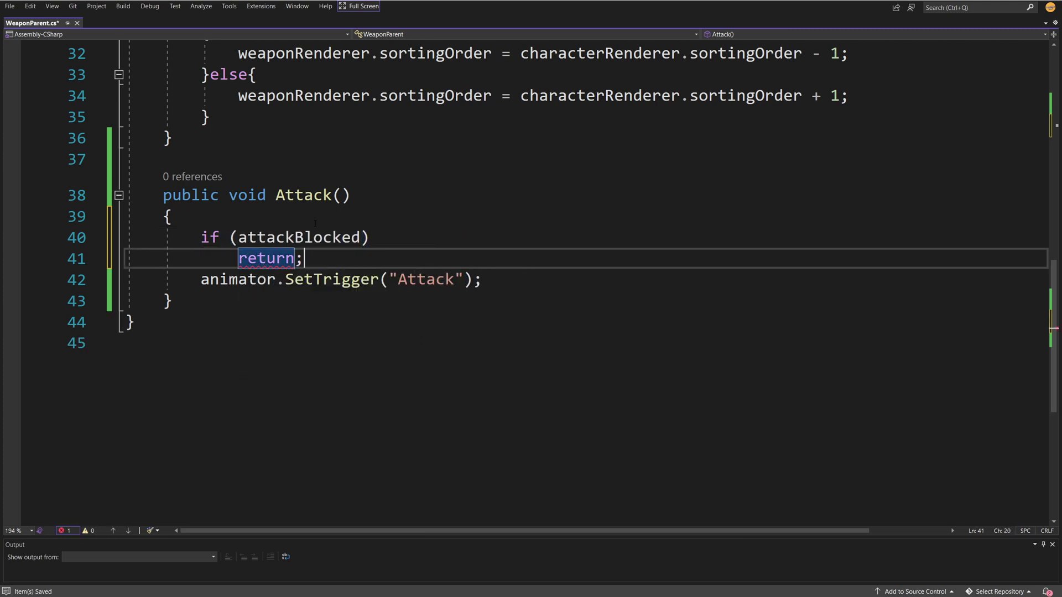
- After SetTrigger, add 'attackBlocked = true;' and 'StartCoroutine(DelayAttack());'
{"action": "left_click", "coordinate": [537, 302]}
{"action": "left_click", "coordinate": [537, 284]}
{"action": "key", "text": "Return"}
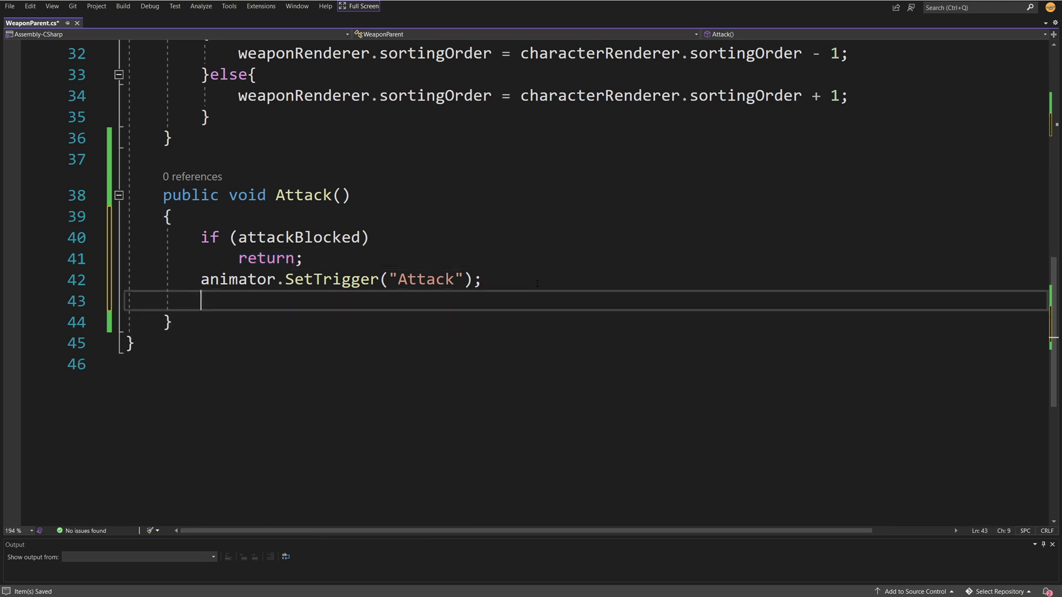
{"action": "type", "text": "attackBlocked = true;"}
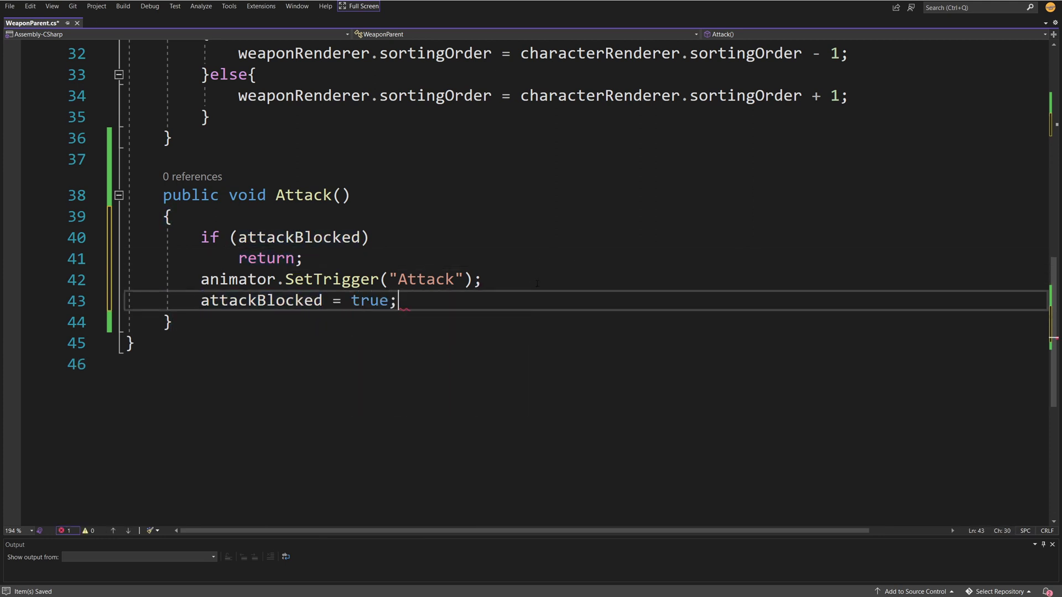
{"action": "key", "text": "Return"}
{"action": "type", "text": "StartCoroutine"}
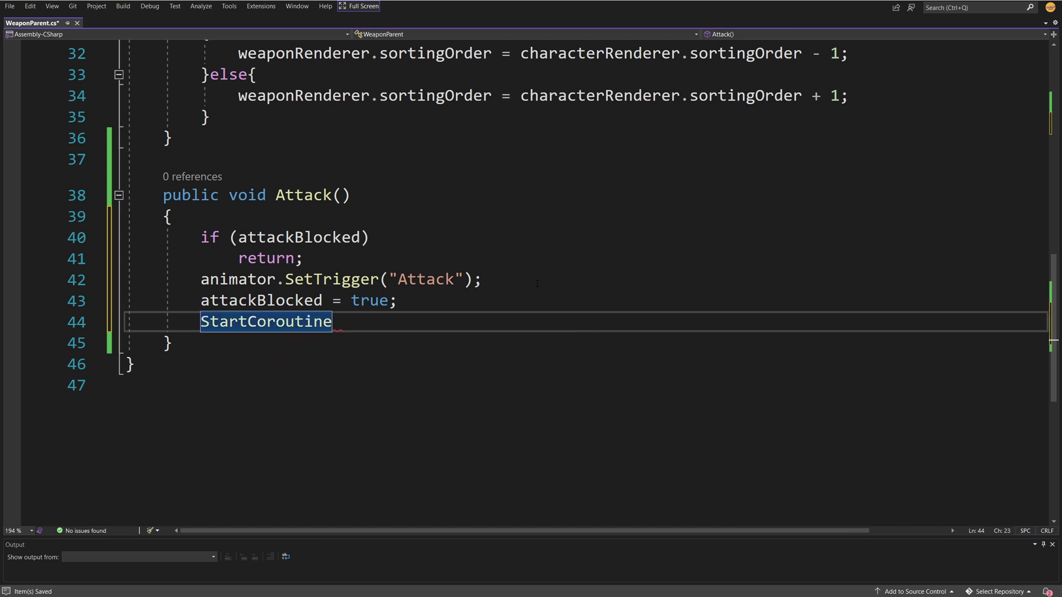
{"action": "type", "text": "("}
{"action": "type", "text": "Delay"}
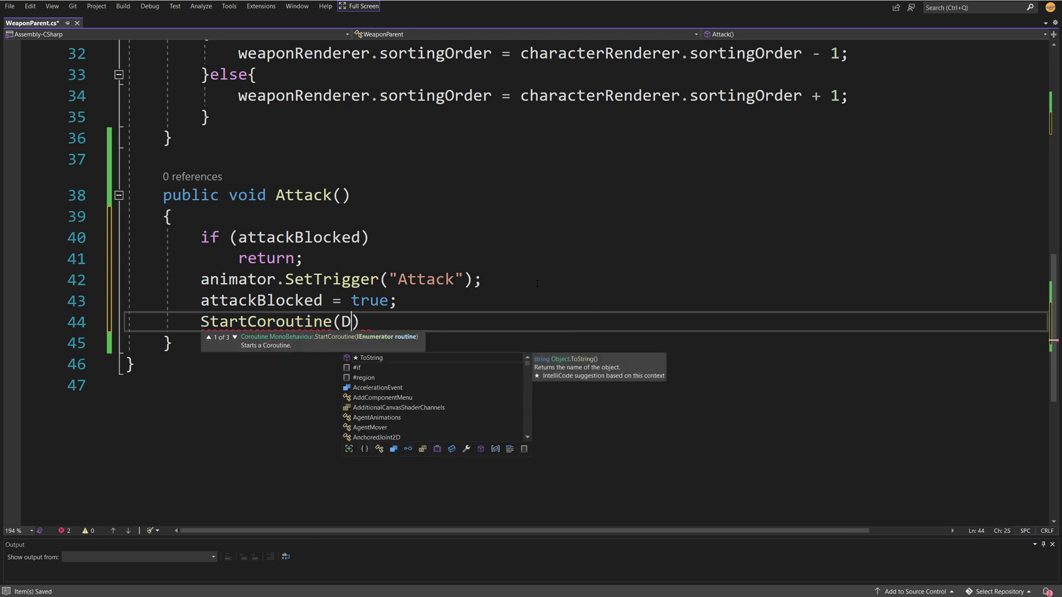
{"action": "type", "text": "Attack()"}
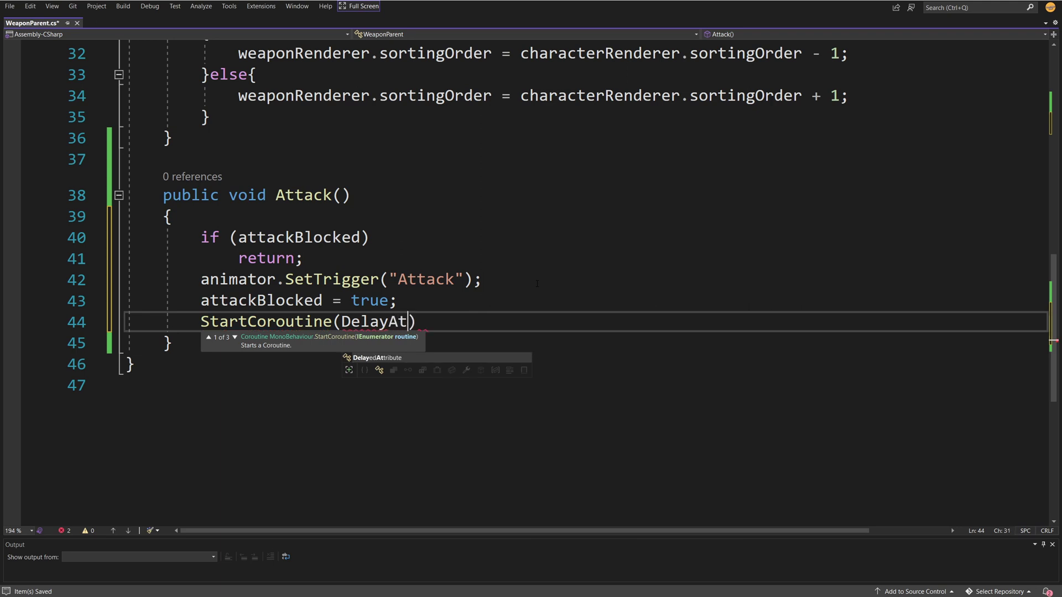
{"action": "type", "text": ")"}
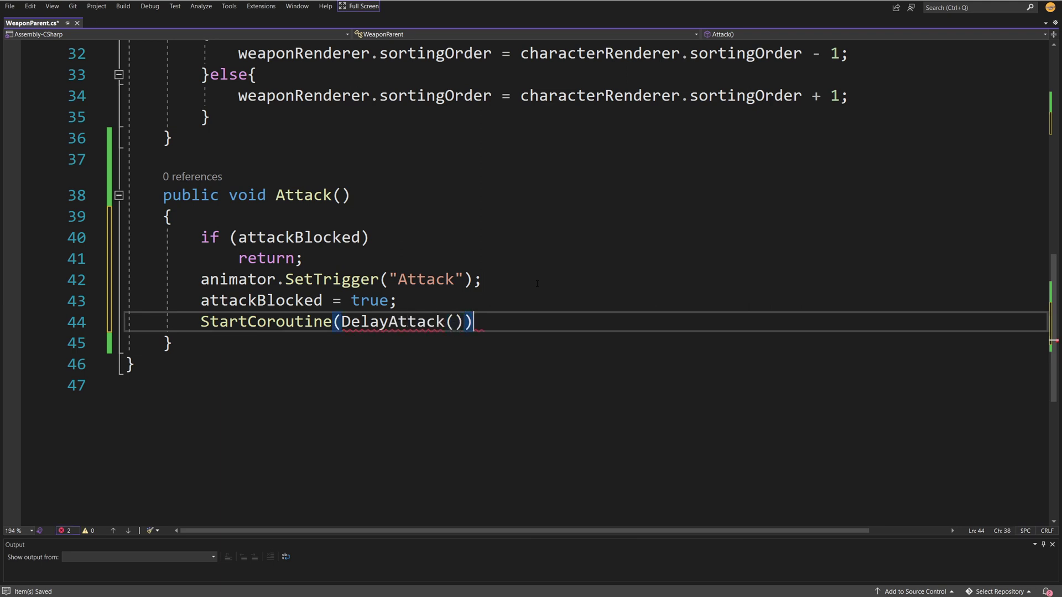
{"action": "type", "text": ";"}
{"action": "key", "text": "Left"}
{"action": "key", "text": "Left"}
{"action": "key", "text": "Left"}
{"action": "key", "text": "Left"}
{"action": "key", "text": "alt+Return"}
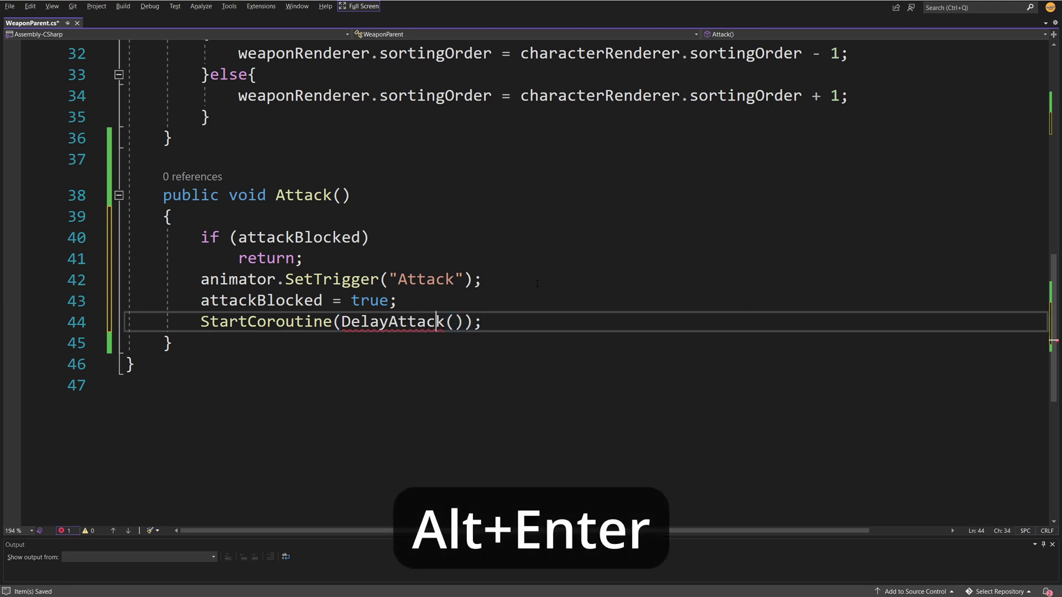
- Generate a DelayAttack method stub and change its return type to IEnumerator
{"action": "left_click", "coordinate": [189, 341]}
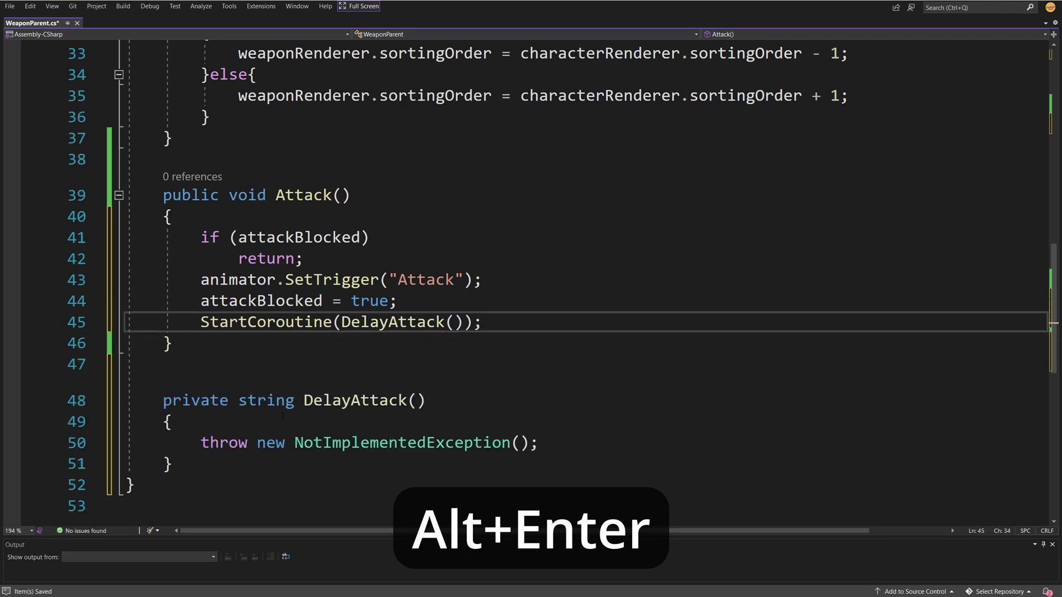
{"action": "double_click", "coordinate": [266, 401]}
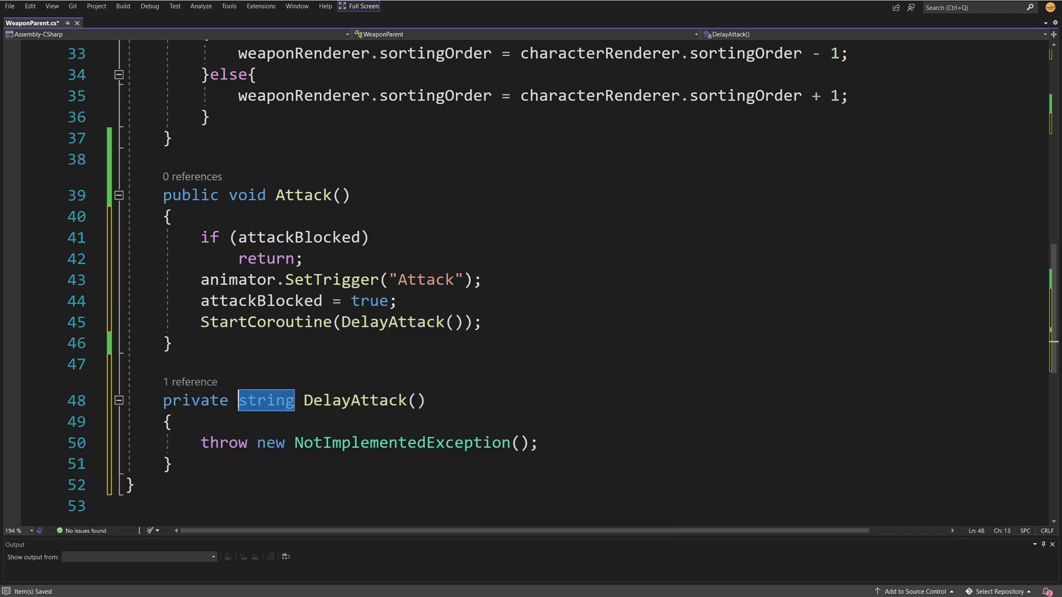
{"action": "type", "text": "INeuy"}
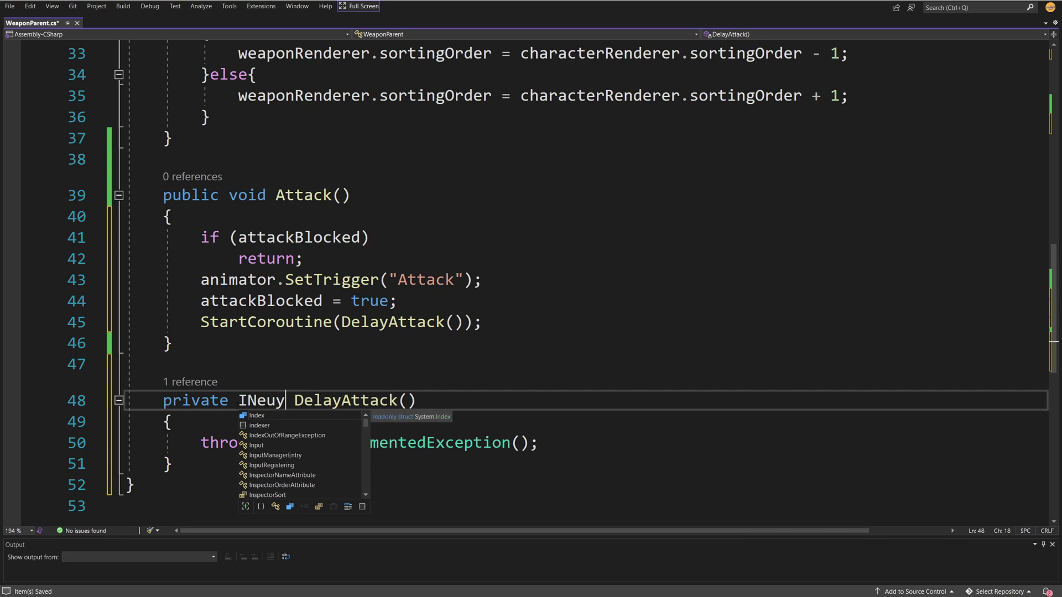
{"action": "key", "text": "BackSpace"}
{"action": "key", "text": "BackSpace"}
{"action": "key", "text": "BackSpace"}
{"action": "key", "text": "BackSpace"}
{"action": "type", "text": "Enu"}
{"action": "key", "text": "Tab"}
{"action": "left_click", "coordinate": [369, 238]}
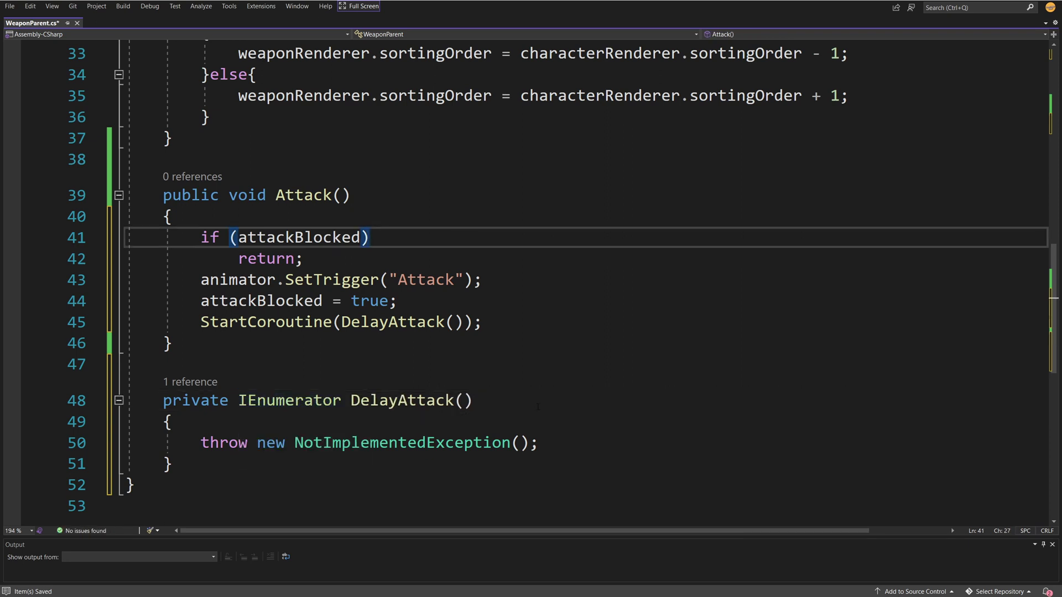
- Replace the stub's throw statement with 'yield return new WaitForSeconds(delay);'
{"action": "left_click_drag", "start_coordinate": [538, 443], "coordinate": [202, 442]}
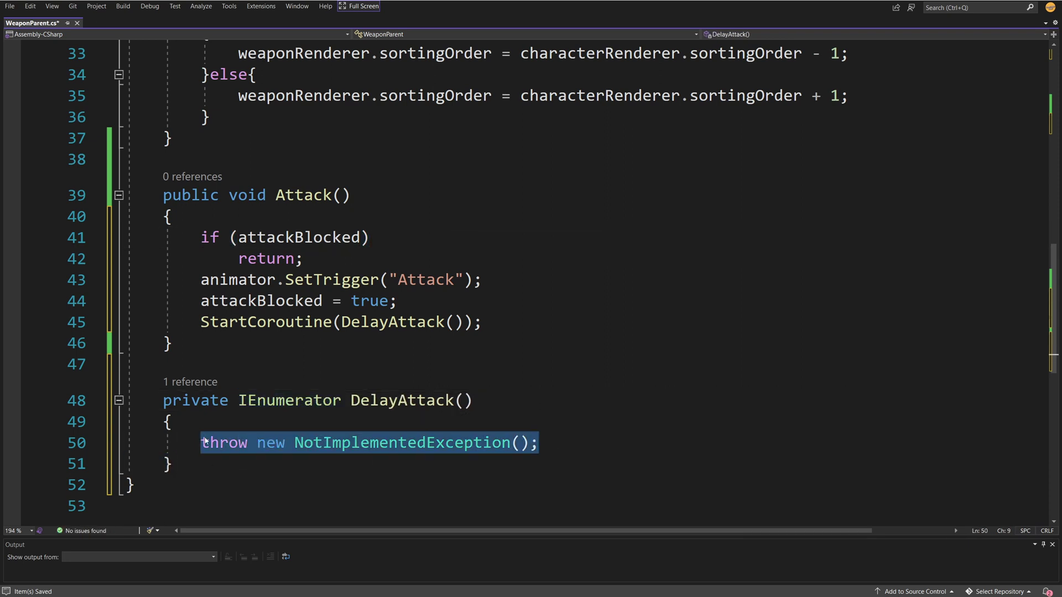
{"action": "type", "text": "yield"}
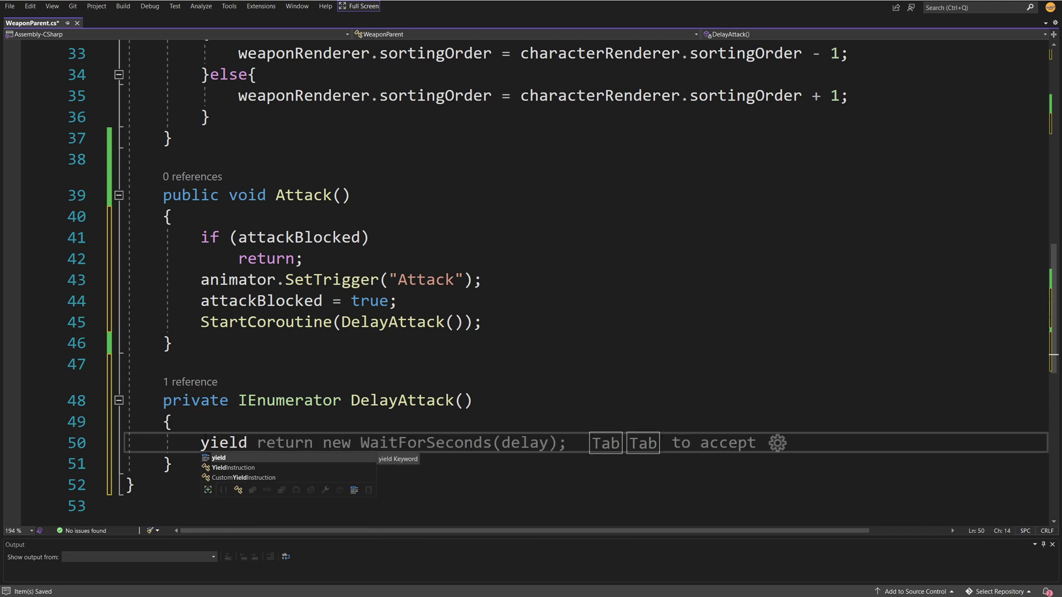
{"action": "type", "text": " return new"}
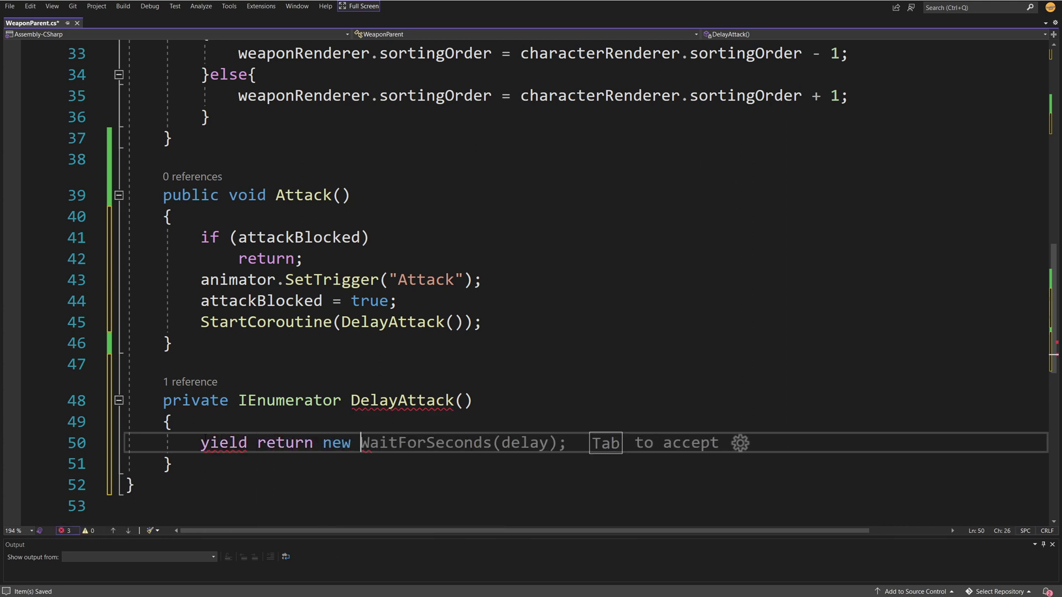
{"action": "key", "text": "Tab"}
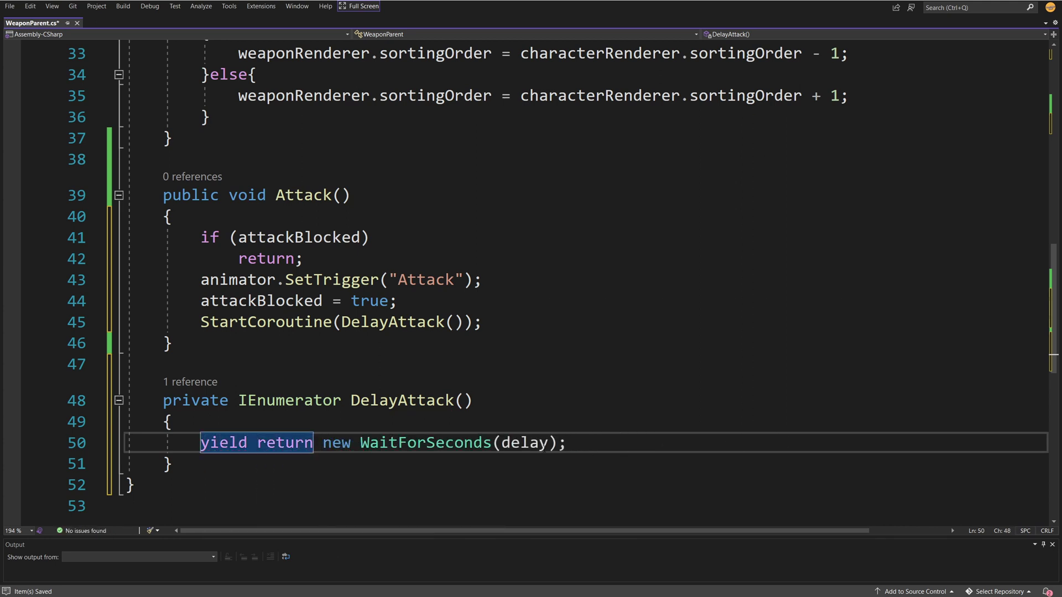
{"action": "left_click", "coordinate": [545, 443]}
{"action": "scroll", "coordinate": [432, 341], "scroll_direction": "up", "scroll_amount": 9}
{"action": "scroll", "coordinate": [382, 246], "scroll_direction": "down", "scroll_amount": 10}
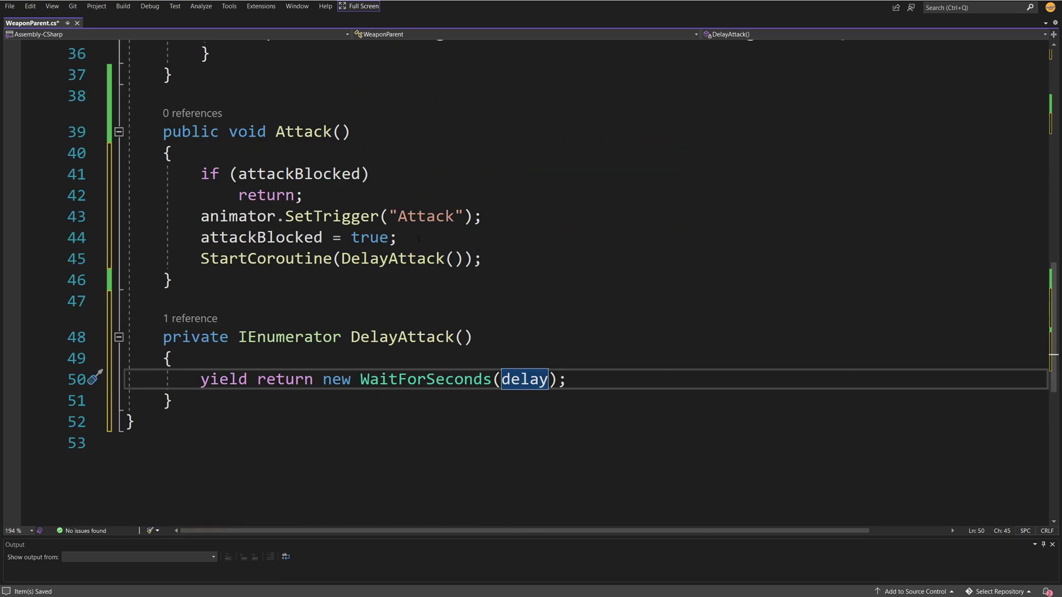
- Add 'attackBlocked = false;' after the wait and save WeaponParent.cs
{"action": "left_click_drag", "start_coordinate": [419, 239], "coordinate": [200, 239]}
{"action": "key", "text": "ctrl+c"}
{"action": "left_click", "coordinate": [637, 388]}
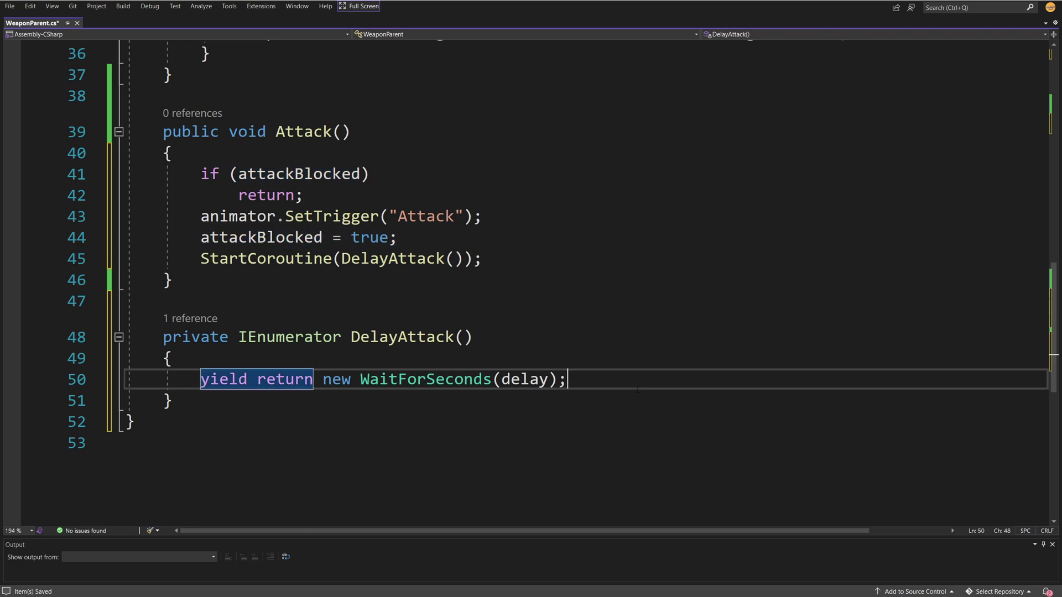
{"action": "key", "text": "Return"}
{"action": "key", "text": "ctrl+v"}
{"action": "key", "text": "Left"}
{"action": "key", "text": "BackSpace"}
{"action": "key", "text": "BackSpace"}
{"action": "key", "text": "BackSpace"}
{"action": "key", "text": "BackSpace"}
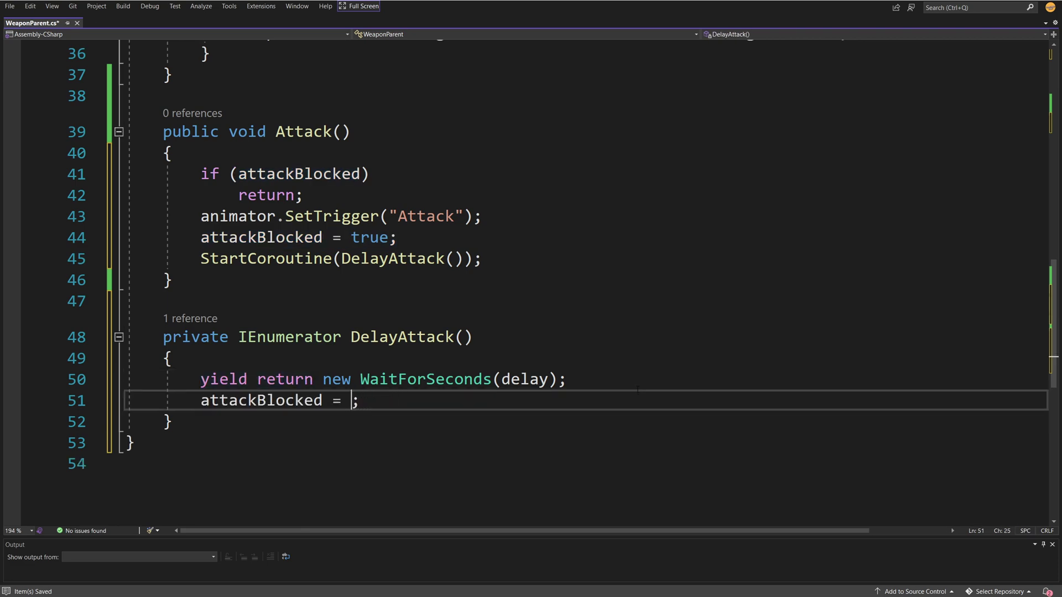
{"action": "type", "text": "false"}
{"action": "key", "text": "ctrl+s"}
- Review WeaponParent's code, checking the characterRenderer references and the Attack method declaration
{"action": "scroll", "coordinate": [636, 387], "scroll_direction": "up", "scroll_amount": 10}
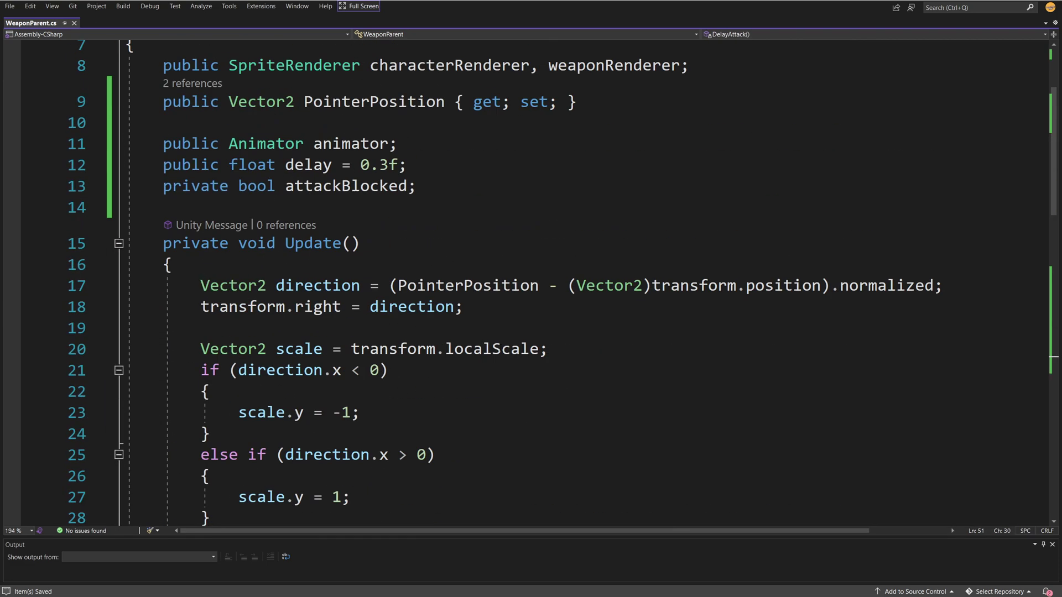
{"action": "scroll", "coordinate": [651, 307], "scroll_direction": "up", "scroll_amount": 2}
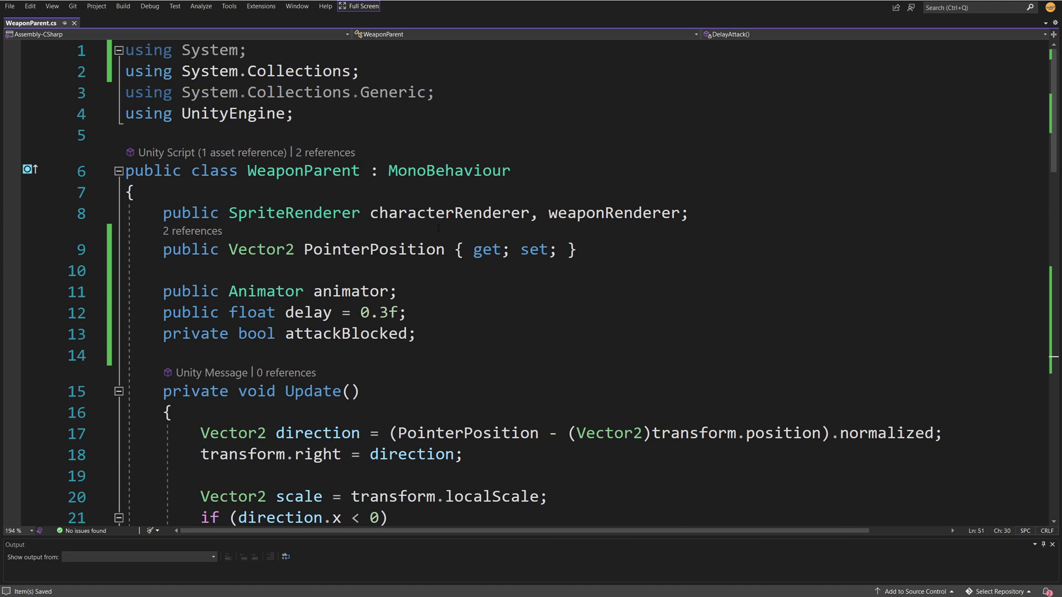
{"action": "left_click", "coordinate": [522, 213]}
{"action": "scroll", "coordinate": [521, 213], "scroll_direction": "down", "scroll_amount": 10}
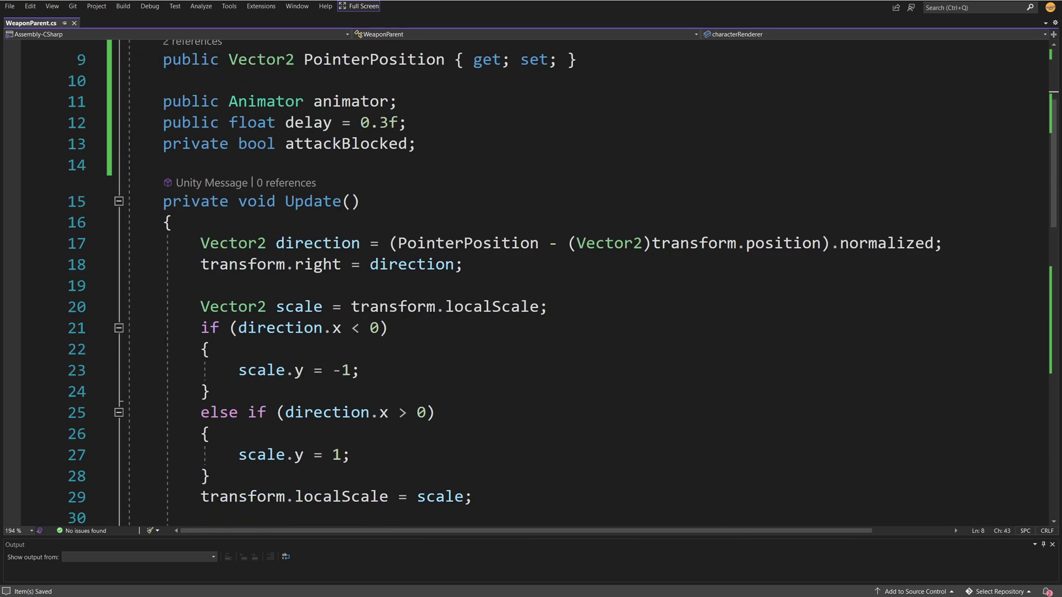
{"action": "left_click", "coordinate": [276, 216]}
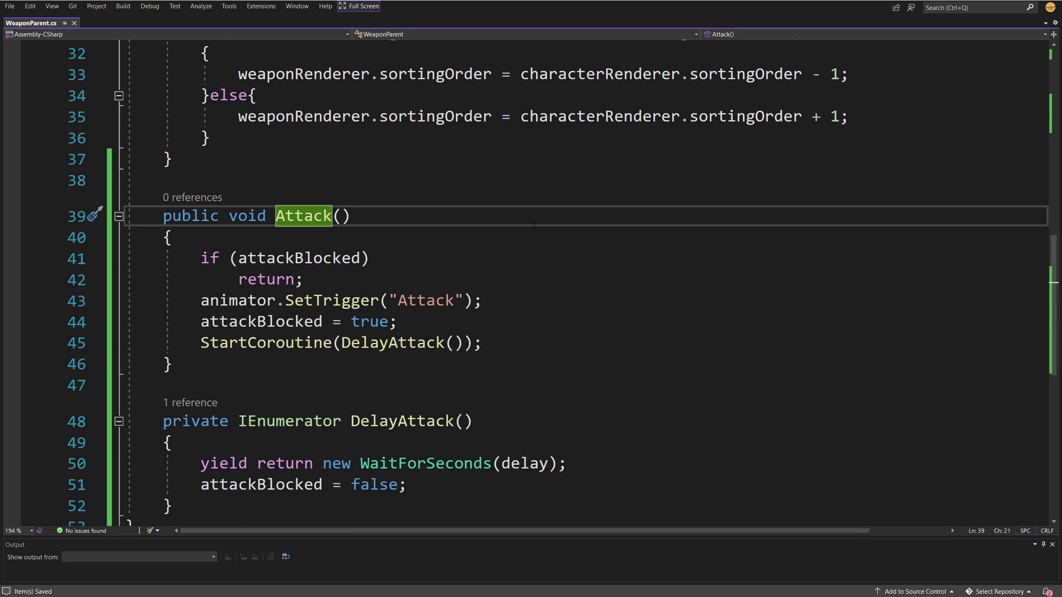
{"action": "key", "text": "End"}
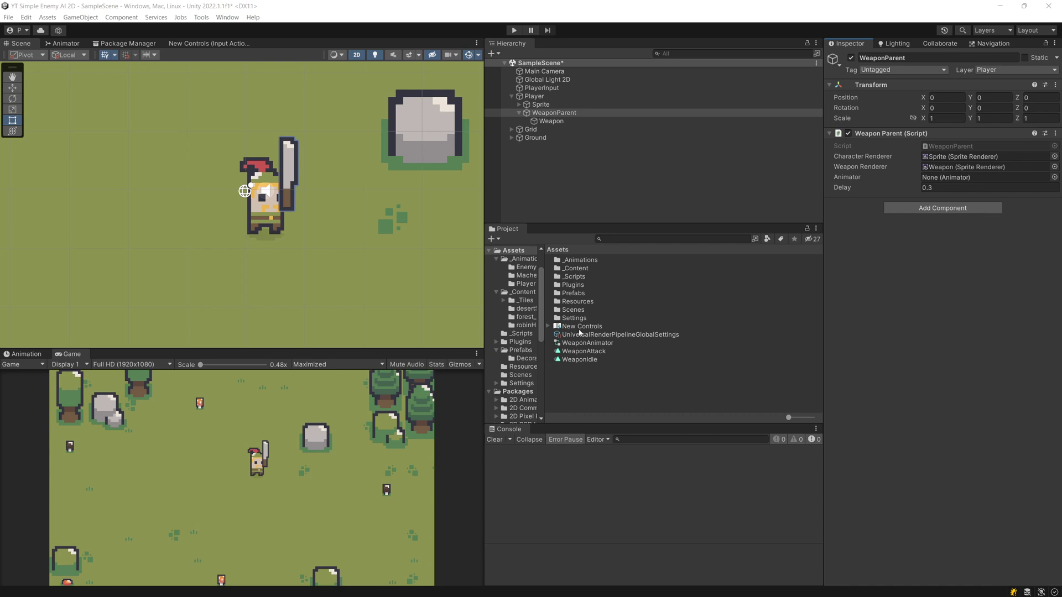
- Verify Attack is bound to Left Button [Mouse] in New Controls, then open Player from _Scripts
{"action": "double_click", "coordinate": [580, 328]}
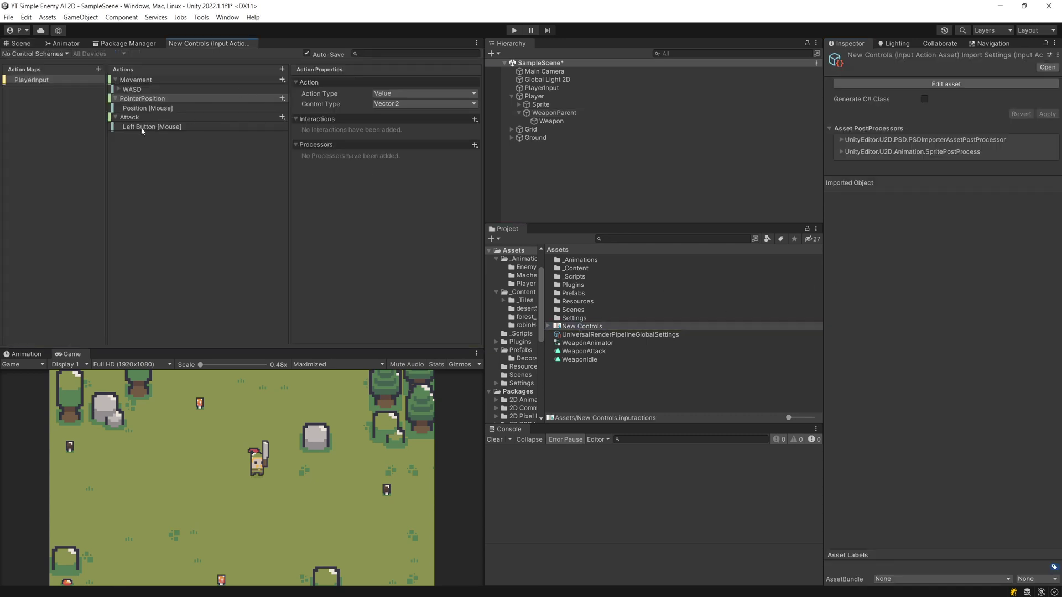
{"action": "left_click", "coordinate": [141, 128]}
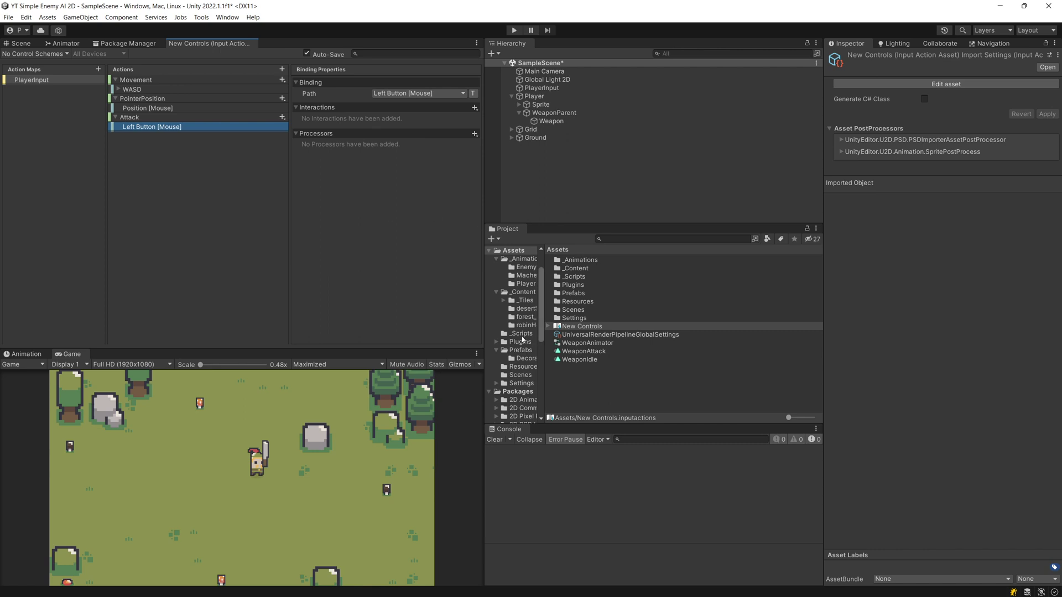
{"action": "left_click", "coordinate": [521, 334]}
{"action": "double_click", "coordinate": [575, 285]}
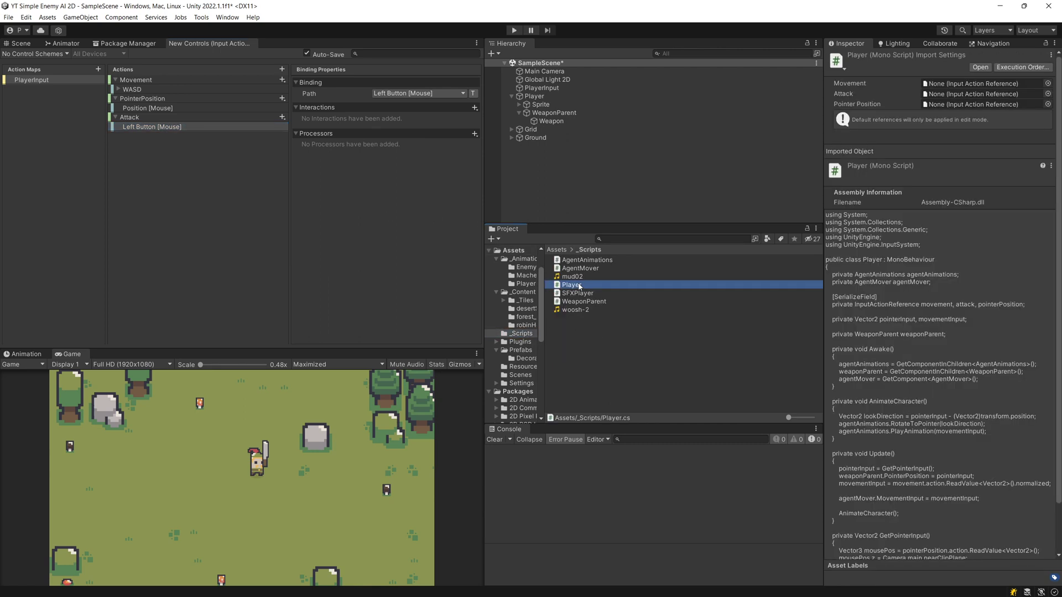
- Walk through Player.cs: the attack InputActionReference, its performed subscription, and the empty PerformAttack
{"action": "left_click", "coordinate": [277, 192]}
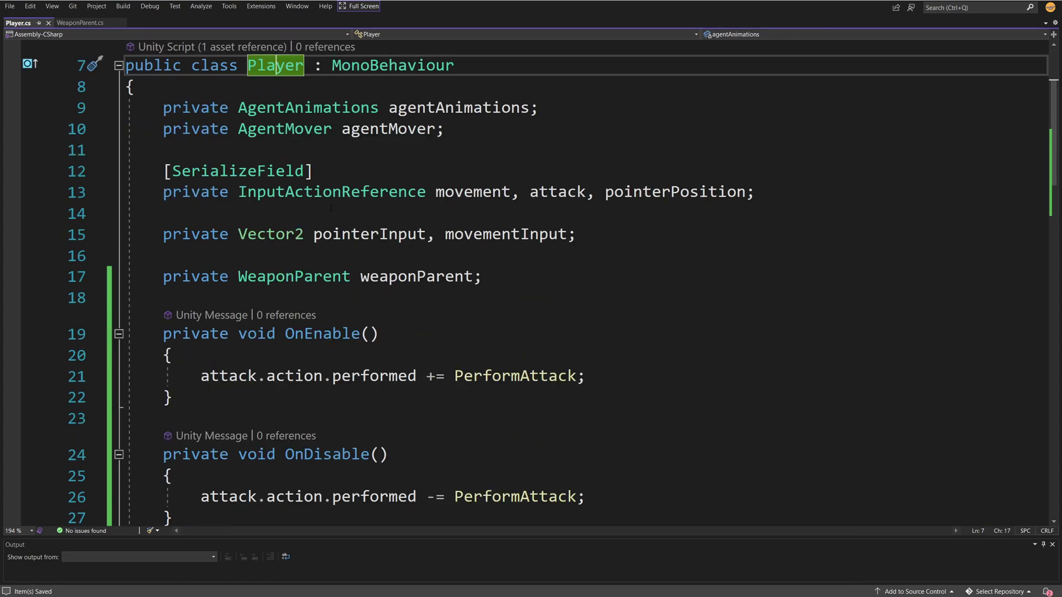
{"action": "left_click", "coordinate": [326, 192]}
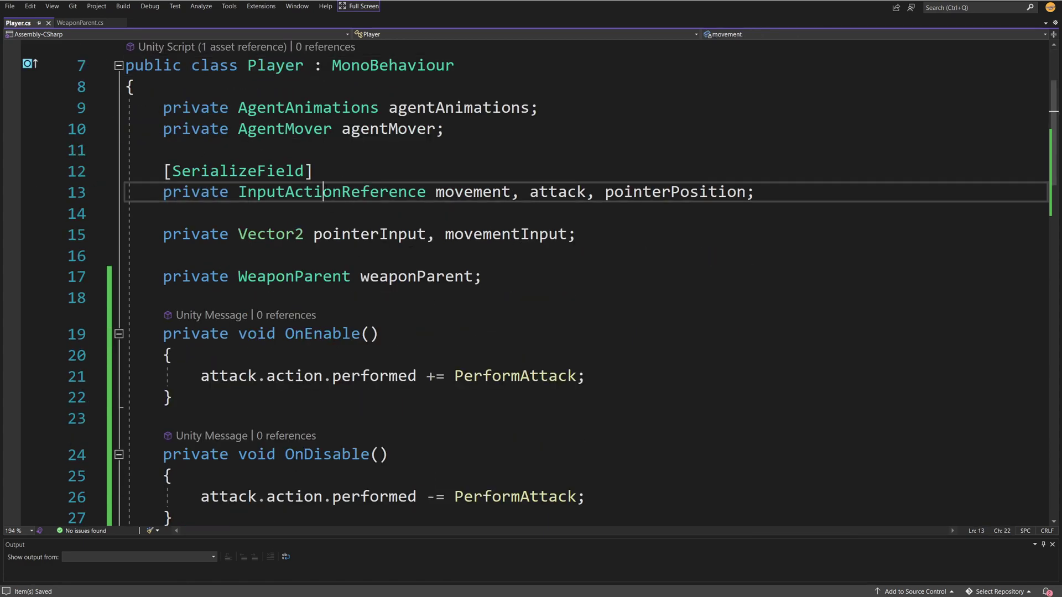
{"action": "left_click", "coordinate": [548, 192]}
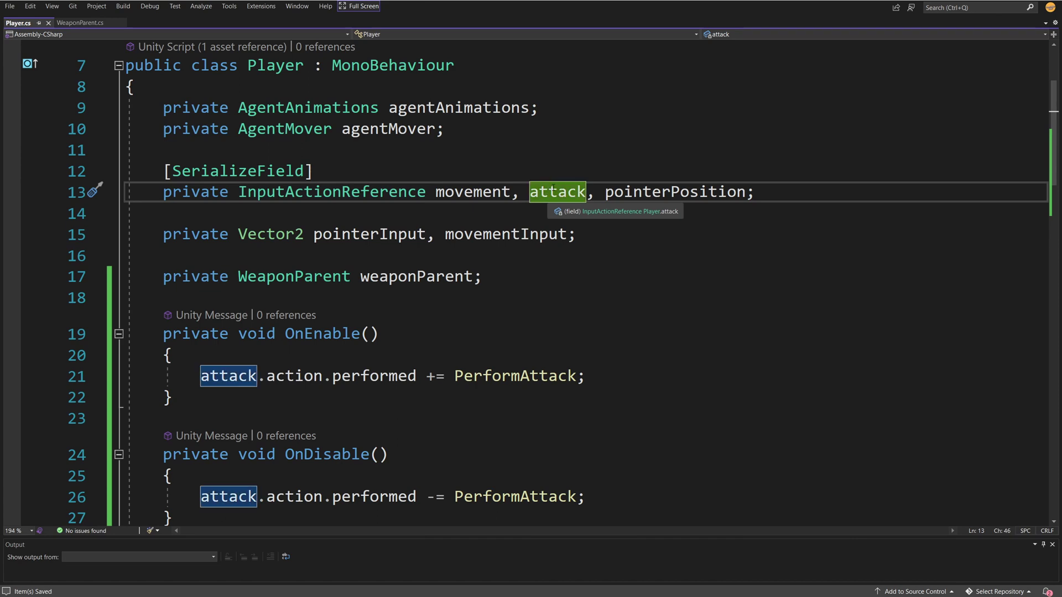
{"action": "scroll", "coordinate": [553, 188], "scroll_direction": "down", "scroll_amount": 2}
{"action": "left_click", "coordinate": [257, 249]}
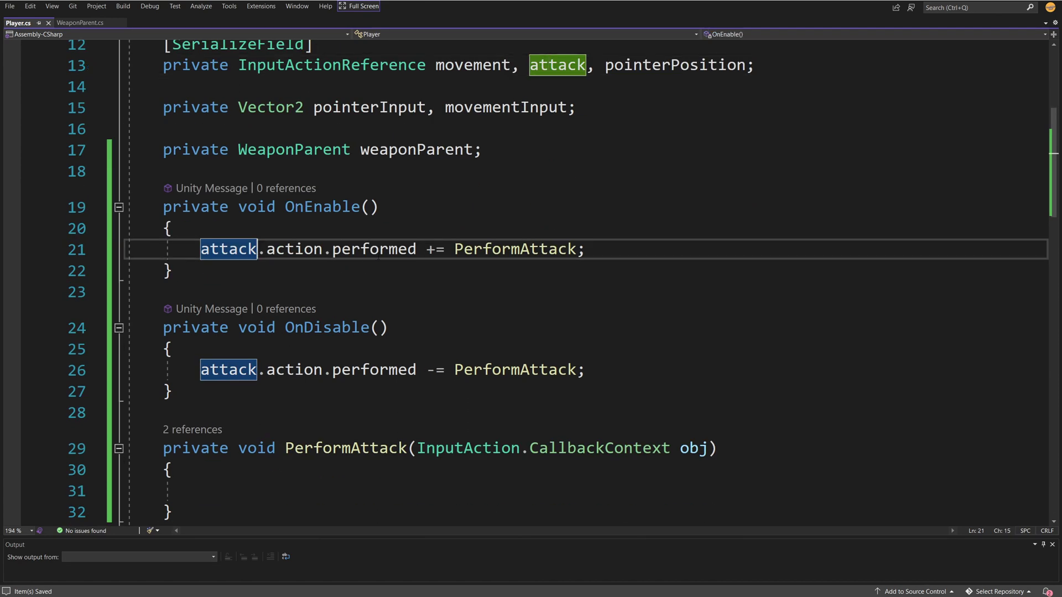
{"action": "left_click", "coordinate": [379, 249]}
{"action": "left_click", "coordinate": [511, 249]}
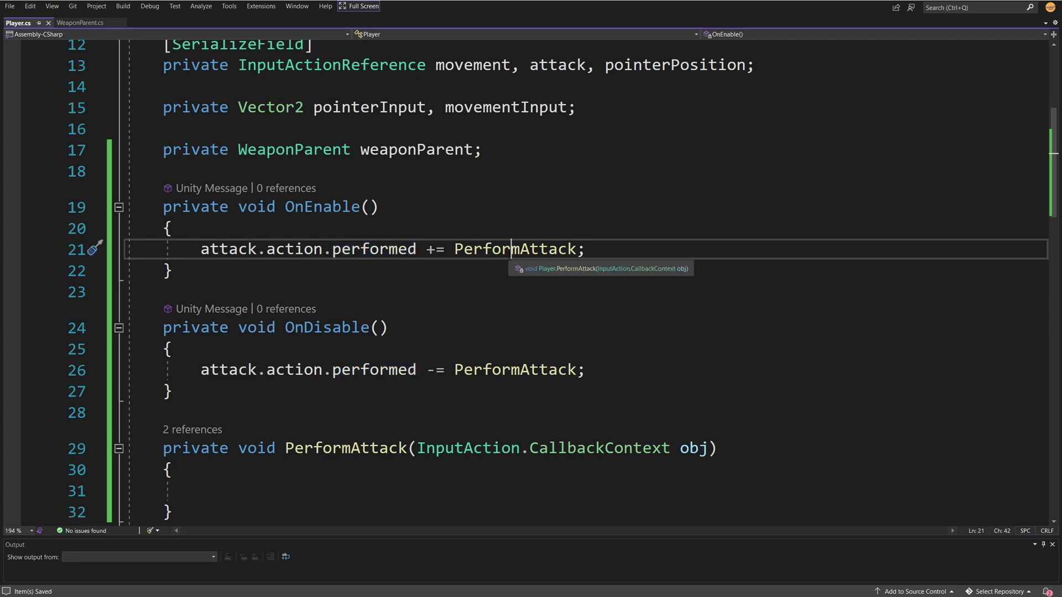
{"action": "scroll", "coordinate": [435, 218], "scroll_direction": "down", "scroll_amount": 3}
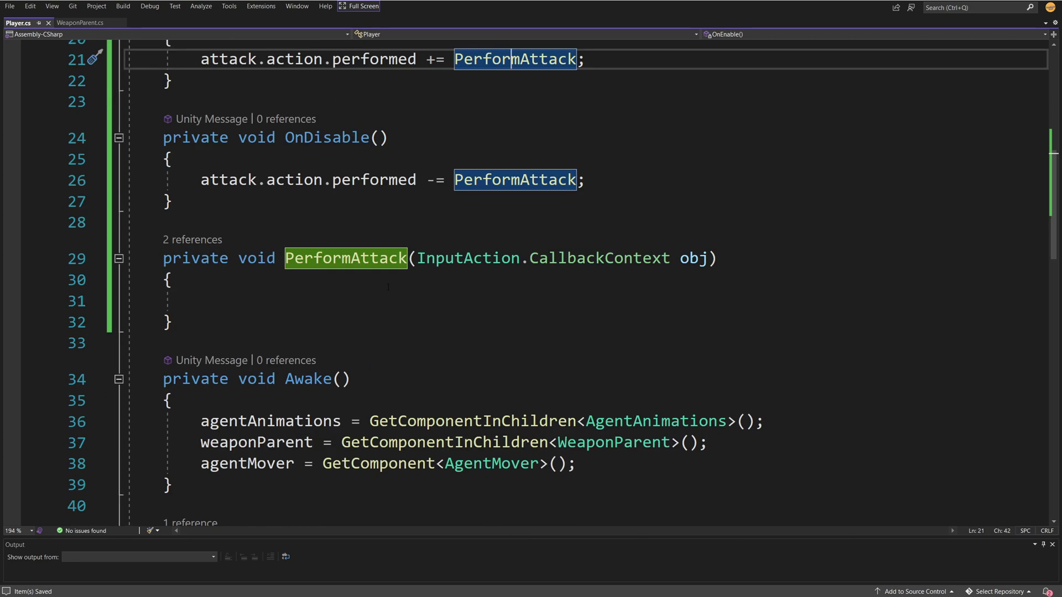
{"action": "left_click", "coordinate": [380, 258]}
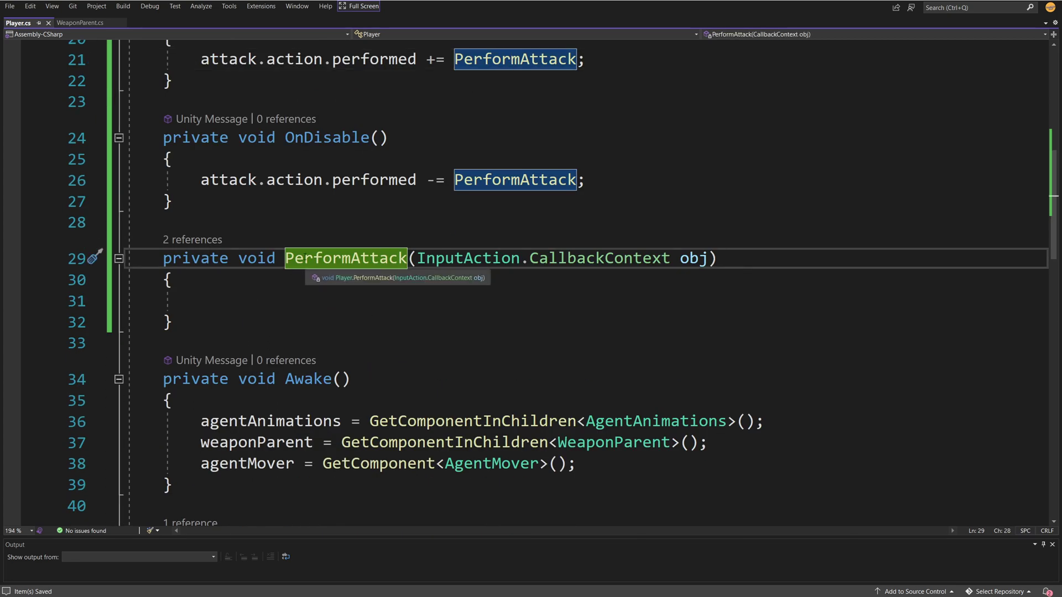
- Look at the WeaponParent field and where Attack is used in WeaponParent.cs
{"action": "scroll", "coordinate": [347, 291], "scroll_direction": "up", "scroll_amount": 5}
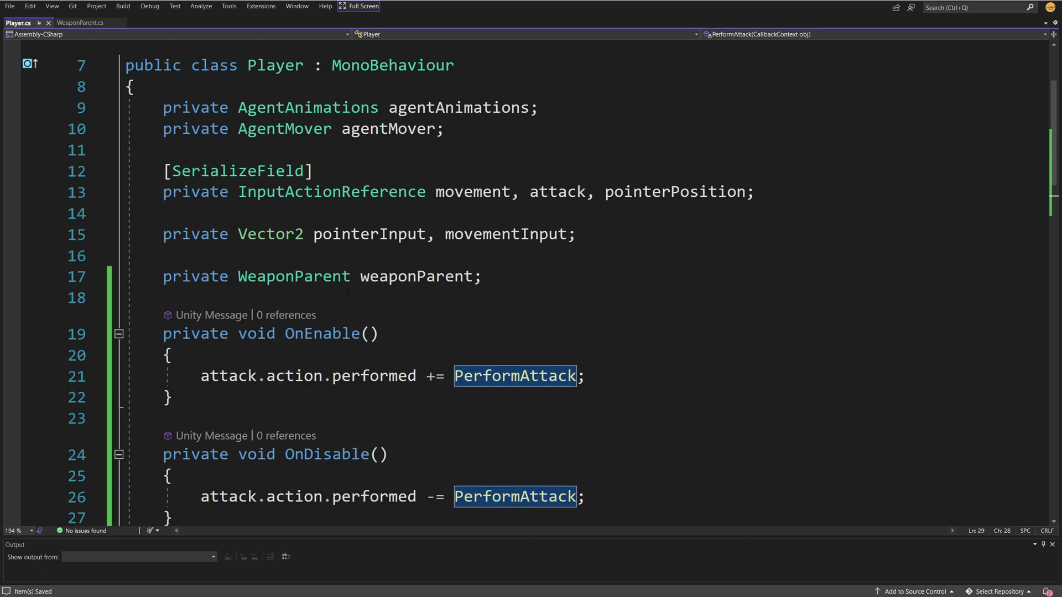
{"action": "left_click", "coordinate": [276, 277]}
{"action": "left_click", "coordinate": [91, 23]}
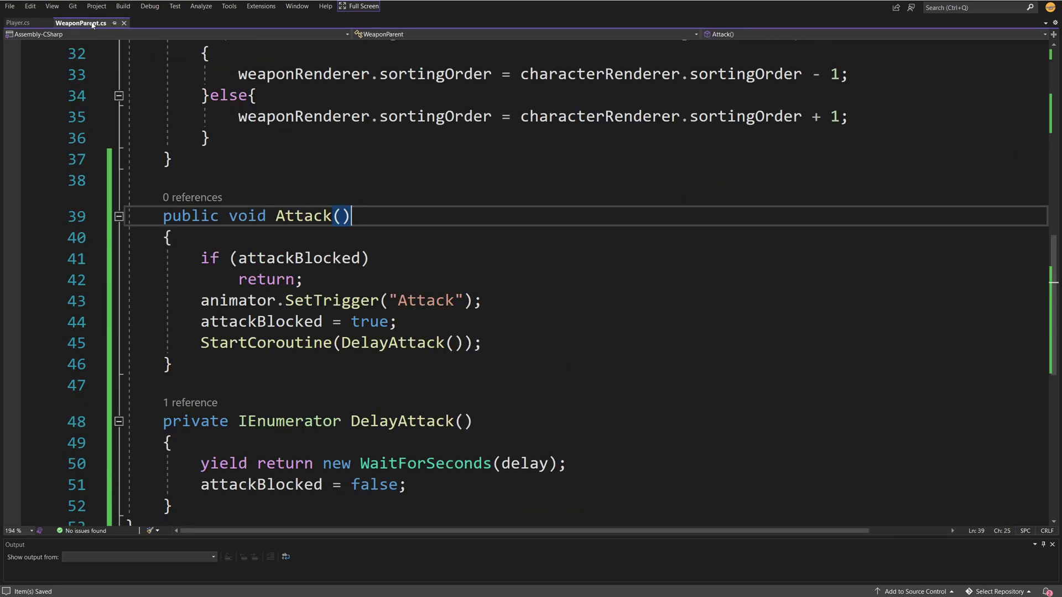
{"action": "key", "text": "Left"}
{"action": "key", "text": "Left"}
{"action": "key", "text": "Left"}
{"action": "left_click", "coordinate": [21, 24]}
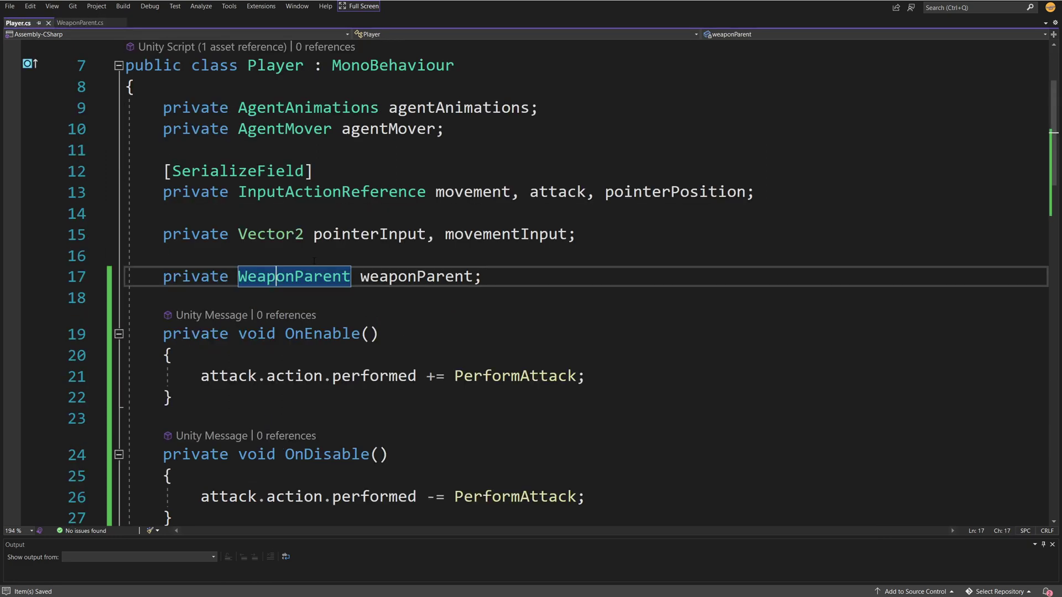
- Add 'weaponParent.Attack();' inside PerformAttack and save Player.cs
{"action": "left_click_drag", "start_coordinate": [165, 276], "coordinate": [463, 291]}
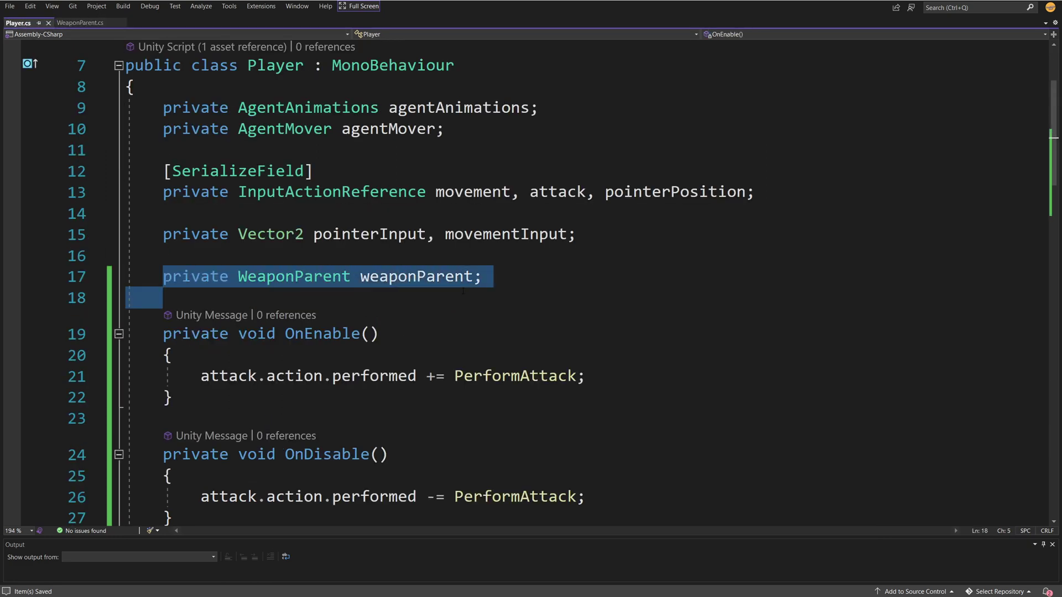
{"action": "scroll", "coordinate": [290, 178], "scroll_direction": "down", "scroll_amount": 6}
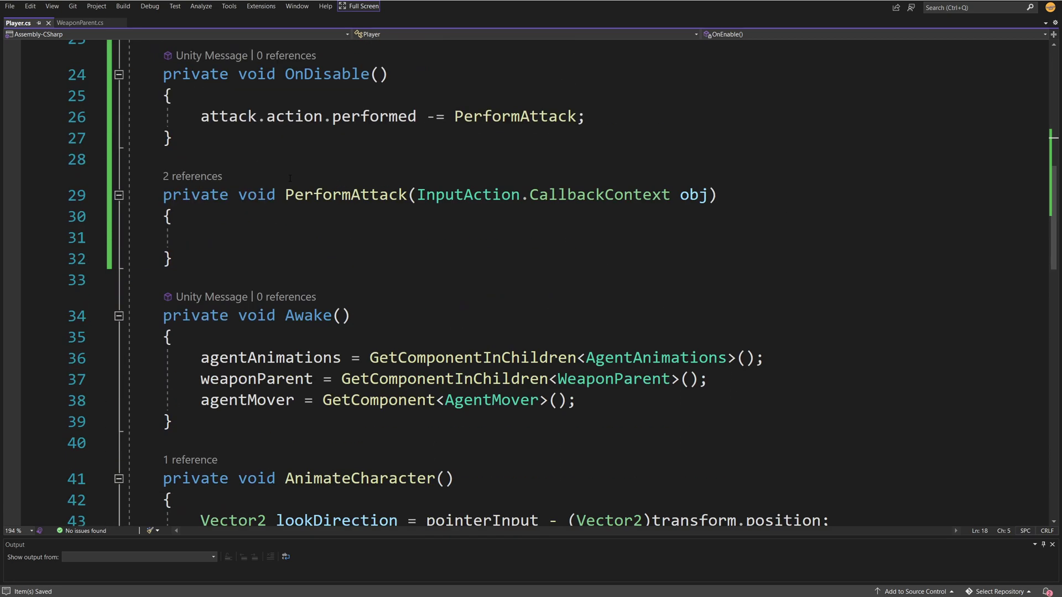
{"action": "left_click", "coordinate": [356, 194]}
{"action": "left_click", "coordinate": [262, 237]}
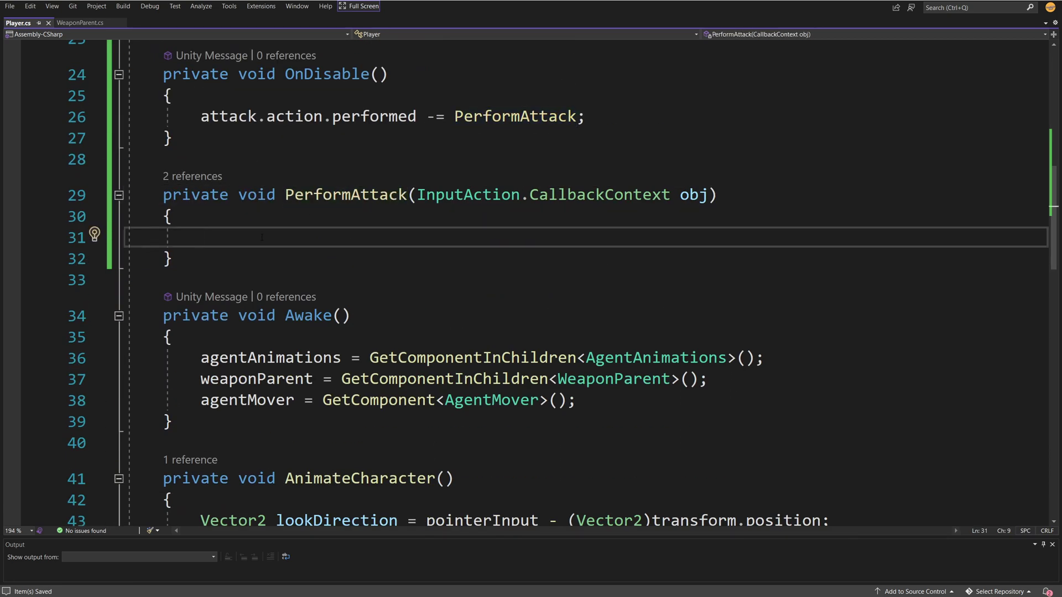
{"action": "type", "text": "weaponParent.At"}
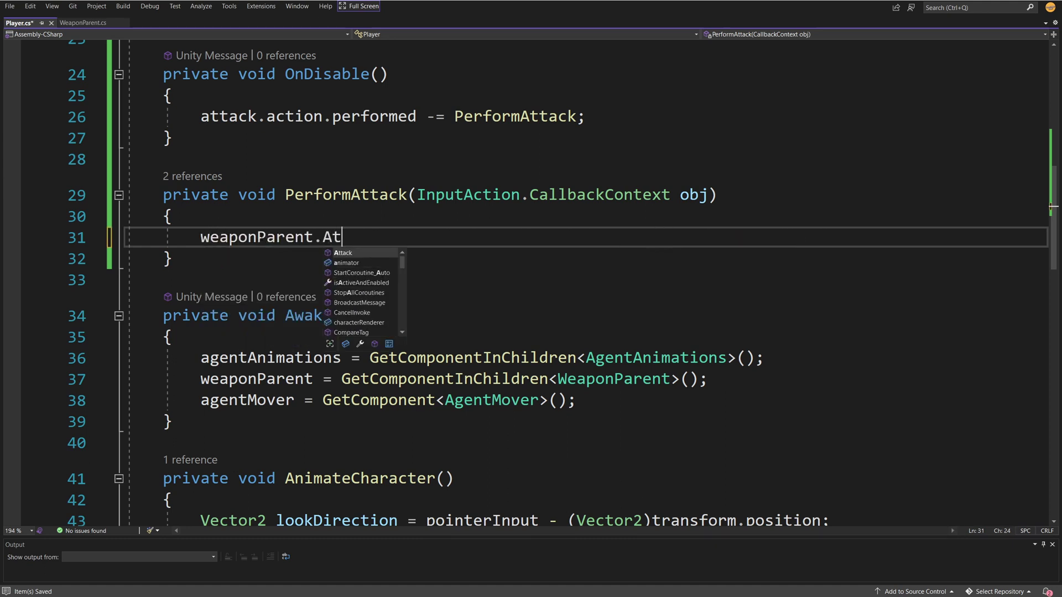
{"action": "key", "text": "Tab"}
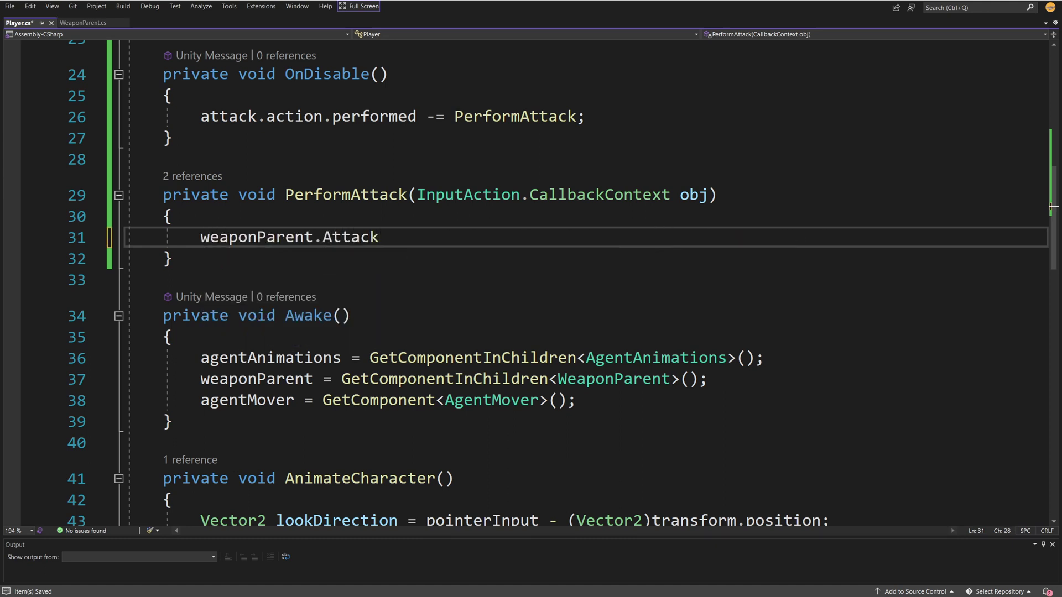
{"action": "type", "text": "();"}
{"action": "key", "text": "ctrl+s"}
{"action": "left_click", "coordinate": [366, 224]}
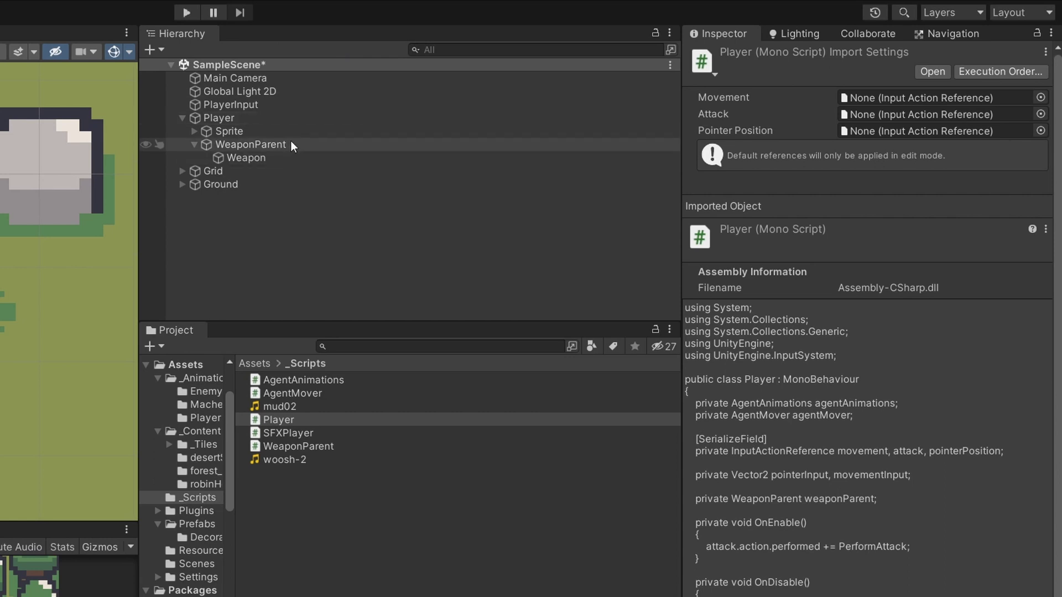
- Assign the Weapon's Animator to WeaponParent's Animator field and enter Play mode
{"action": "left_click", "coordinate": [290, 142]}
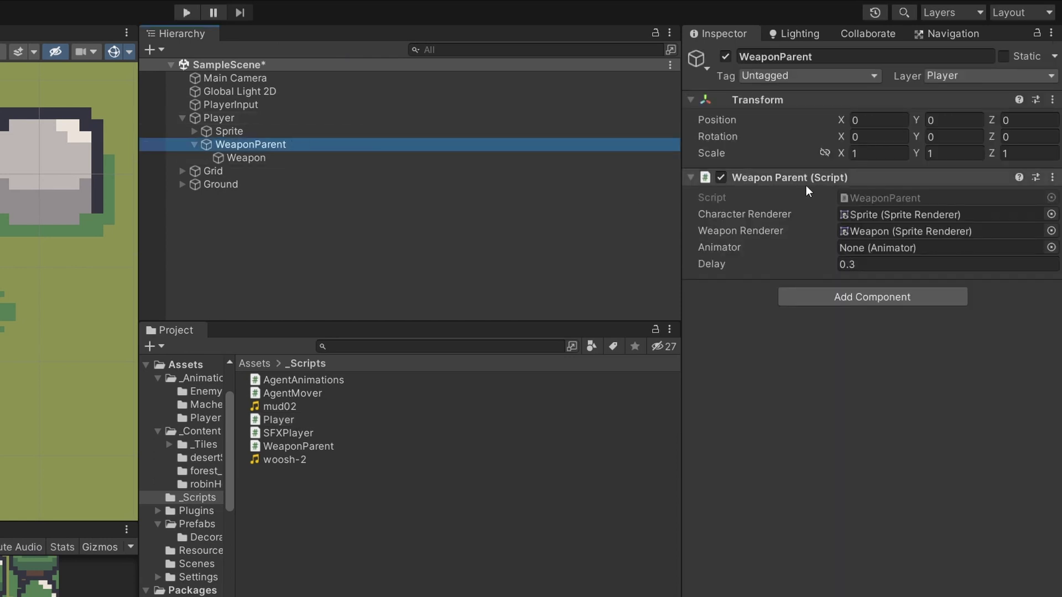
{"action": "left_click_drag", "start_coordinate": [237, 159], "coordinate": [868, 248]}
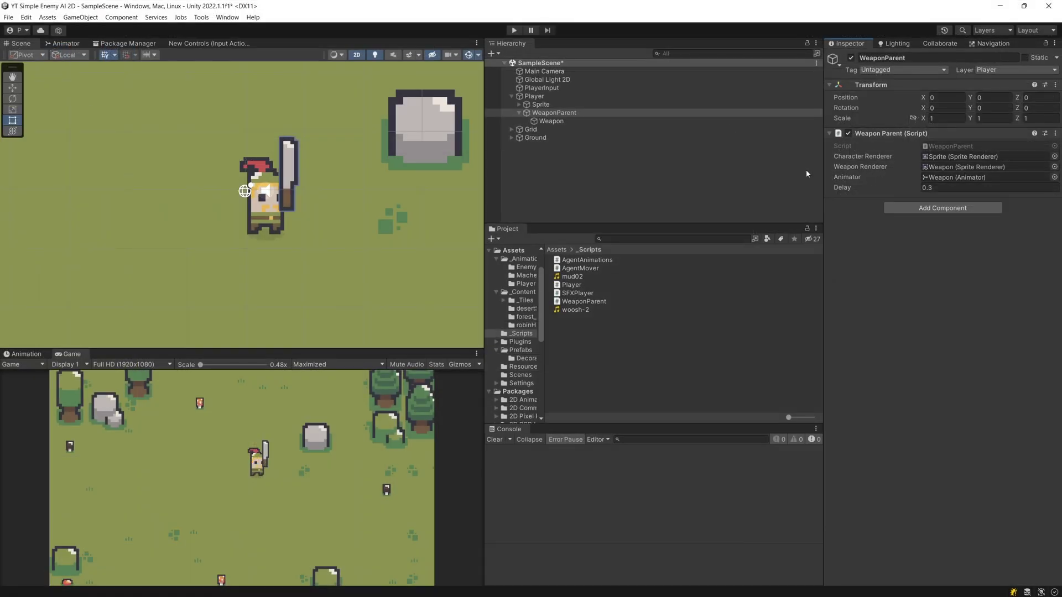
{"action": "key", "text": "ctrl+p"}
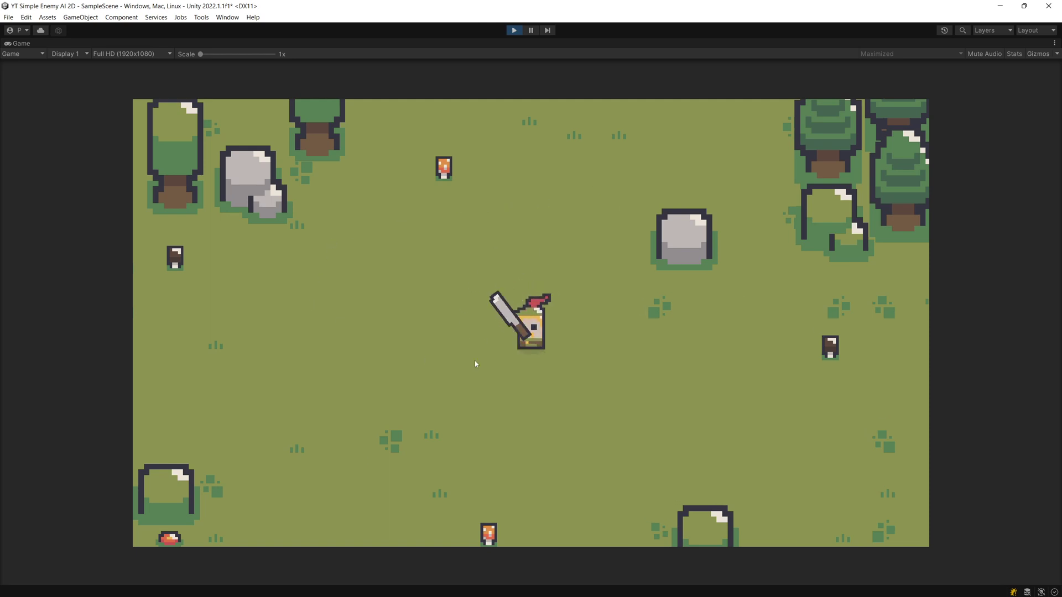
{"action": "left_click", "coordinate": [622, 214]}
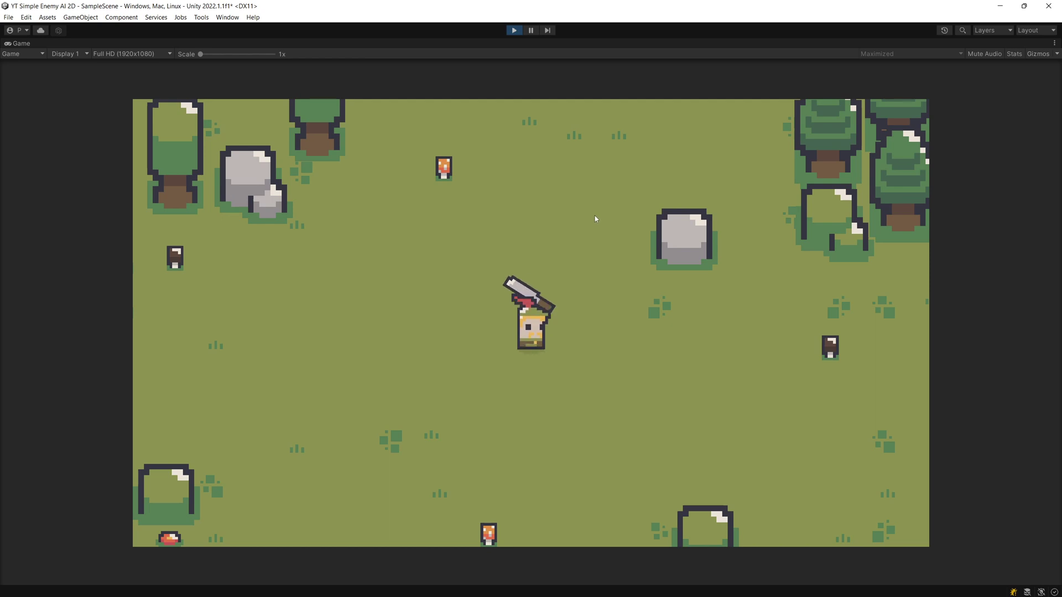
{"action": "left_click", "coordinate": [652, 223]}
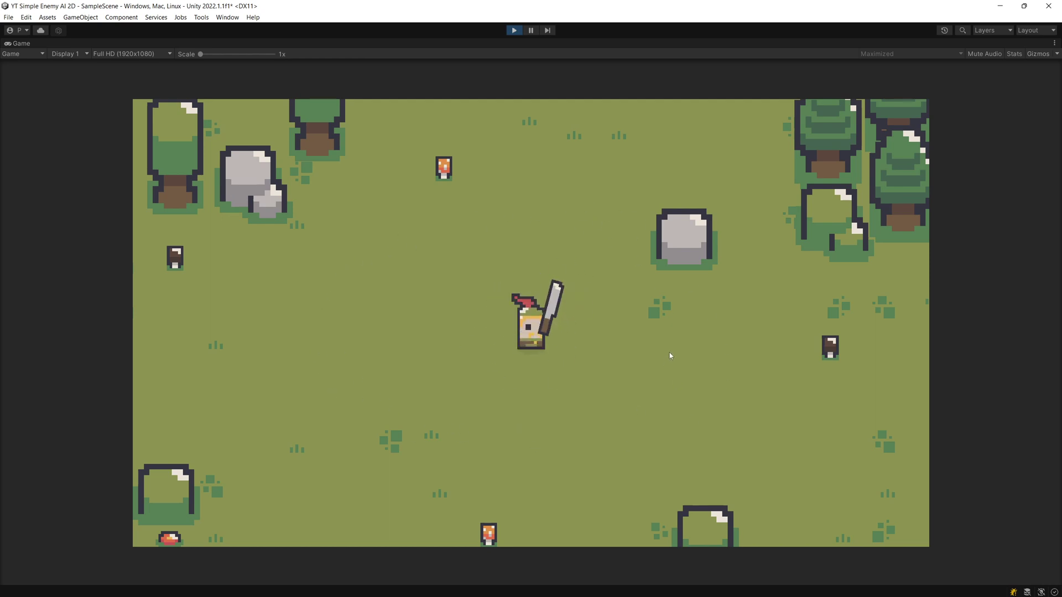
{"action": "key", "text": "a"}
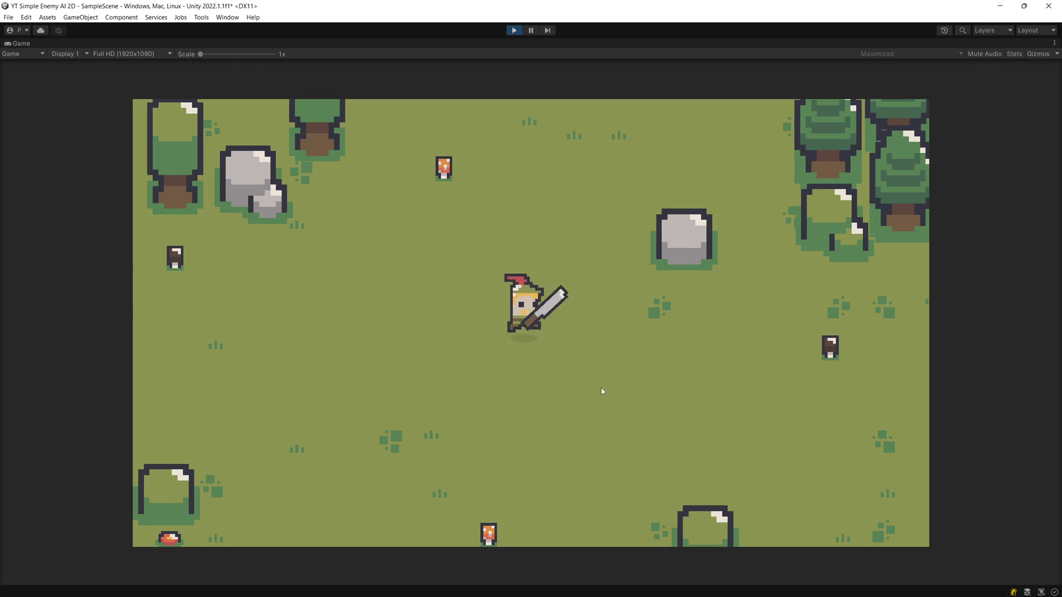
{"action": "key", "text": "s"}
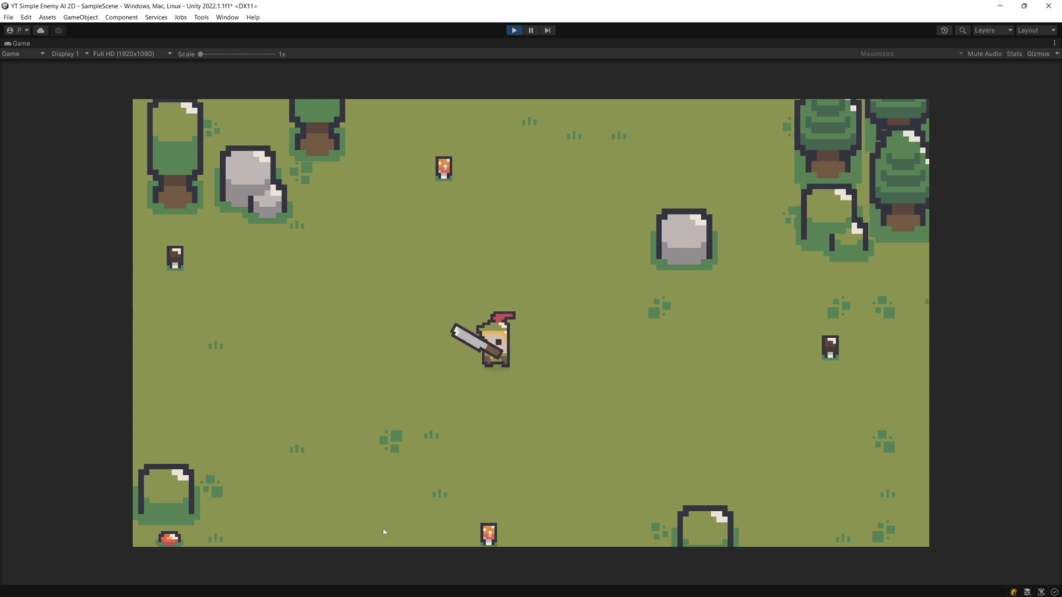
{"action": "key", "text": "w"}
{"action": "key", "text": "d"}
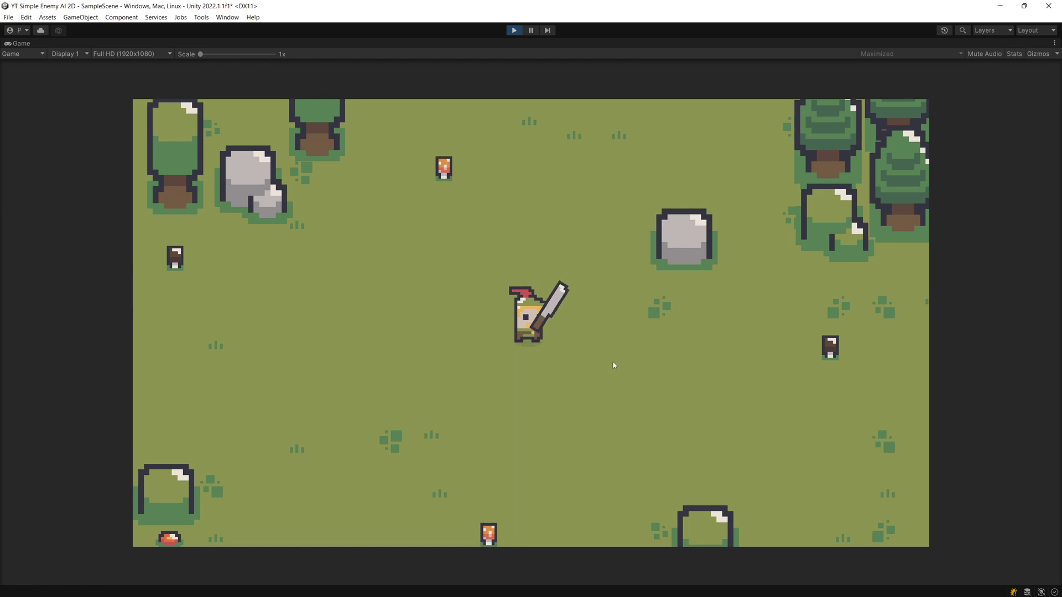
{"action": "left_click", "coordinate": [388, 271]}
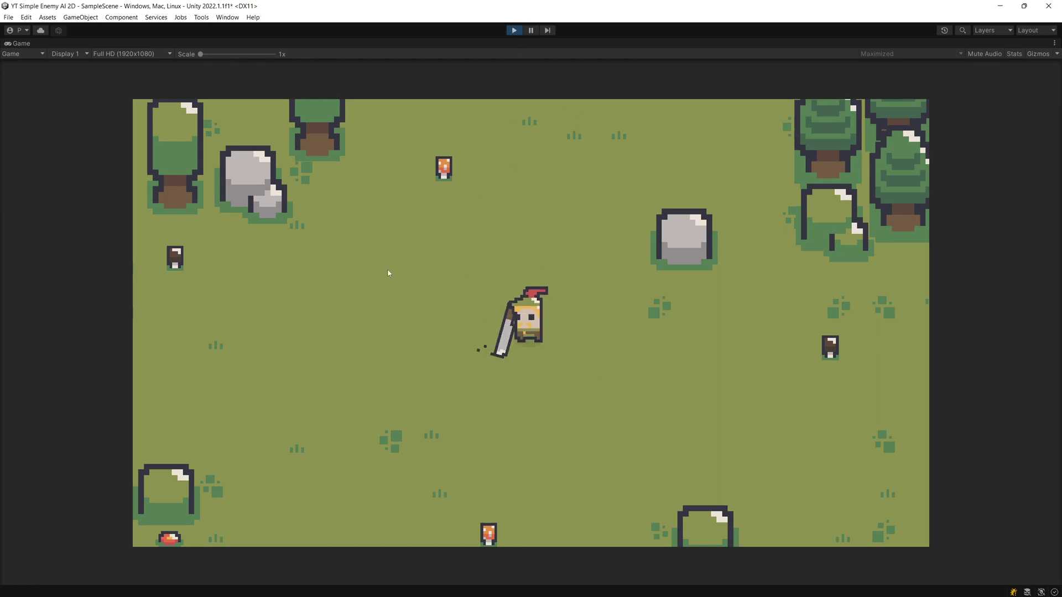
{"action": "left_click", "coordinate": [389, 267]}
{"action": "left_click", "coordinate": [388, 267]}
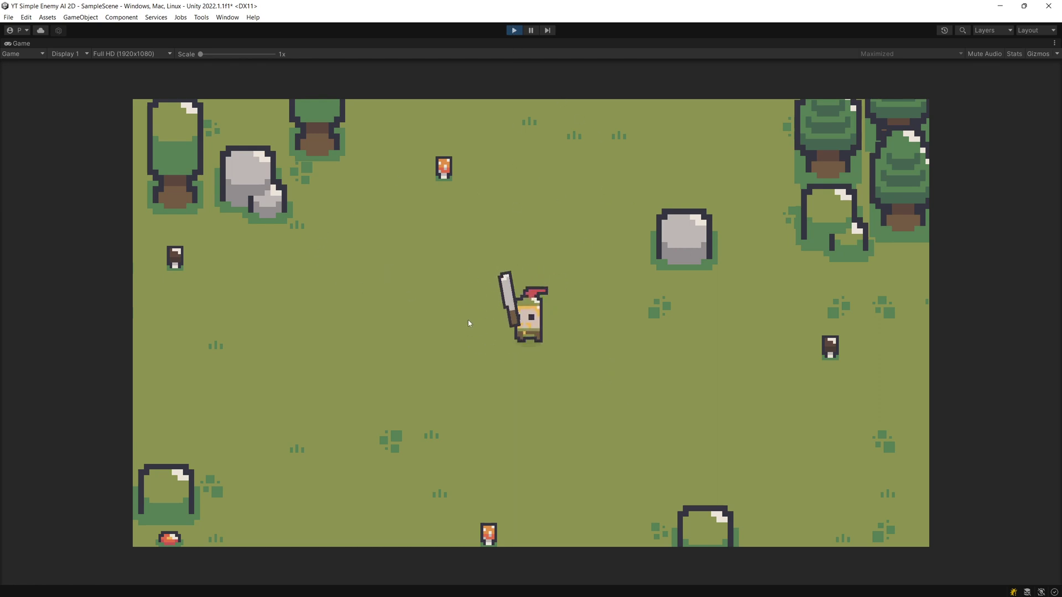